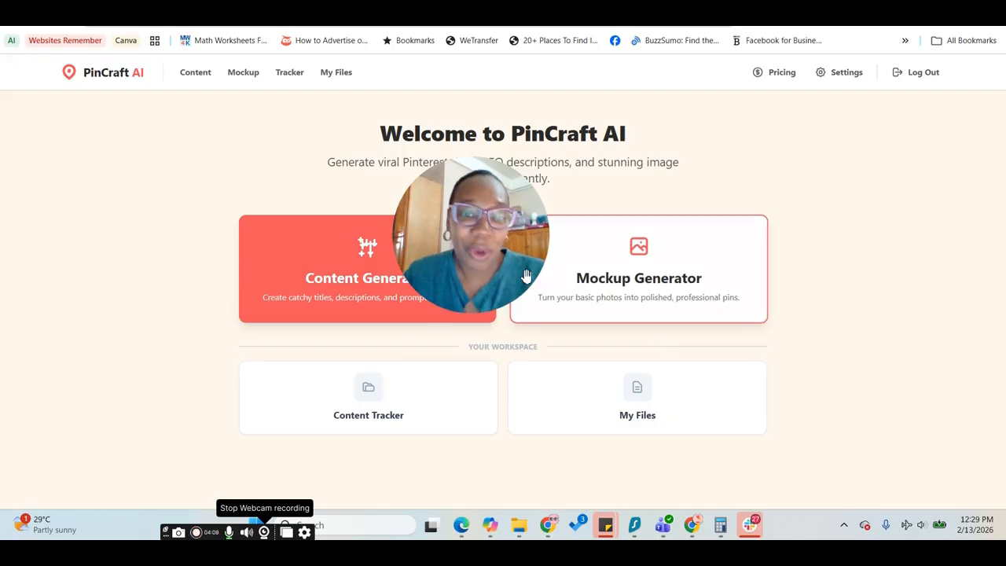
{"action": "left_click_drag", "start_coordinate": [477, 262], "coordinate": [116, 288]}
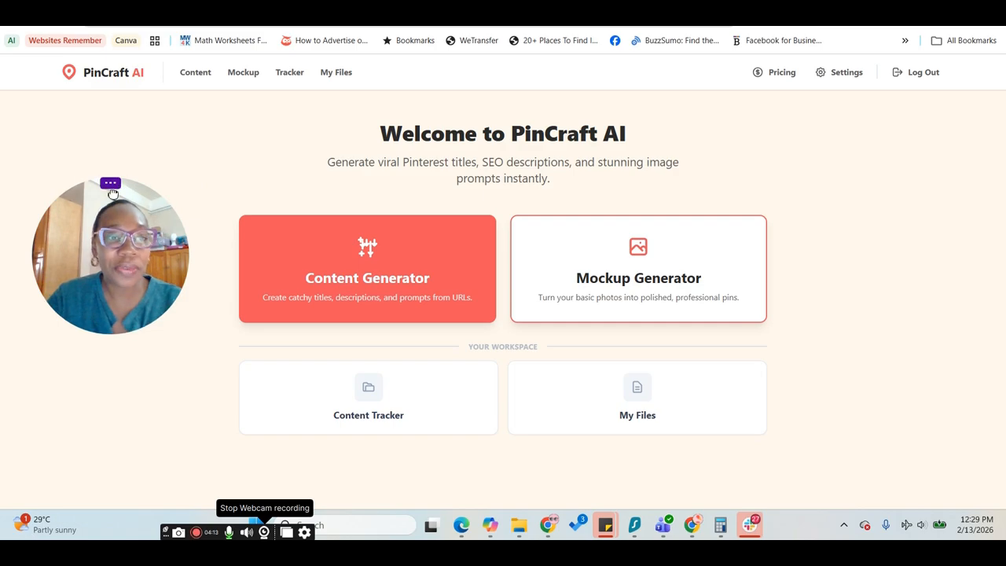
{"action": "left_click", "coordinate": [112, 188]}
{"action": "left_click", "coordinate": [75, 161]}
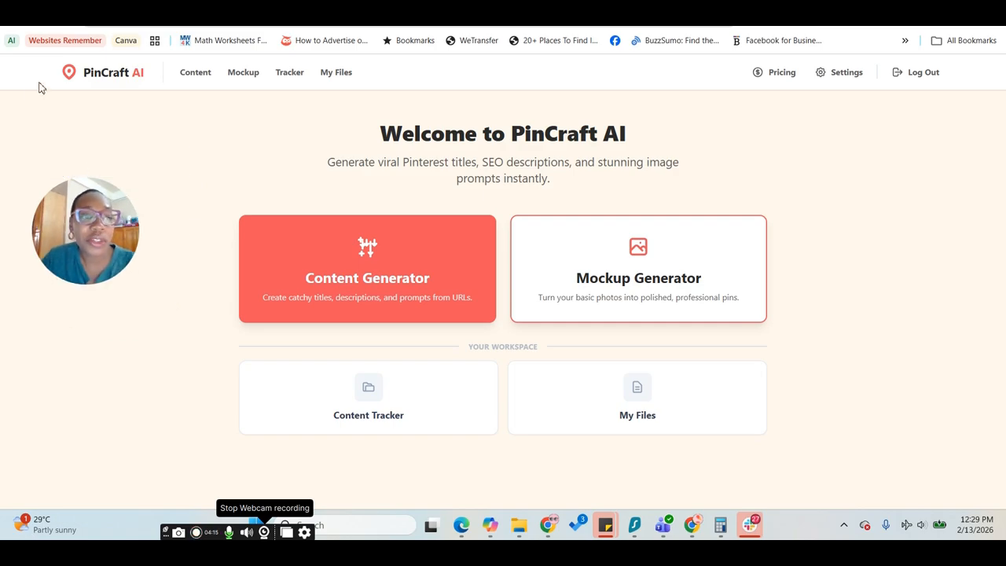
{"action": "left_click_drag", "start_coordinate": [77, 231], "coordinate": [53, 456]}
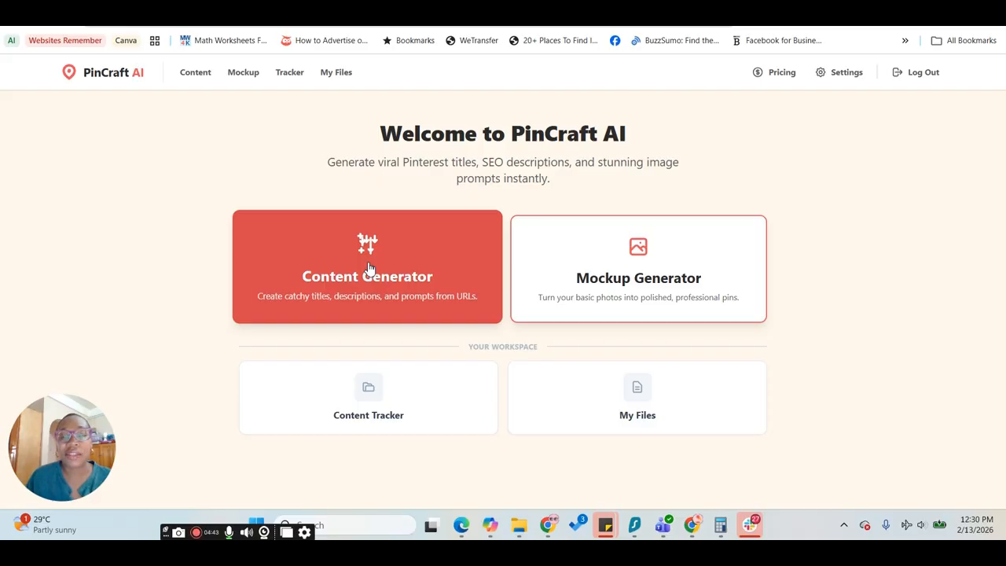
- Open the Content Generator and look over its input form
{"action": "left_click", "coordinate": [368, 268]}
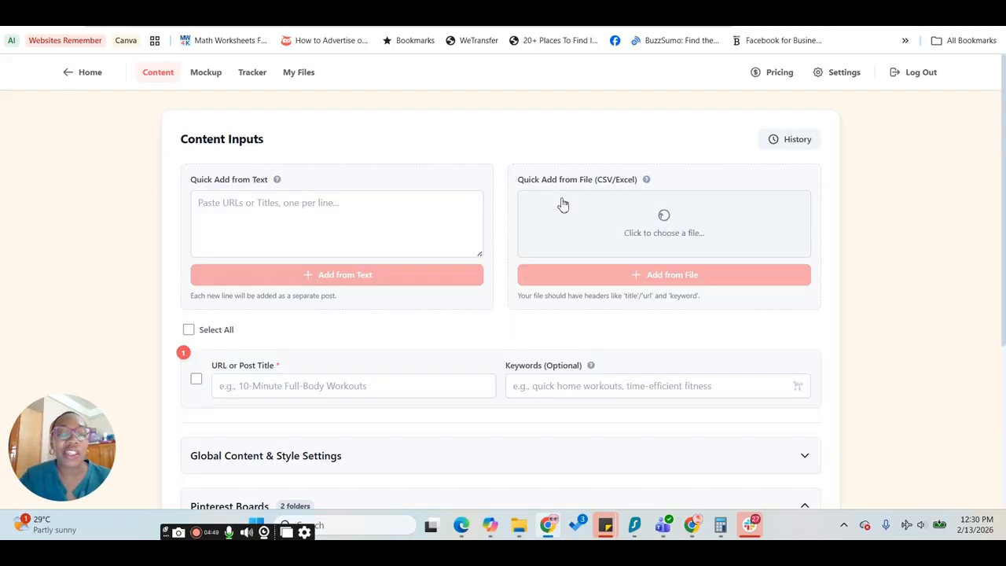
{"action": "scroll", "coordinate": [634, 228], "scroll_direction": "down", "scroll_amount": 3}
{"action": "scroll", "coordinate": [593, 330], "scroll_direction": "up", "scroll_amount": 3}
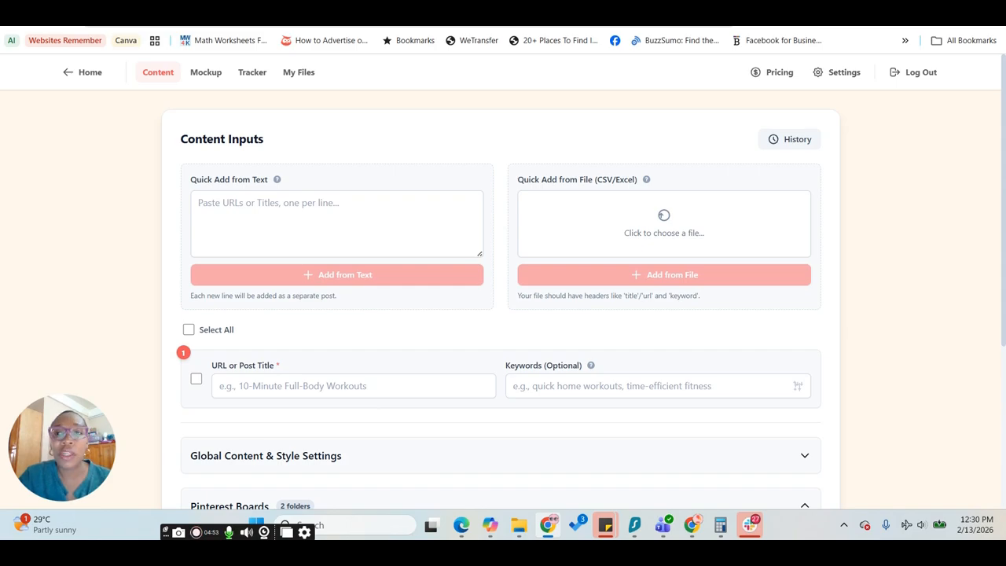
- Copy the URL of the "10 DIY Dog Products" blog post and add it as a content input through Quick Add from Text
{"action": "left_click", "coordinate": [731, 12]}
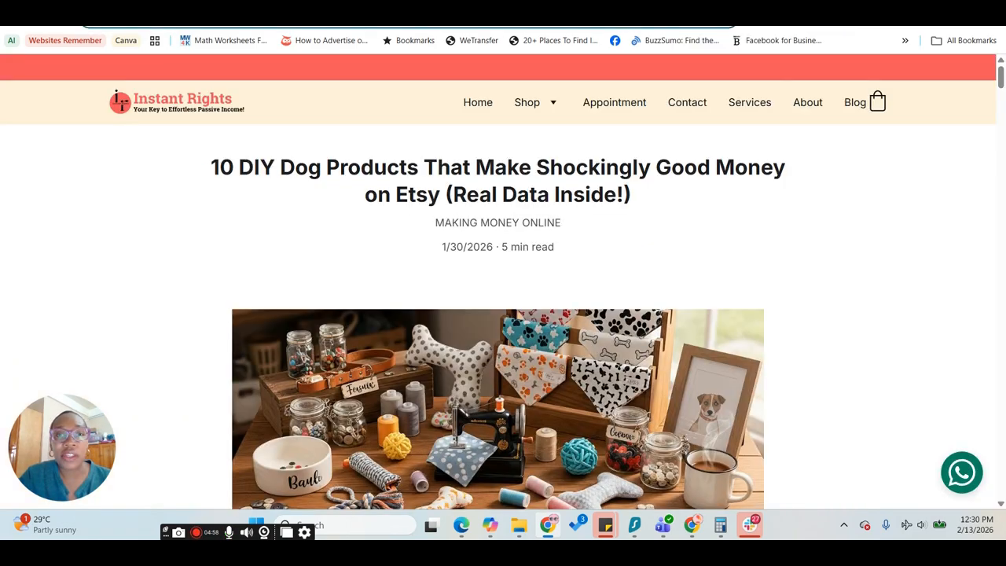
{"action": "right_click", "coordinate": [481, 24]}
{"action": "left_click", "coordinate": [537, 144]}
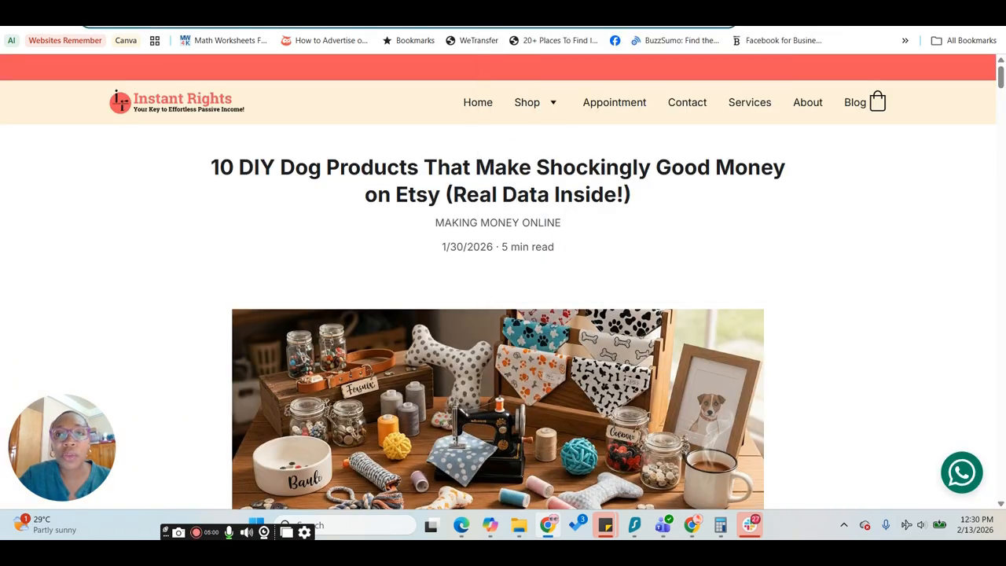
{"action": "left_click", "coordinate": [551, 13]}
{"action": "left_click", "coordinate": [356, 213]}
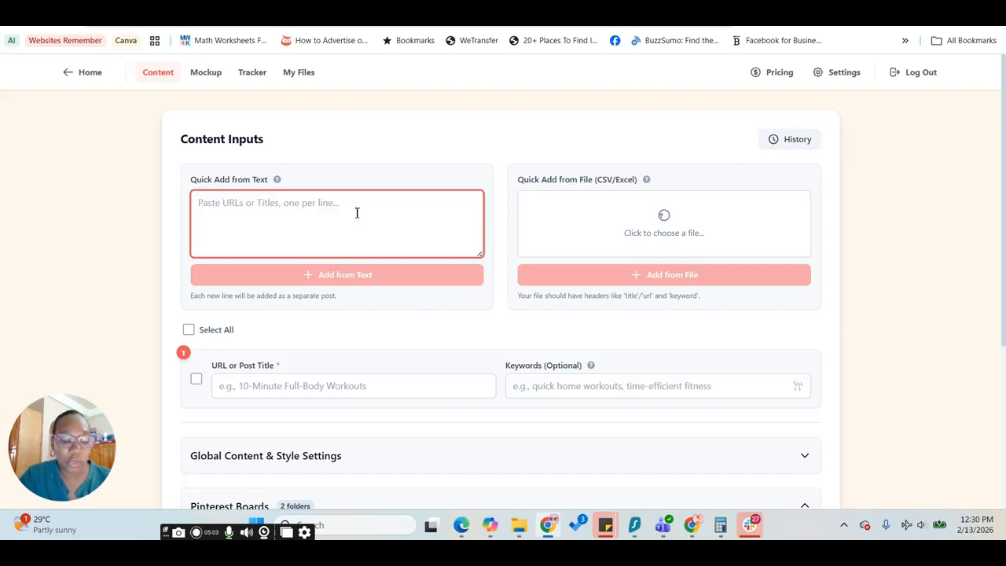
{"action": "key", "text": "ctrl+v"}
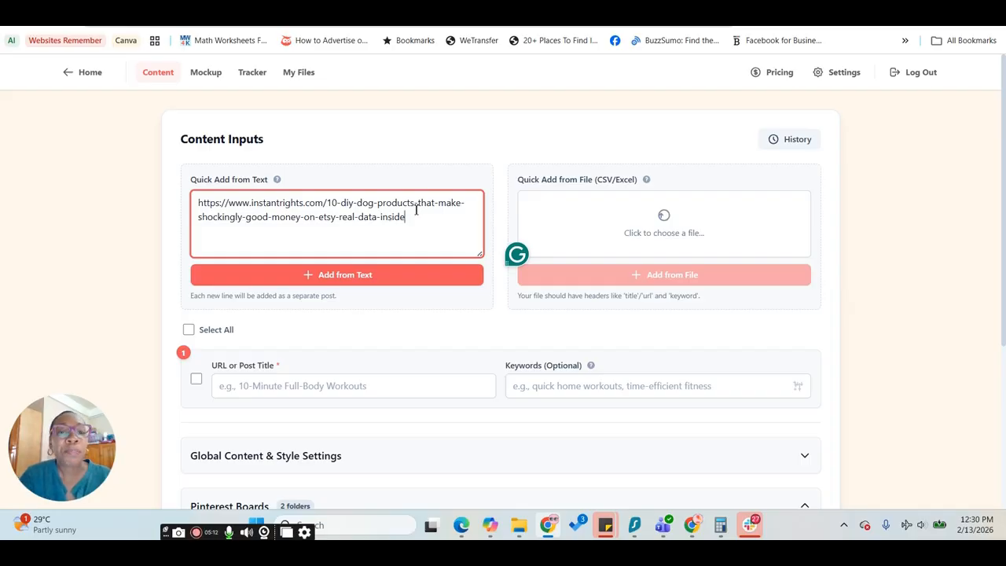
{"action": "left_click", "coordinate": [377, 283]}
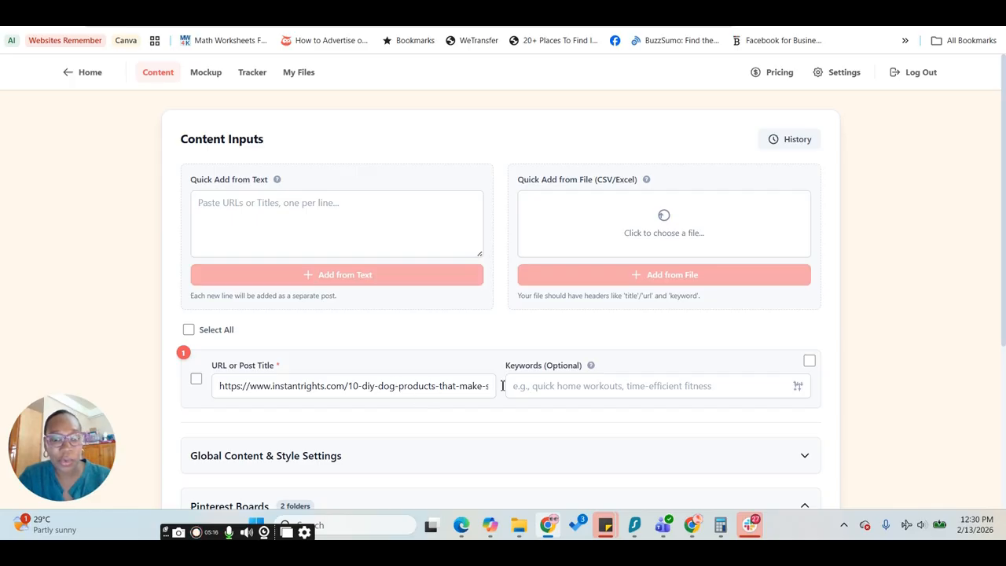
- Generate keywords automatically for the added blog post
{"action": "scroll", "coordinate": [552, 342], "scroll_direction": "down", "scroll_amount": 1}
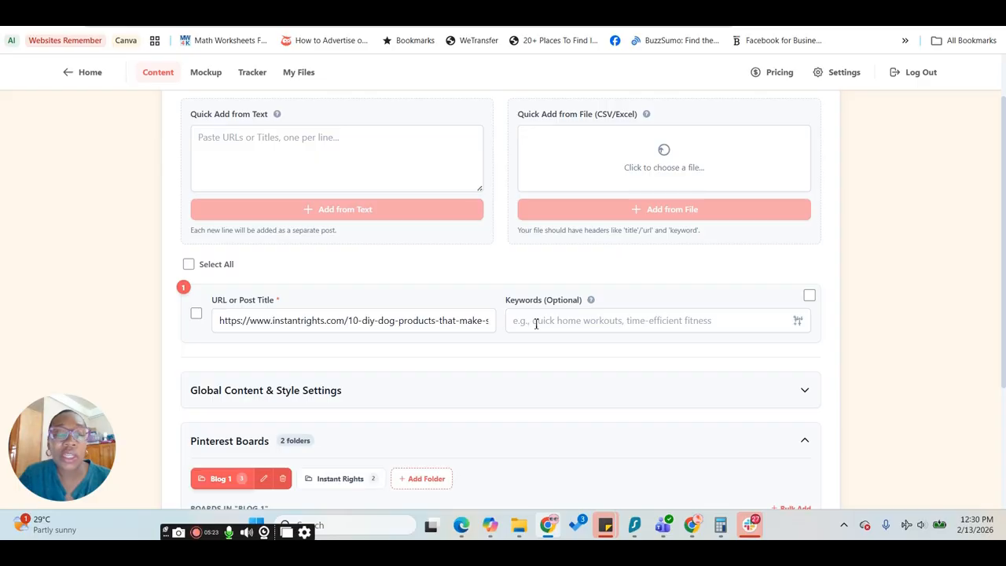
{"action": "left_click", "coordinate": [798, 324]}
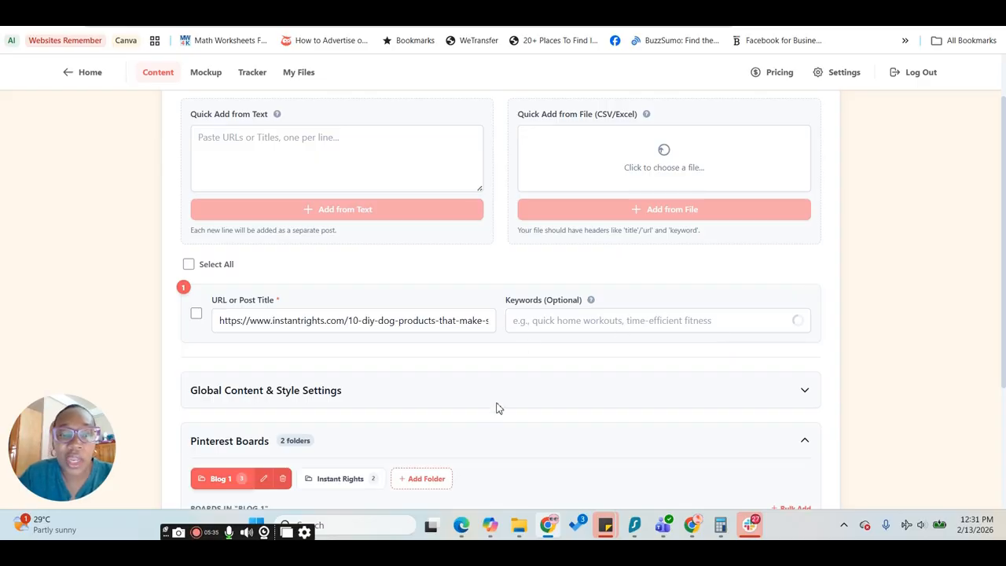
- Review the tone, image style, title position, footer text and preset option in the Global Content & Style Settings, and collapse the section
{"action": "scroll", "coordinate": [507, 350], "scroll_direction": "down", "scroll_amount": 1}
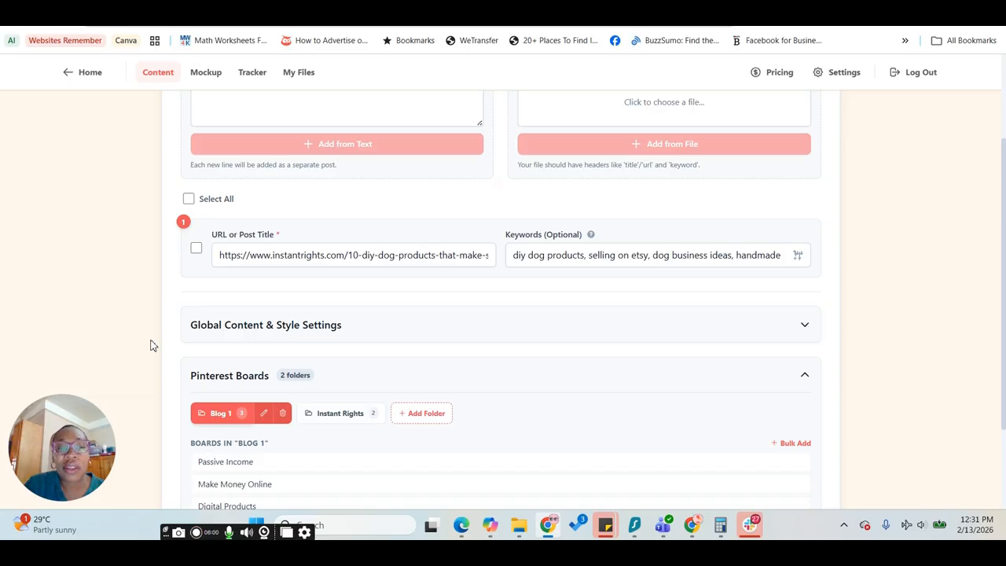
{"action": "left_click", "coordinate": [807, 327]}
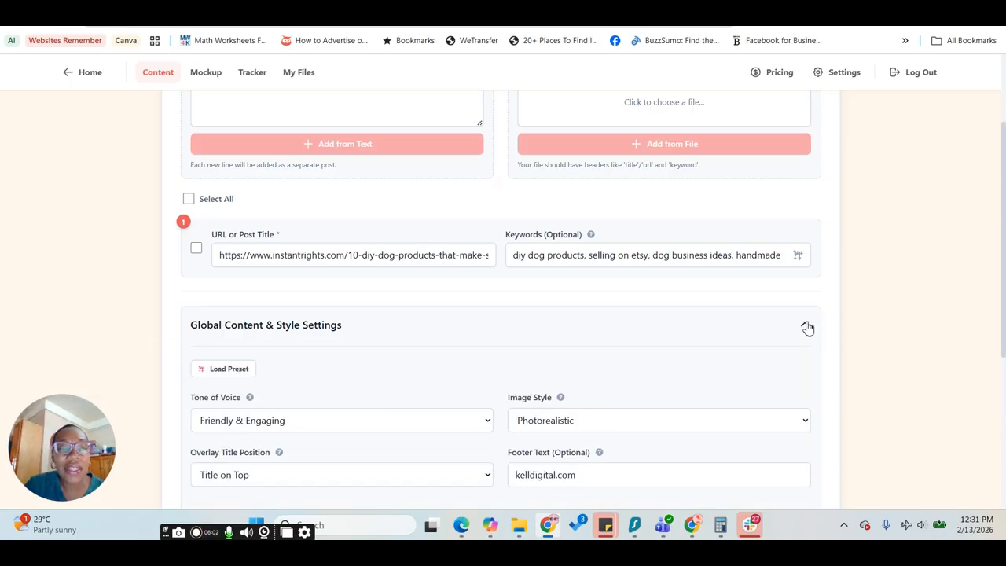
{"action": "scroll", "coordinate": [396, 373], "scroll_direction": "down", "scroll_amount": 1}
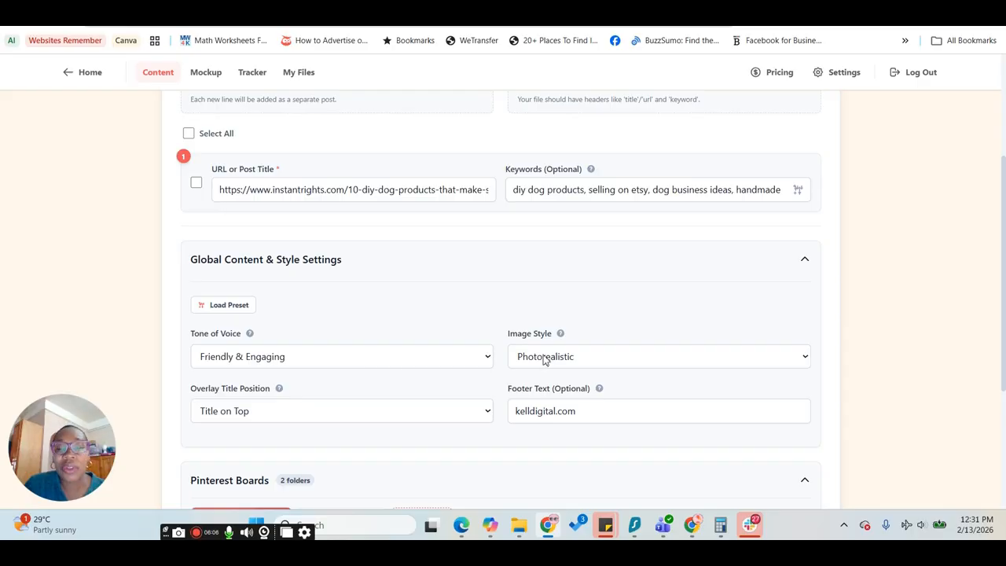
{"action": "scroll", "coordinate": [546, 360], "scroll_direction": "down", "scroll_amount": 2}
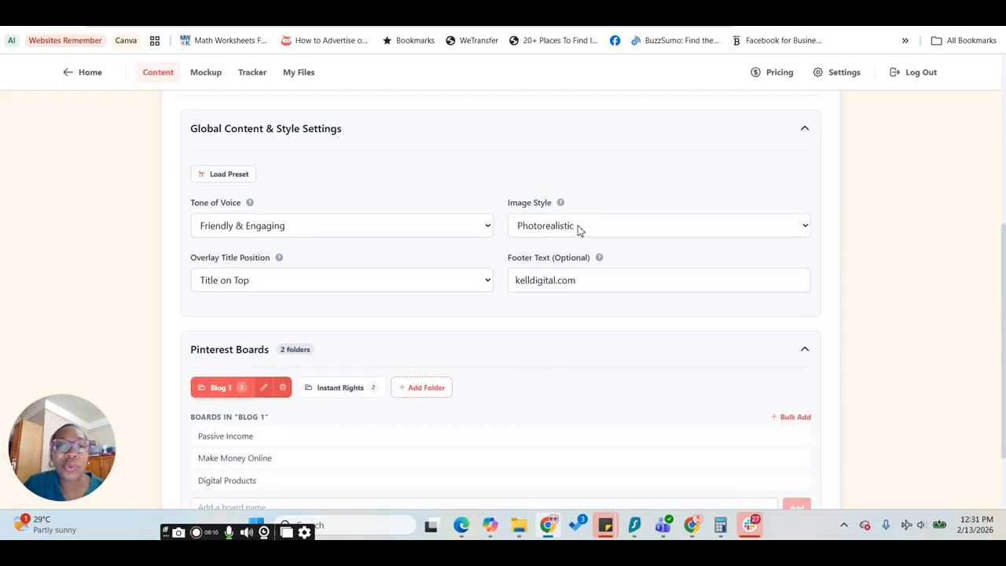
{"action": "left_click", "coordinate": [260, 283]}
{"action": "left_click", "coordinate": [278, 284]}
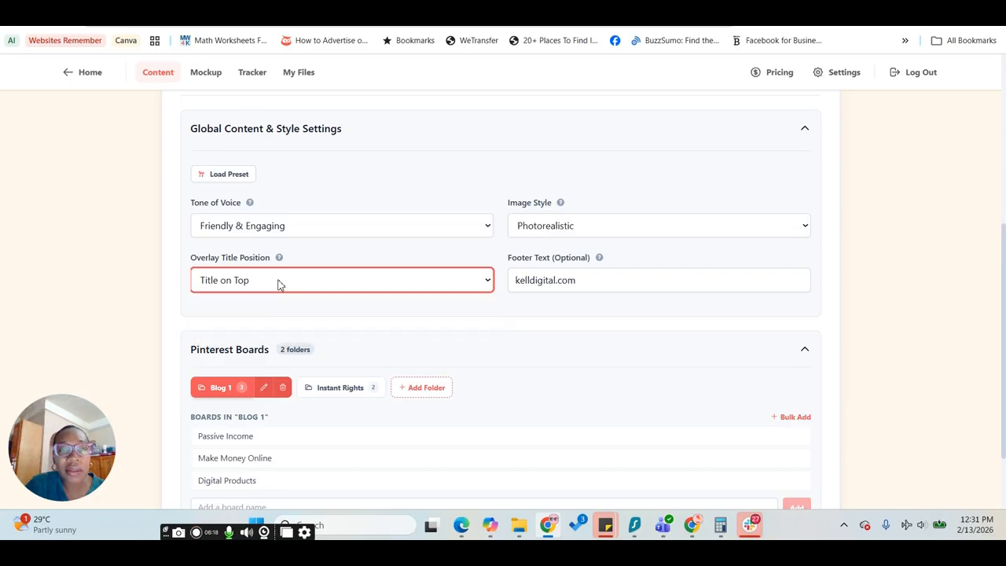
{"action": "left_click_drag", "start_coordinate": [590, 281], "coordinate": [506, 290]}
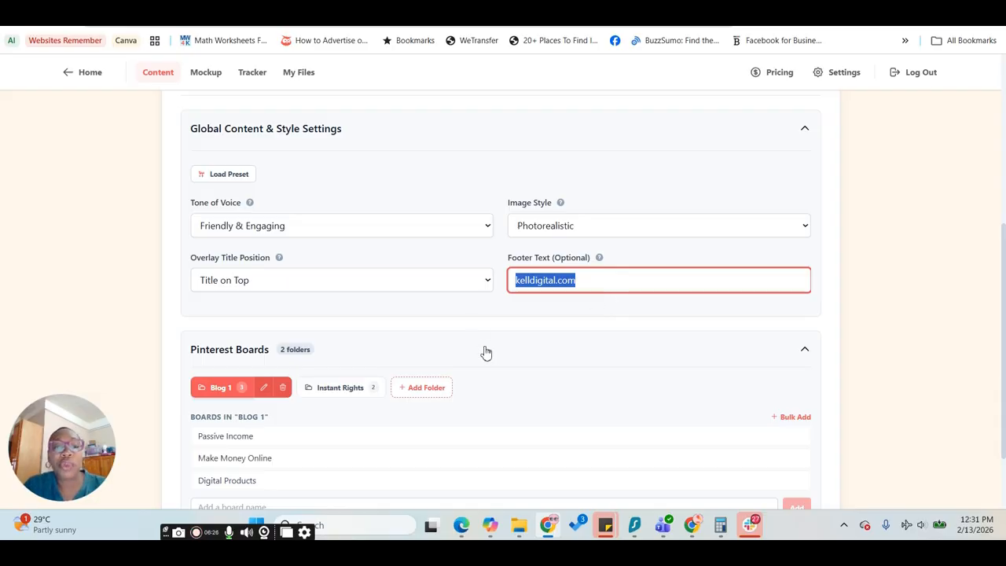
{"action": "scroll", "coordinate": [467, 256], "scroll_direction": "up", "scroll_amount": 1}
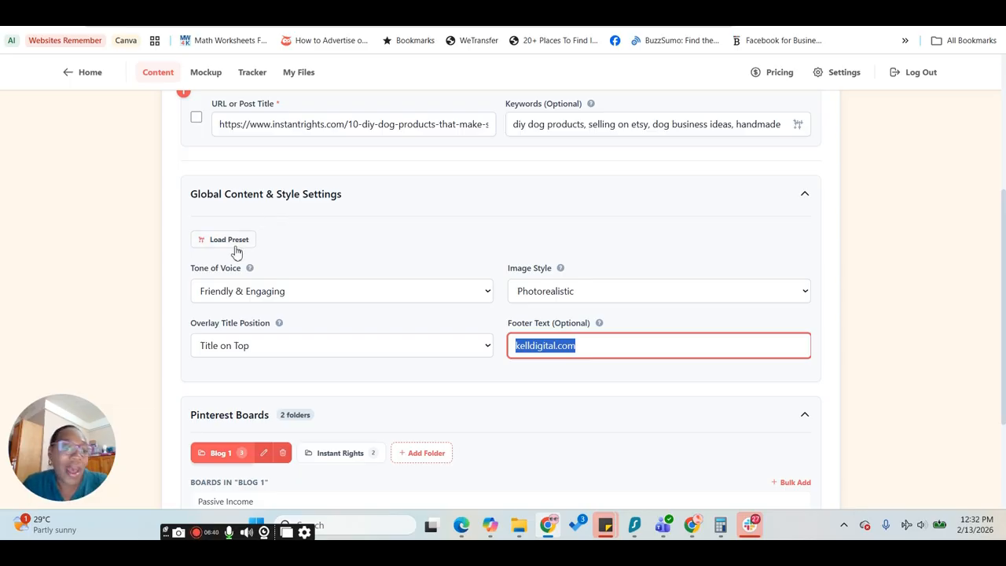
{"action": "left_click", "coordinate": [805, 198]}
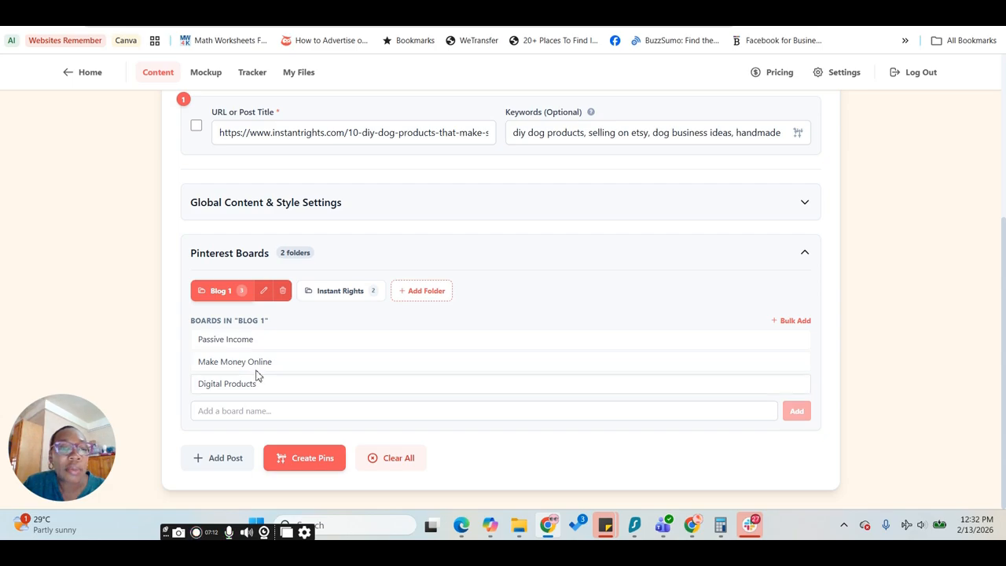
- Look at the single and bulk ways of adding boards to the Blog 1 folder without adding any, and collapse Pinterest Boards
{"action": "left_click", "coordinate": [273, 413]}
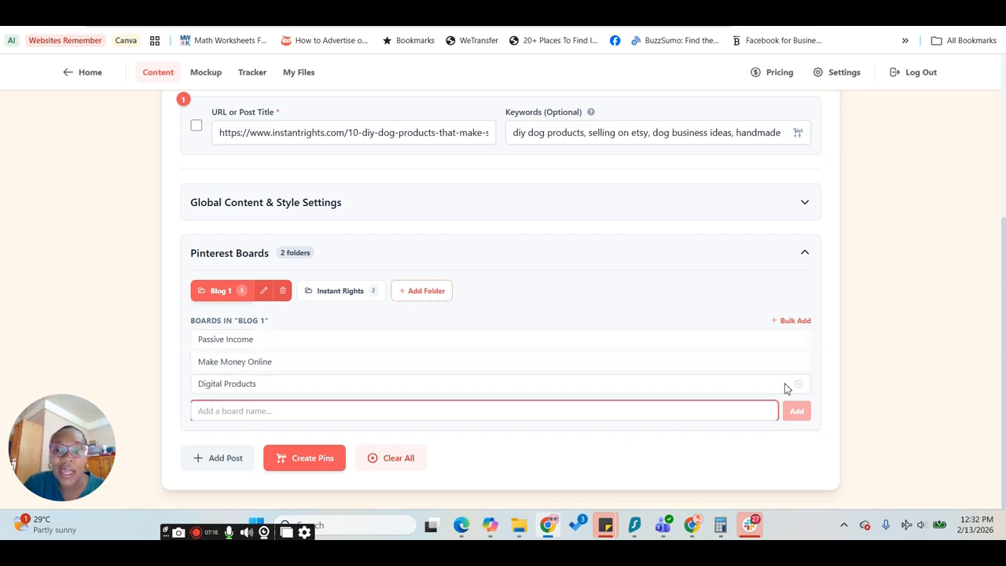
{"action": "left_click", "coordinate": [798, 322]}
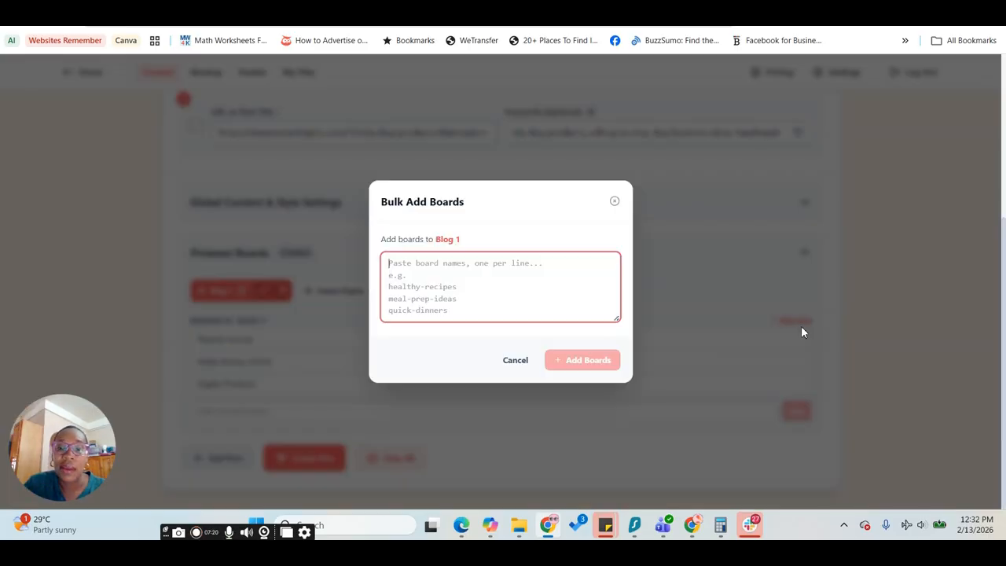
{"action": "left_click", "coordinate": [515, 361]}
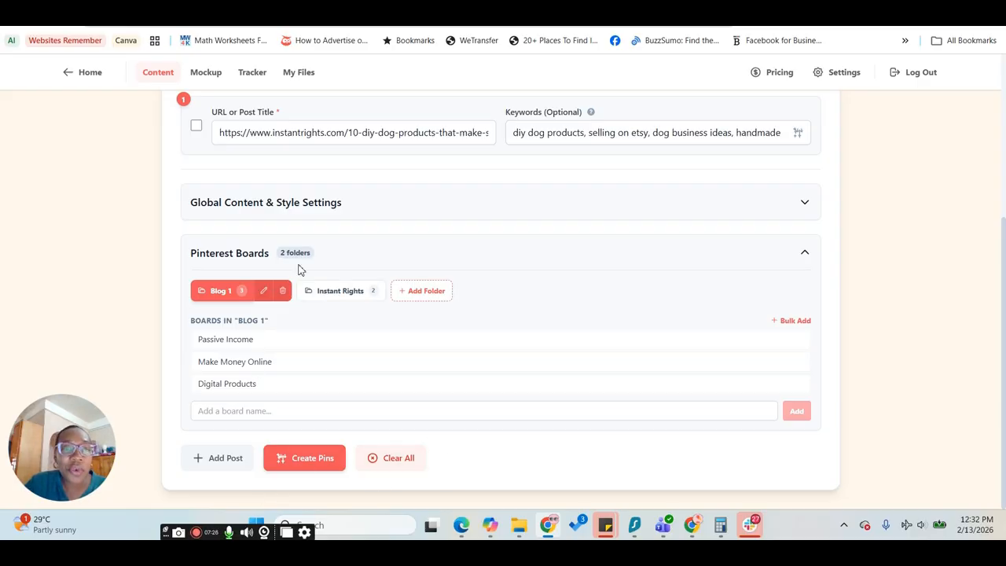
{"action": "left_click", "coordinate": [807, 256]}
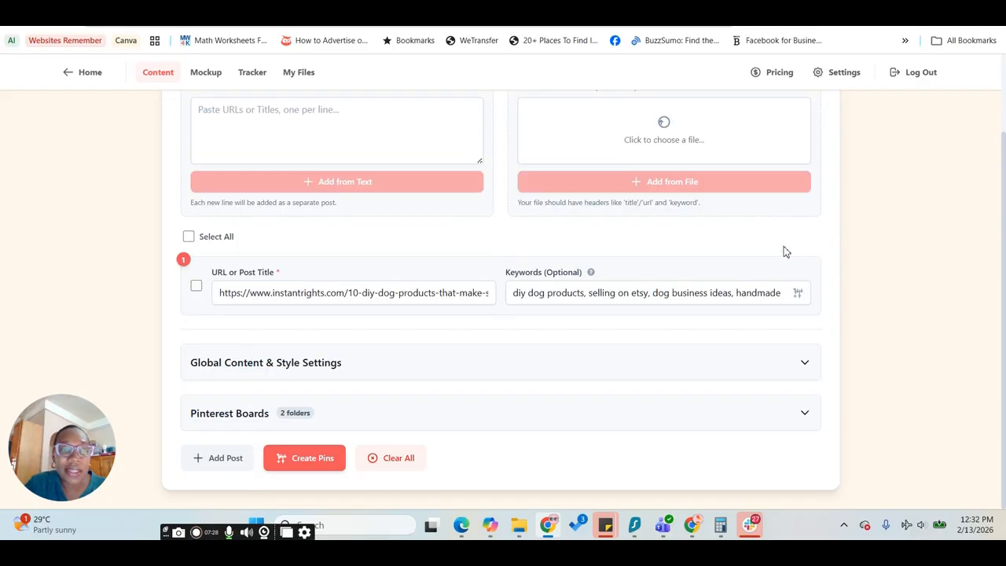
- Create the pin content for the dog products post and generate its image from the image prompt
{"action": "scroll", "coordinate": [463, 326], "scroll_direction": "up", "scroll_amount": 1}
{"action": "scroll", "coordinate": [462, 330], "scroll_direction": "down", "scroll_amount": 1}
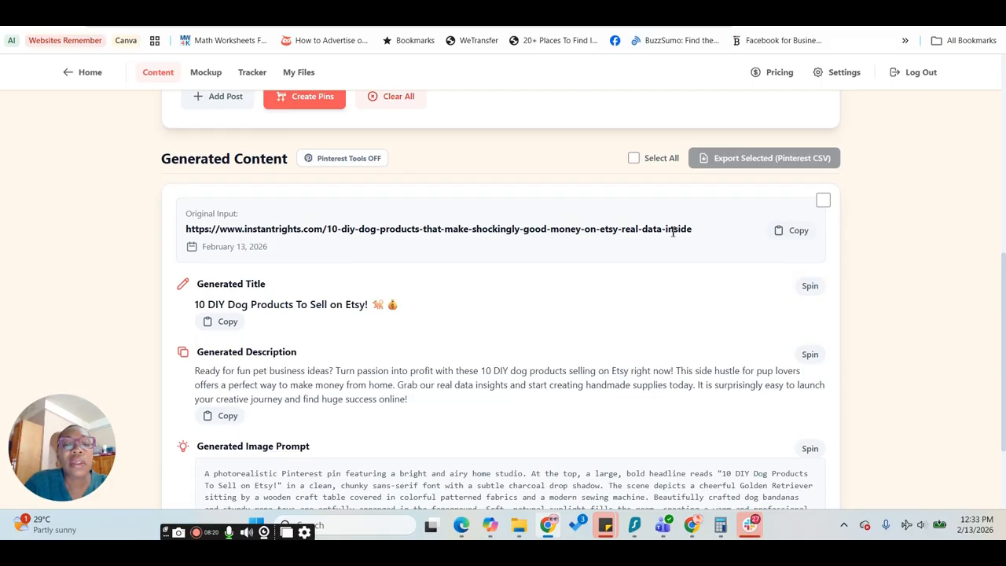
{"action": "scroll", "coordinate": [420, 281], "scroll_direction": "down", "scroll_amount": 1}
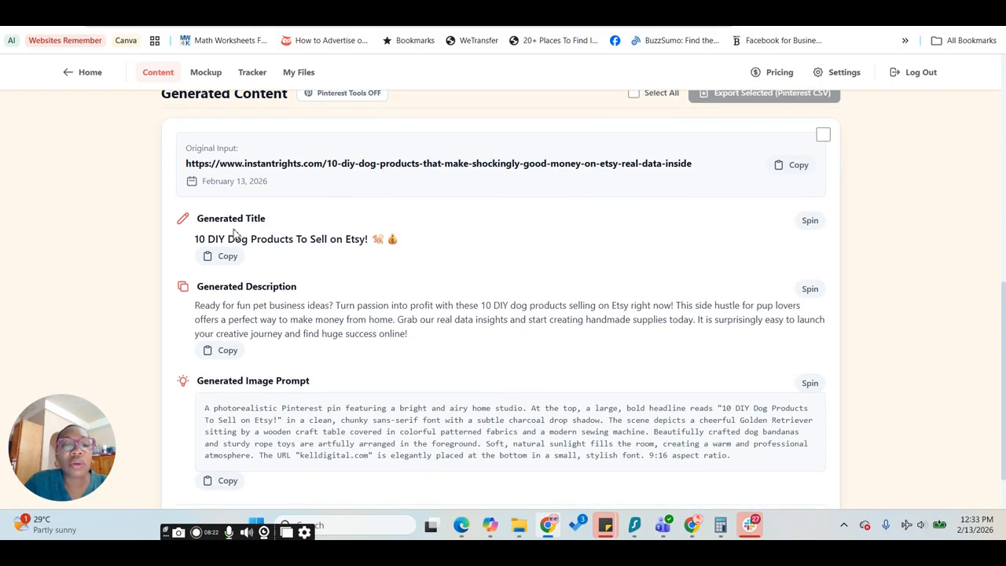
{"action": "scroll", "coordinate": [242, 291], "scroll_direction": "down", "scroll_amount": 1}
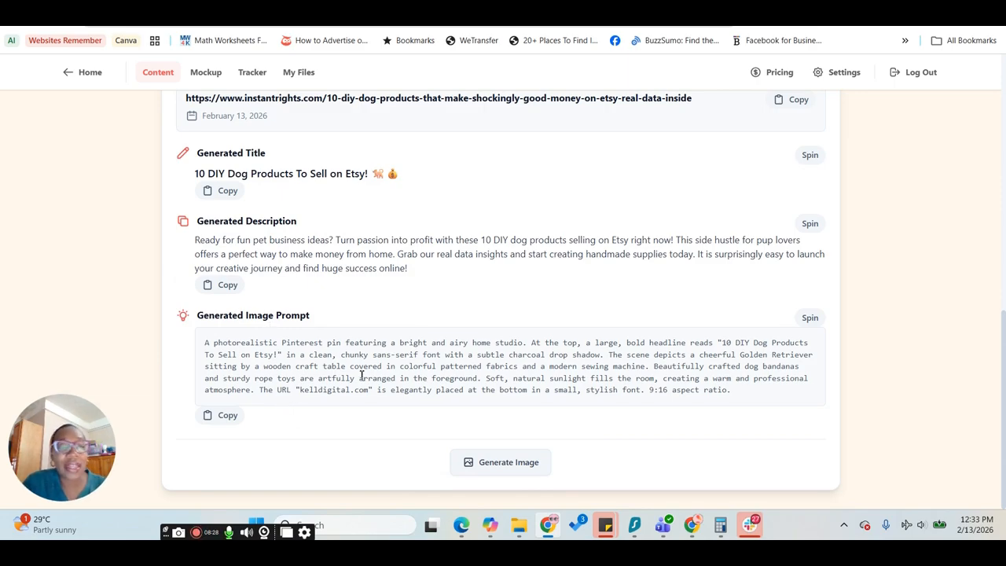
{"action": "left_click", "coordinate": [510, 463]}
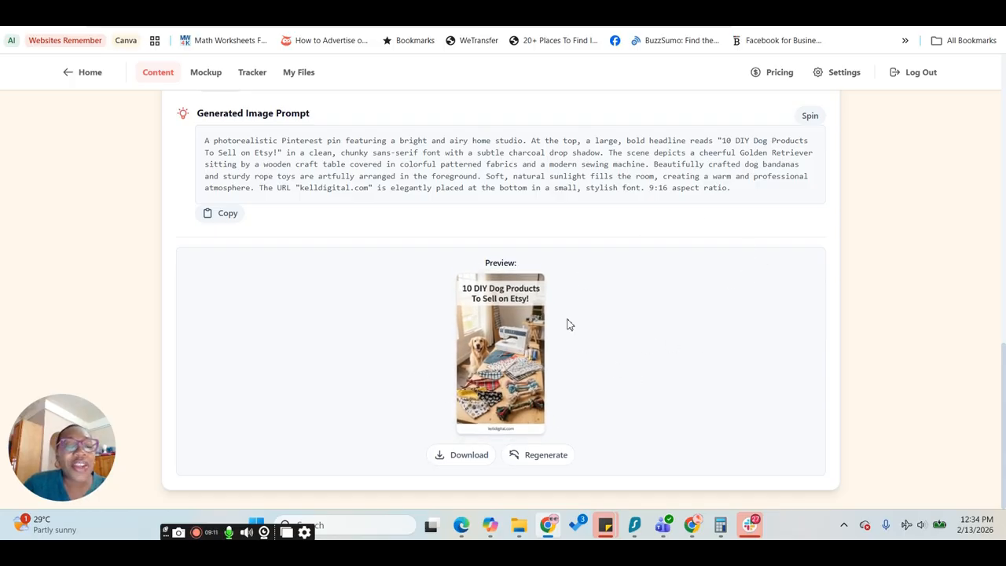
- Select all generated content and set its bulk image style to Bokeh and its tone to Witty & Humorous
{"action": "scroll", "coordinate": [386, 305], "scroll_direction": "up", "scroll_amount": 1}
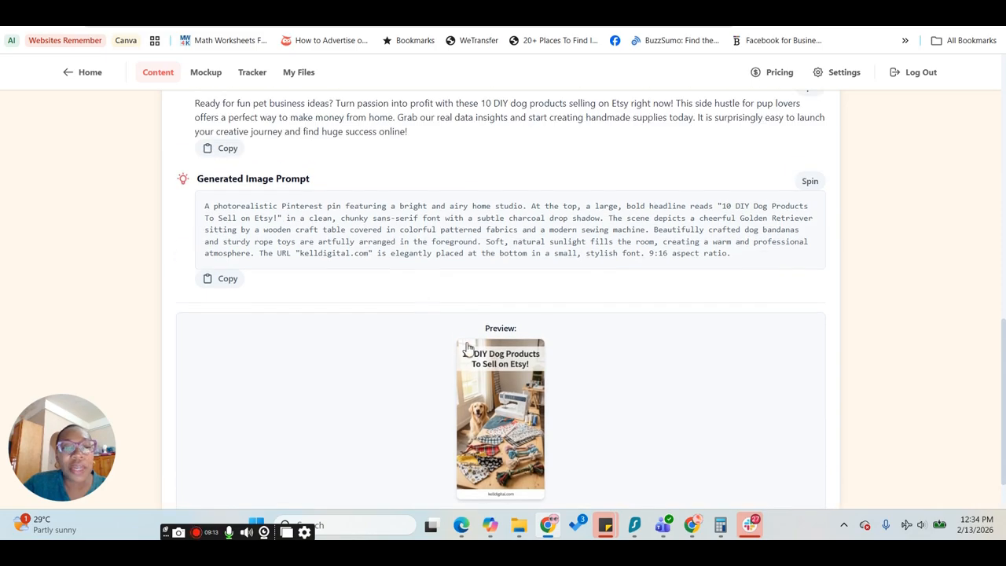
{"action": "scroll", "coordinate": [463, 320], "scroll_direction": "up", "scroll_amount": 5}
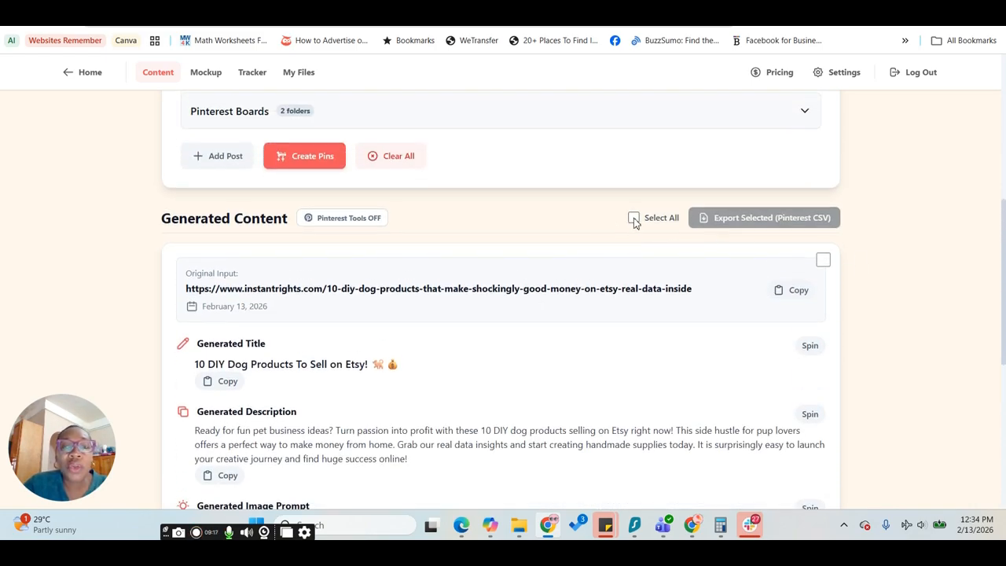
{"action": "left_click", "coordinate": [635, 219]}
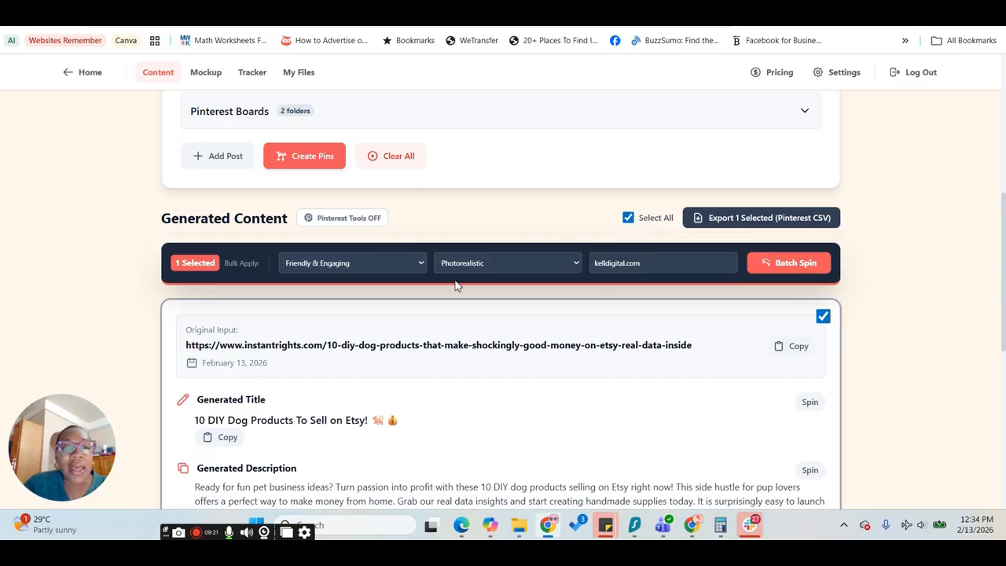
{"action": "left_click", "coordinate": [481, 262]}
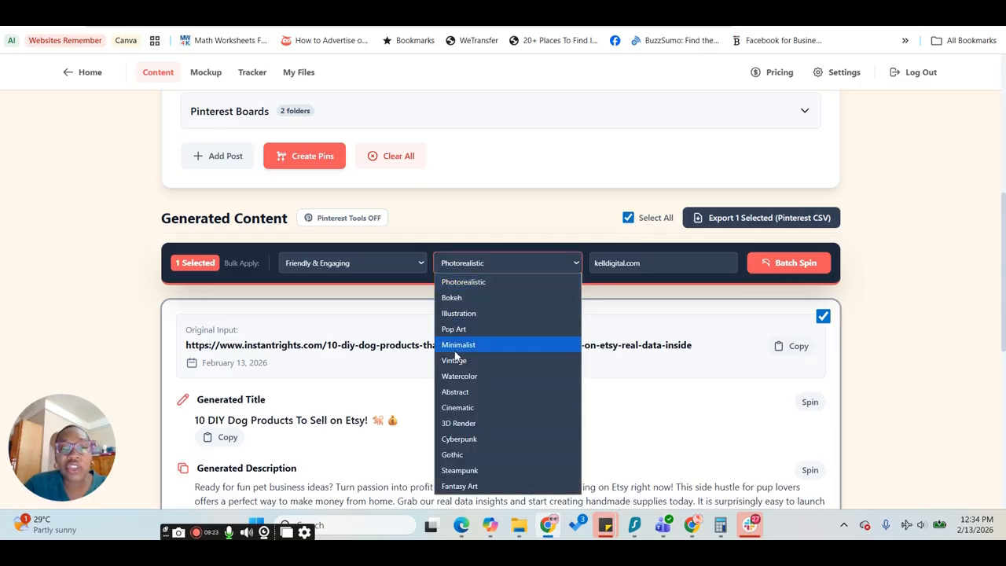
{"action": "left_click", "coordinate": [463, 299]}
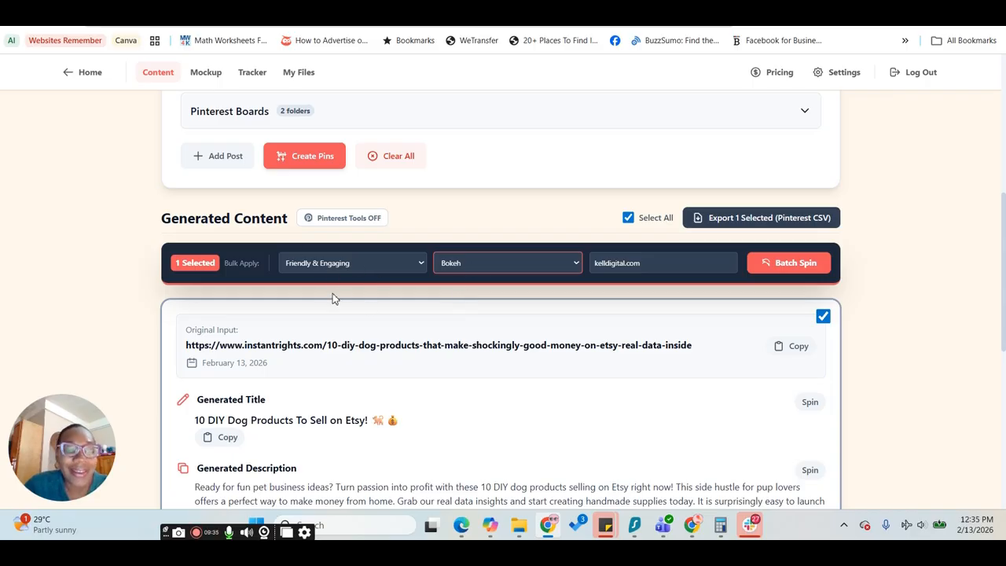
{"action": "left_click", "coordinate": [333, 268]}
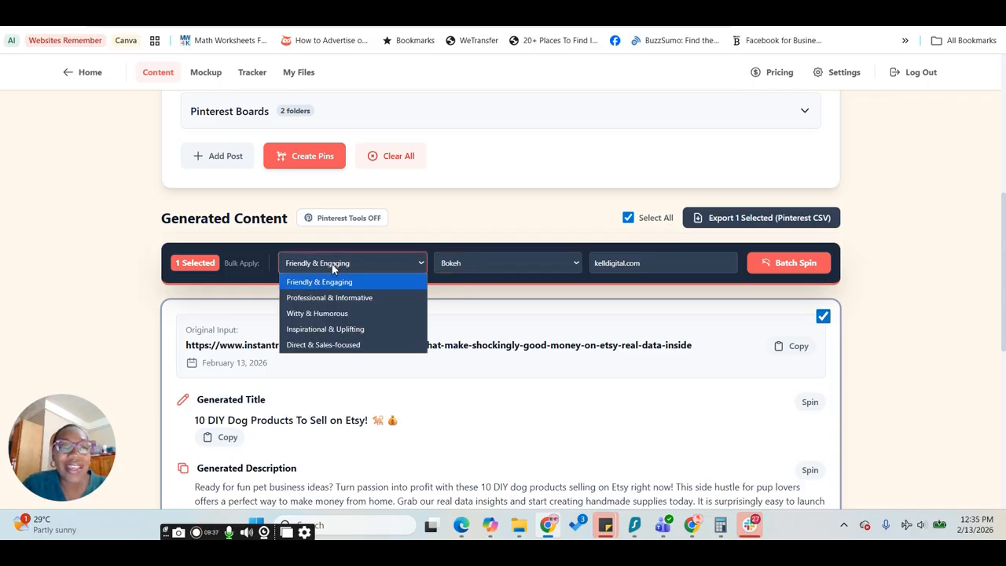
{"action": "left_click", "coordinate": [341, 315]}
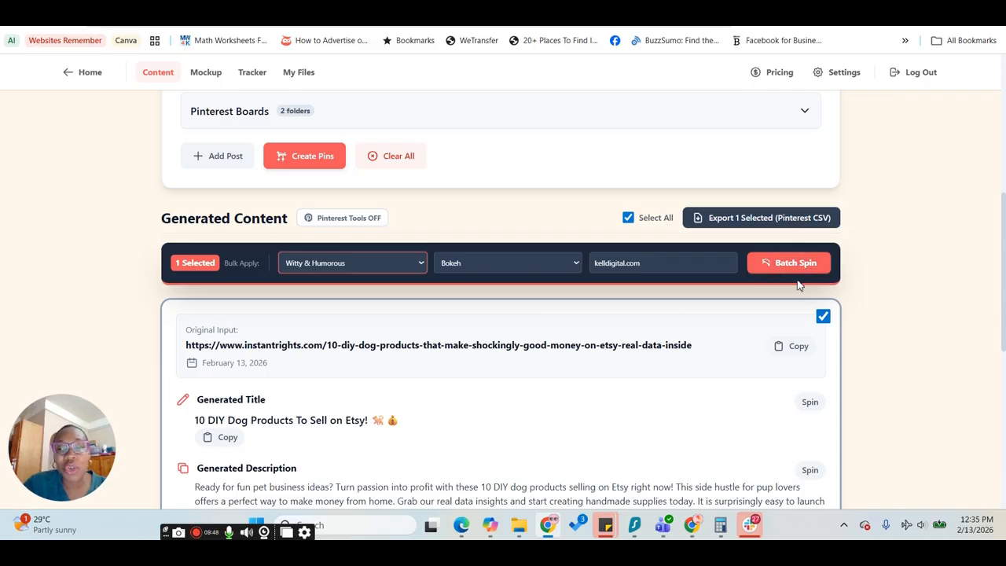
- Batch spin the selected dog products content with the Witty & Humorous tone and the Bokeh image style
{"action": "scroll", "coordinate": [462, 255], "scroll_direction": "down", "scroll_amount": 2}
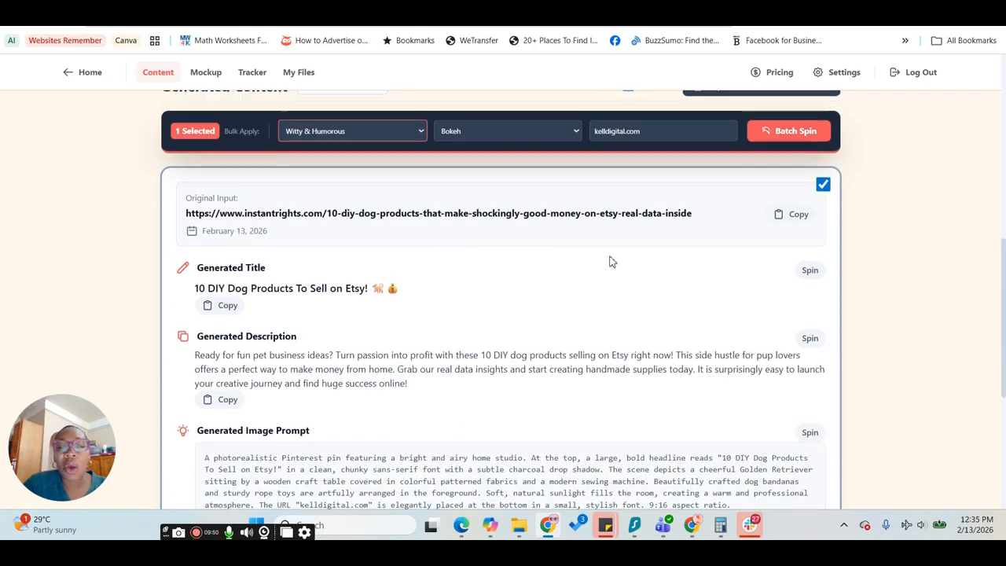
{"action": "scroll", "coordinate": [608, 260], "scroll_direction": "up", "scroll_amount": 2}
{"action": "left_click", "coordinate": [795, 272]}
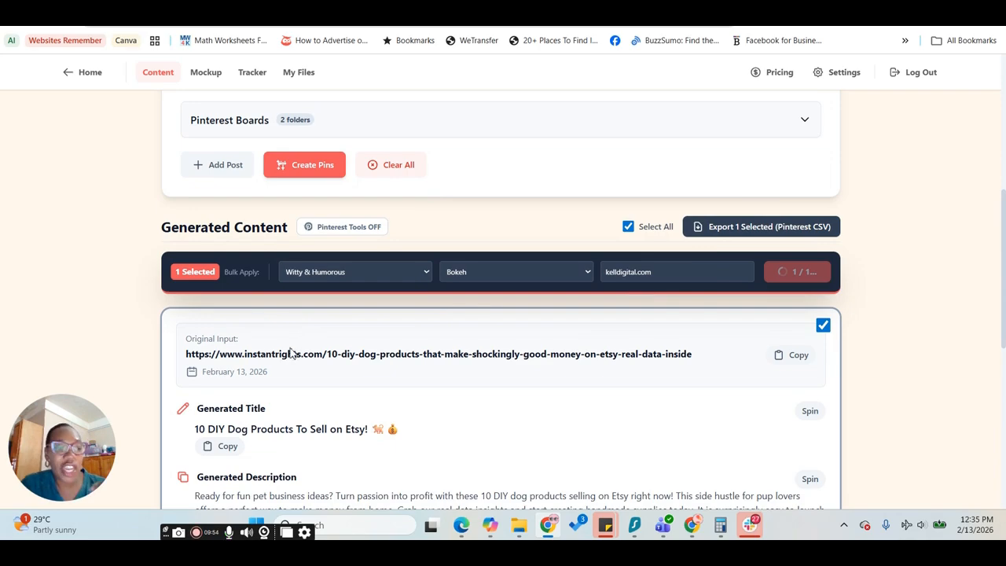
{"action": "scroll", "coordinate": [289, 354], "scroll_direction": "down", "scroll_amount": 2}
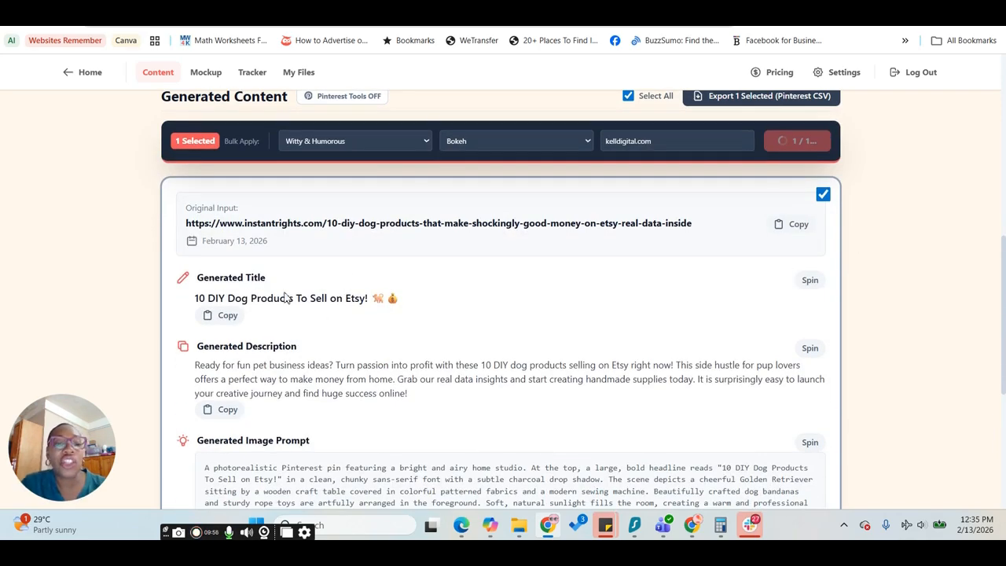
{"action": "scroll", "coordinate": [321, 440], "scroll_direction": "down", "scroll_amount": 5}
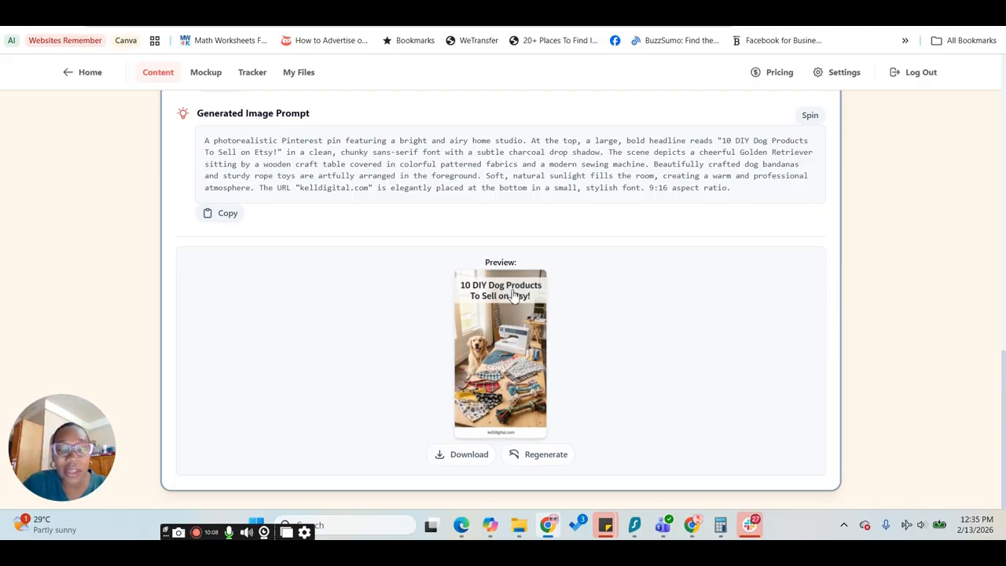
{"action": "left_click", "coordinate": [538, 460]}
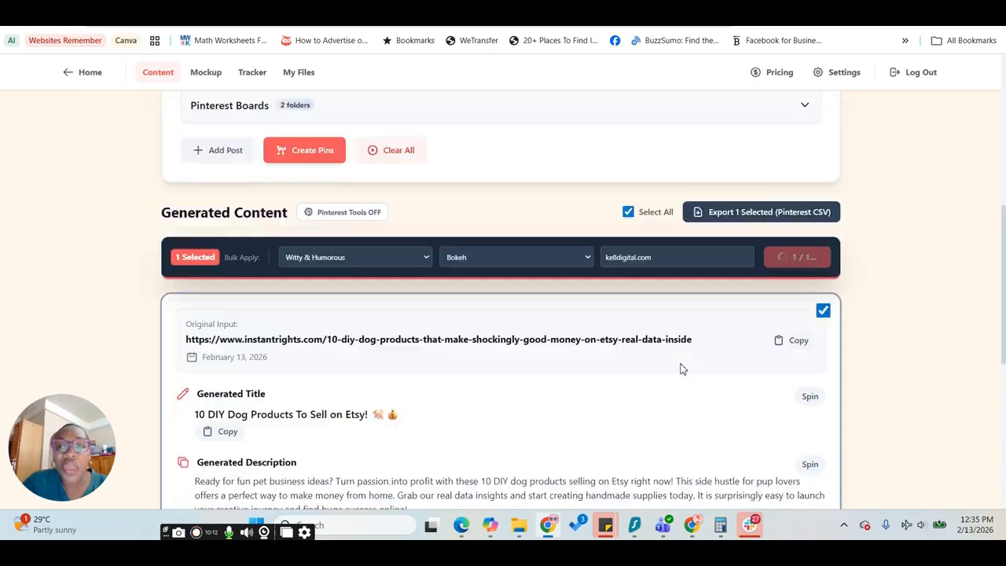
{"action": "scroll", "coordinate": [803, 406], "scroll_direction": "down", "scroll_amount": 2}
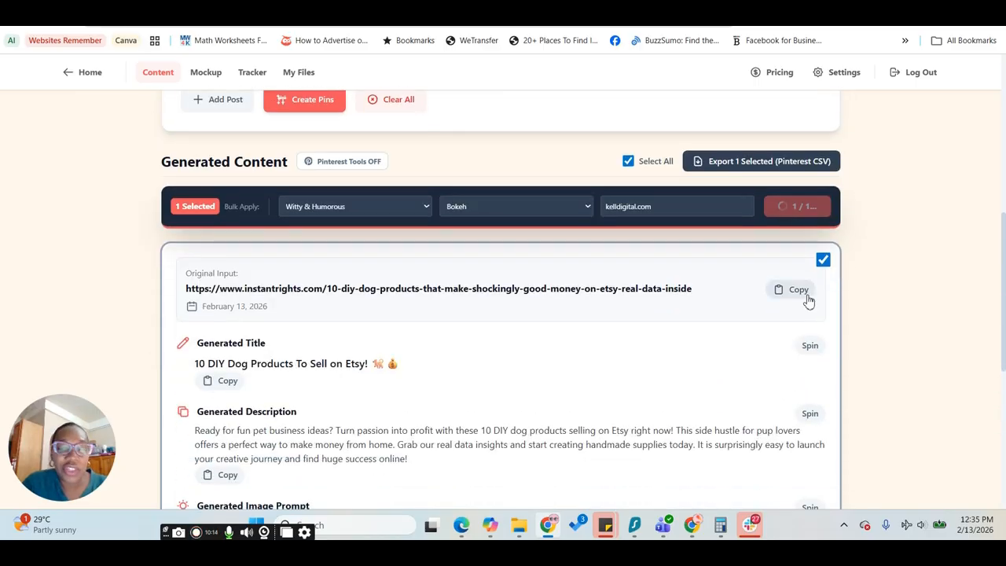
{"action": "scroll", "coordinate": [699, 388], "scroll_direction": "down", "scroll_amount": 2}
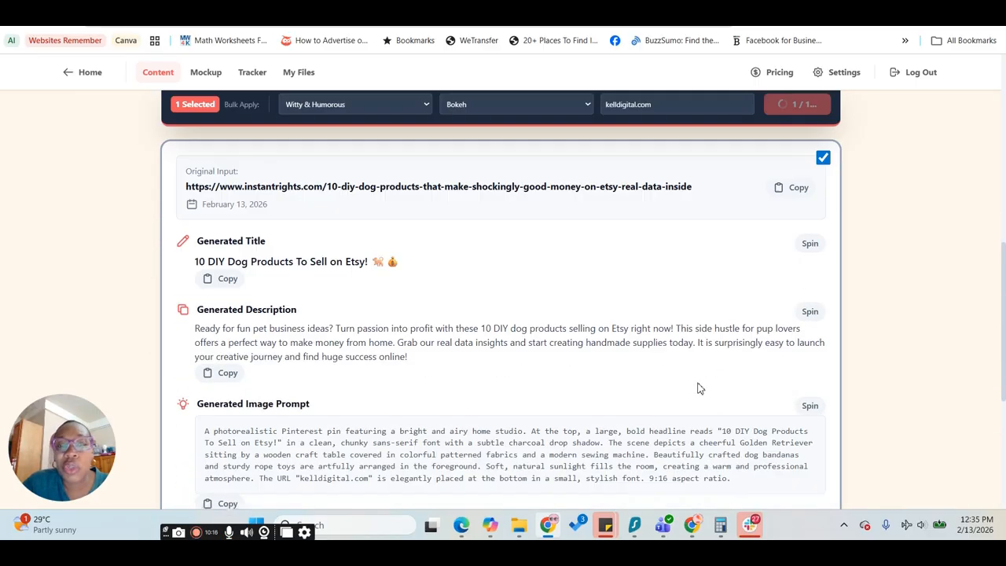
{"action": "scroll", "coordinate": [416, 307], "scroll_direction": "down", "scroll_amount": 1}
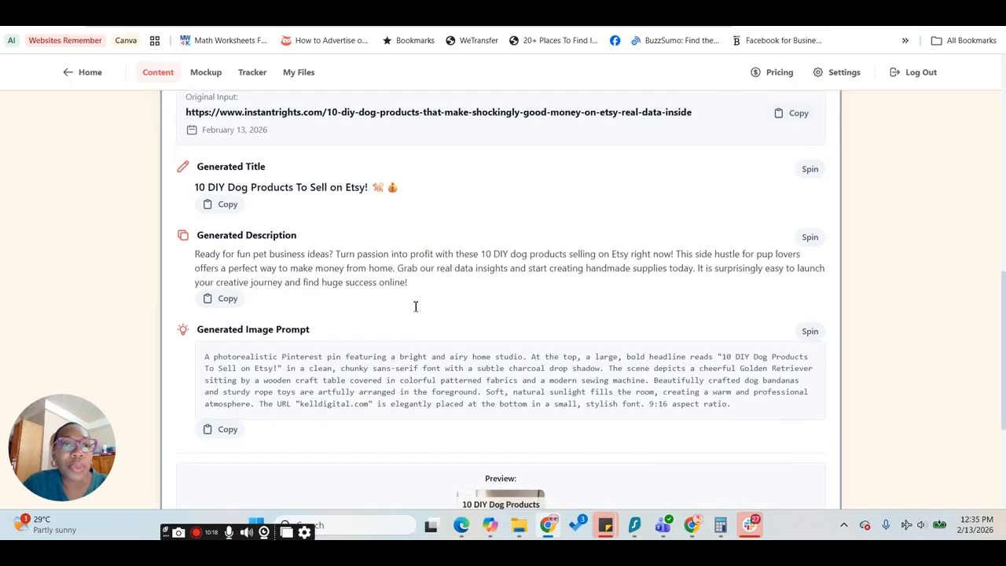
{"action": "scroll", "coordinate": [534, 377], "scroll_direction": "down", "scroll_amount": 3}
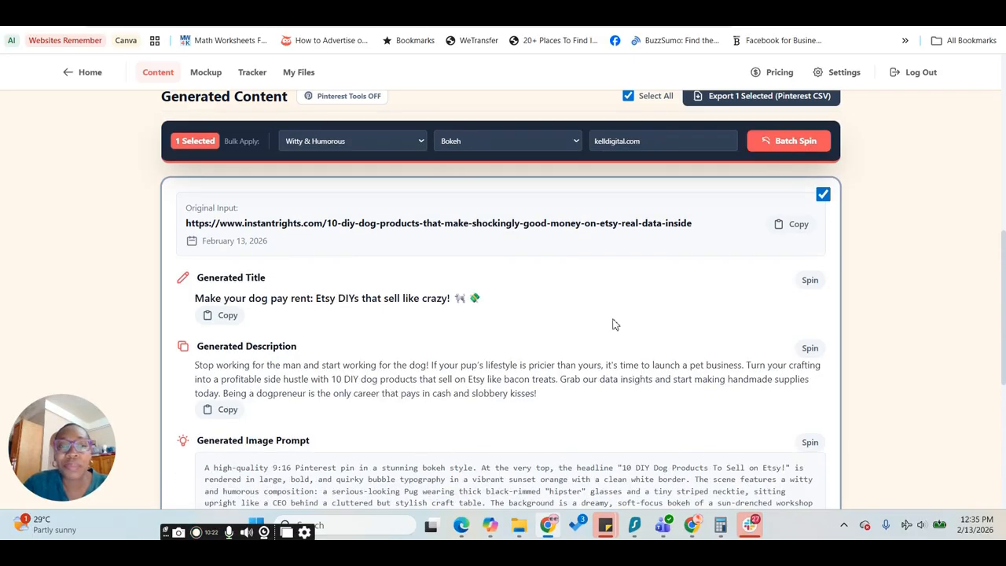
- Regenerate the pin image from the respun image prompt, check it in the enlarged preview, and close the preview
{"action": "scroll", "coordinate": [531, 330], "scroll_direction": "down", "scroll_amount": 2}
{"action": "scroll", "coordinate": [314, 298], "scroll_direction": "up", "scroll_amount": 1}
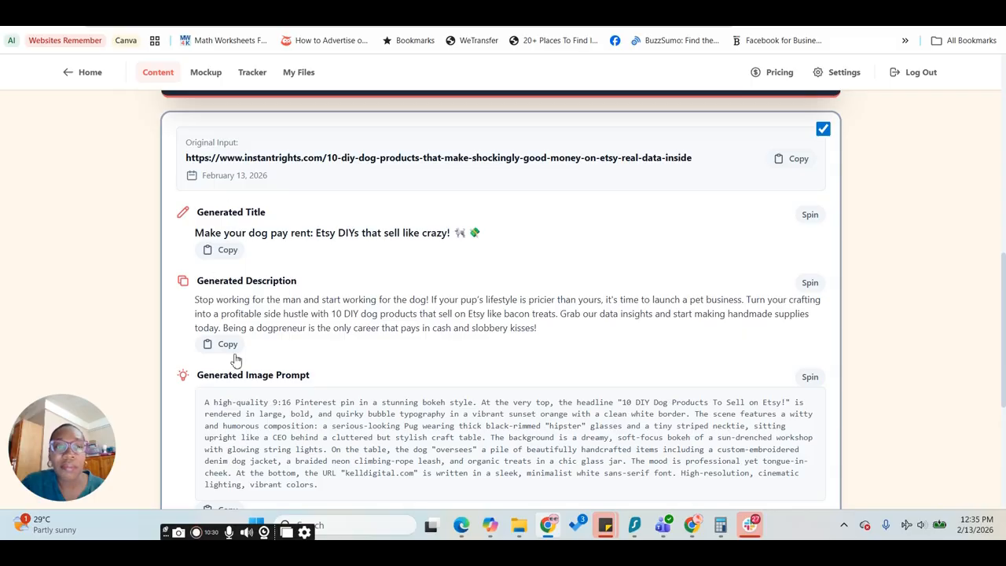
{"action": "scroll", "coordinate": [331, 343], "scroll_direction": "down", "scroll_amount": 2}
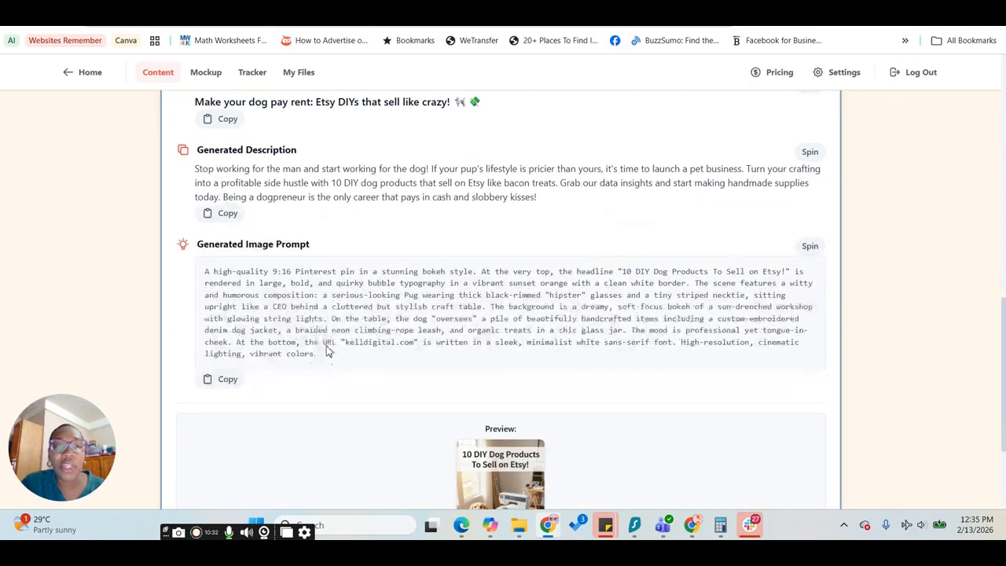
{"action": "scroll", "coordinate": [292, 292], "scroll_direction": "down", "scroll_amount": 2}
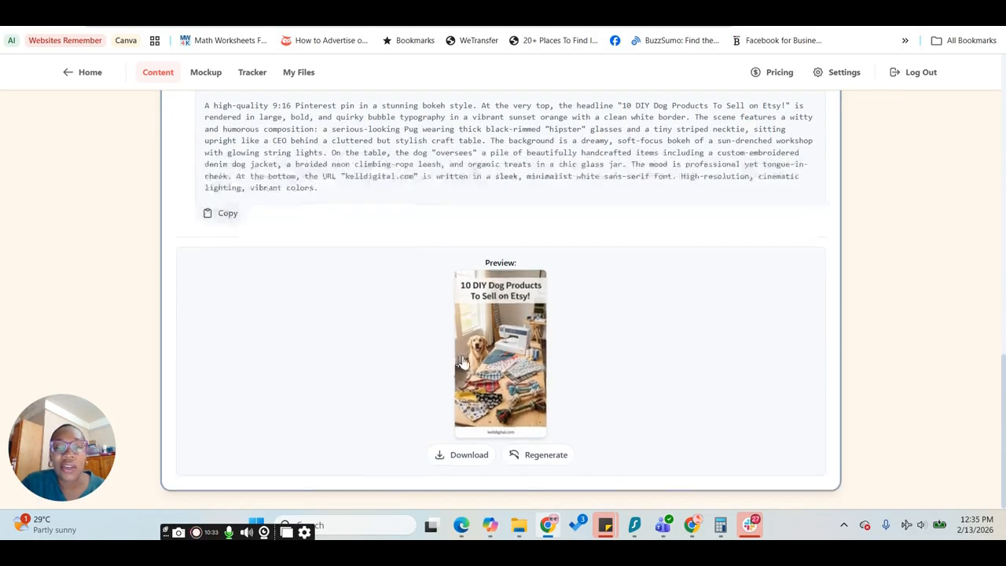
{"action": "left_click", "coordinate": [539, 455]}
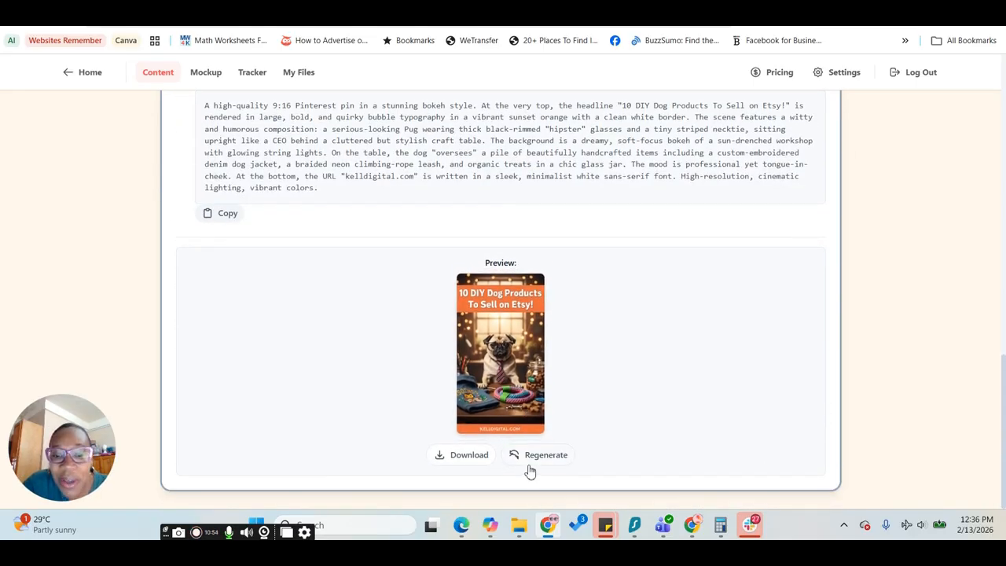
{"action": "left_click", "coordinate": [525, 397]}
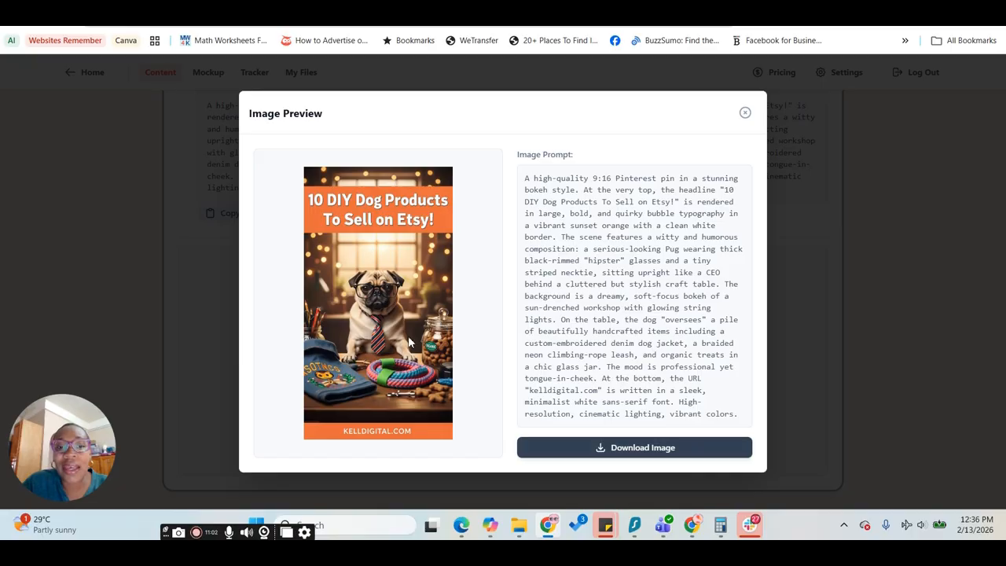
{"action": "left_click", "coordinate": [745, 113]}
- Deselect all generated content and turn on Pinterest Tools for it
{"action": "scroll", "coordinate": [267, 388], "scroll_direction": "up", "scroll_amount": 5}
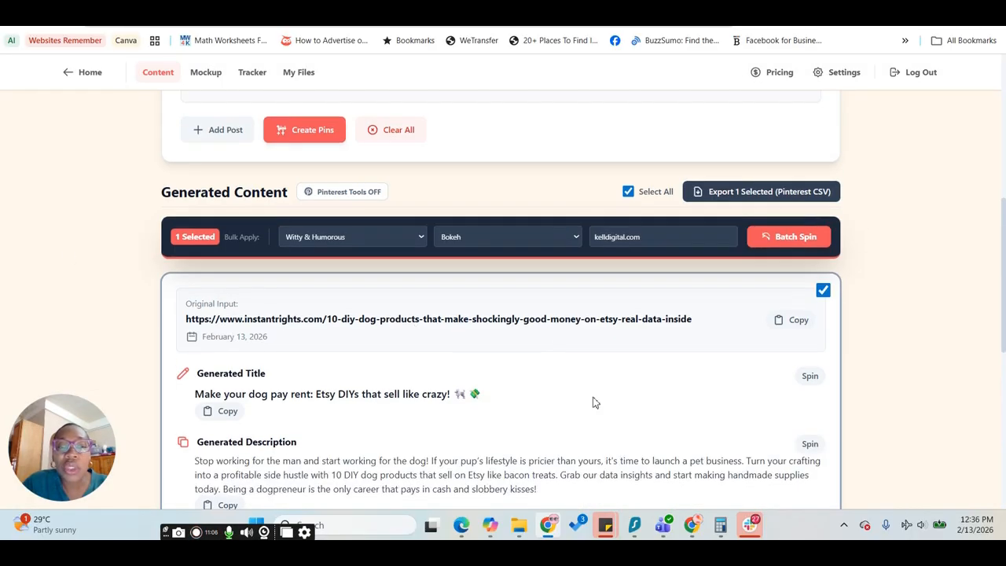
{"action": "scroll", "coordinate": [595, 402], "scroll_direction": "up", "scroll_amount": 3}
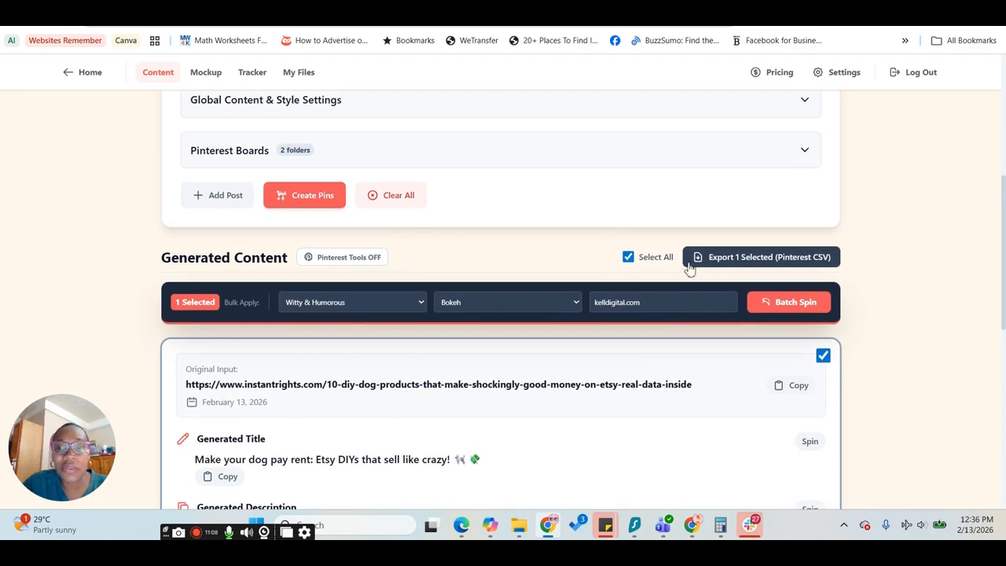
{"action": "left_click", "coordinate": [634, 258]}
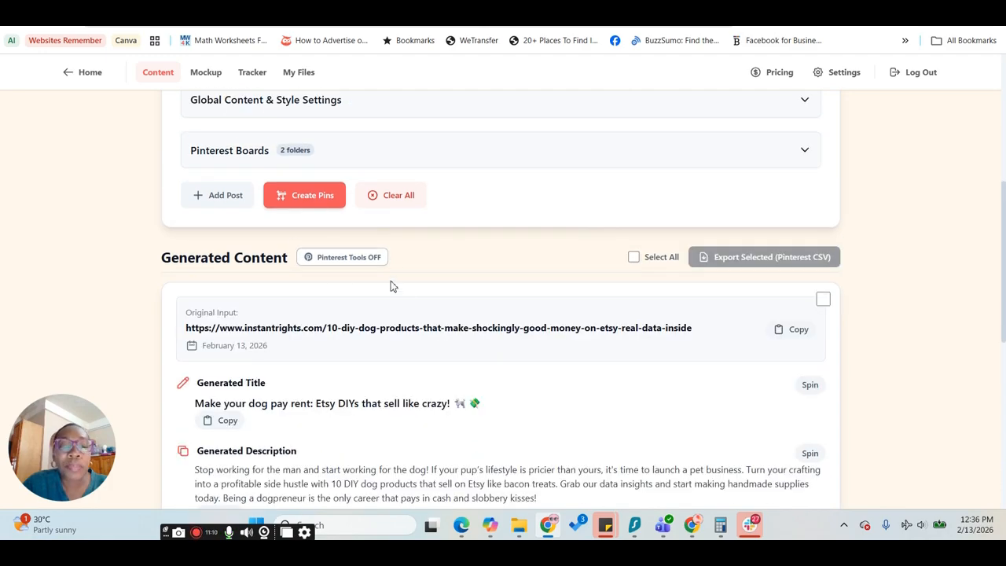
{"action": "scroll", "coordinate": [402, 290], "scroll_direction": "down", "scroll_amount": 1}
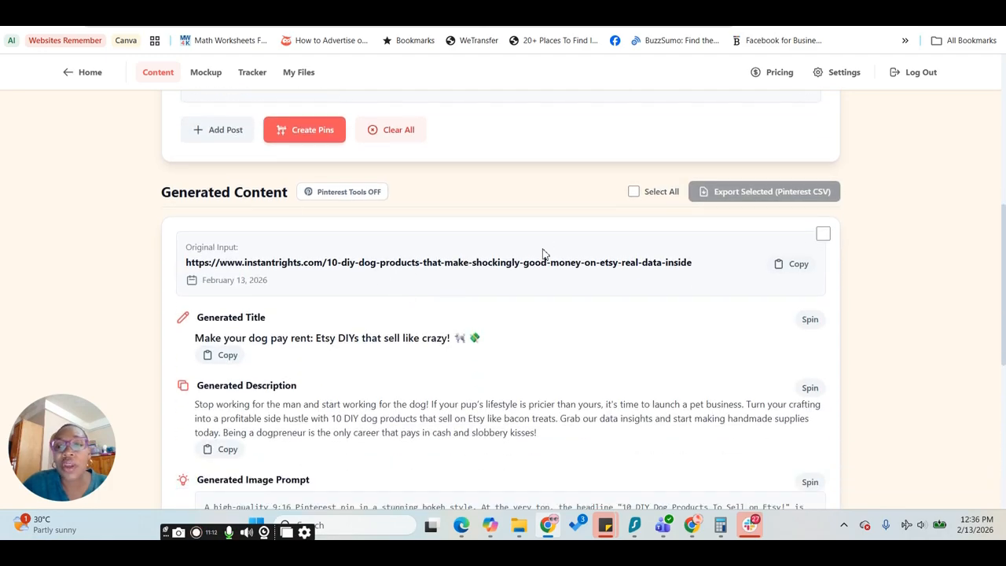
{"action": "left_click", "coordinate": [360, 197]}
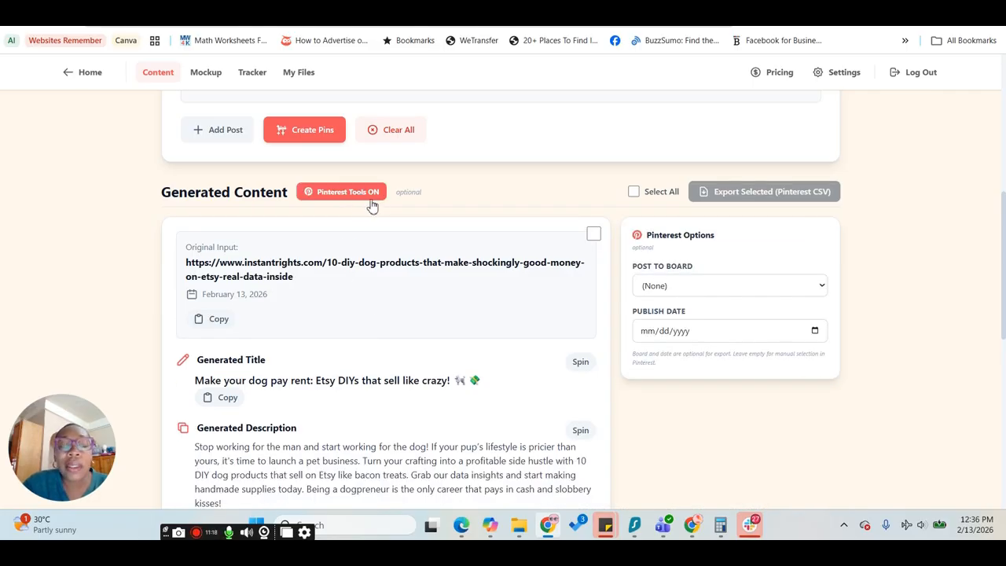
- Set the pin's publish date to 02/27/2026 and its board to Passive Income in the Blog 1 folder
{"action": "left_click", "coordinate": [698, 291]}
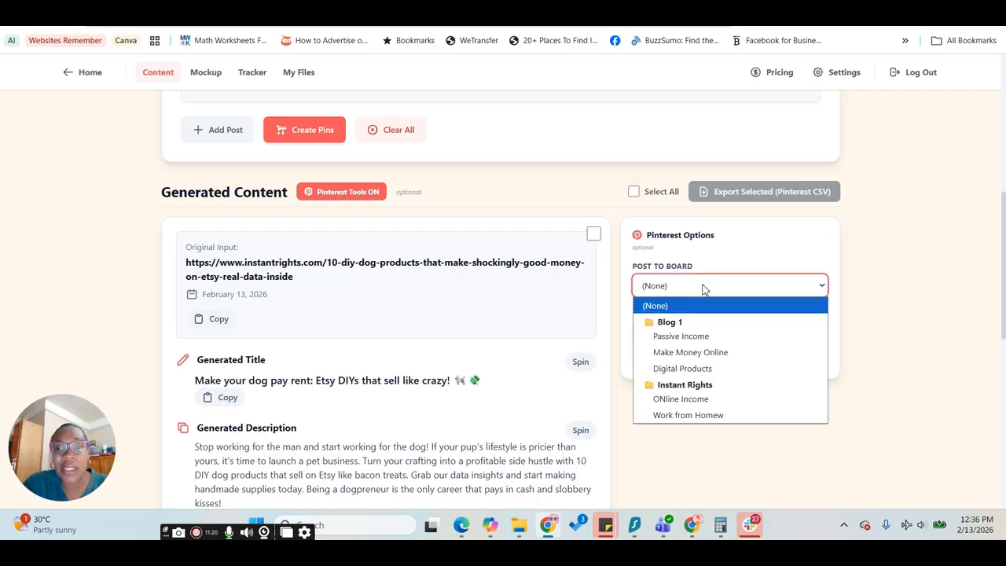
{"action": "left_click", "coordinate": [747, 287]}
{"action": "left_click", "coordinate": [736, 334]}
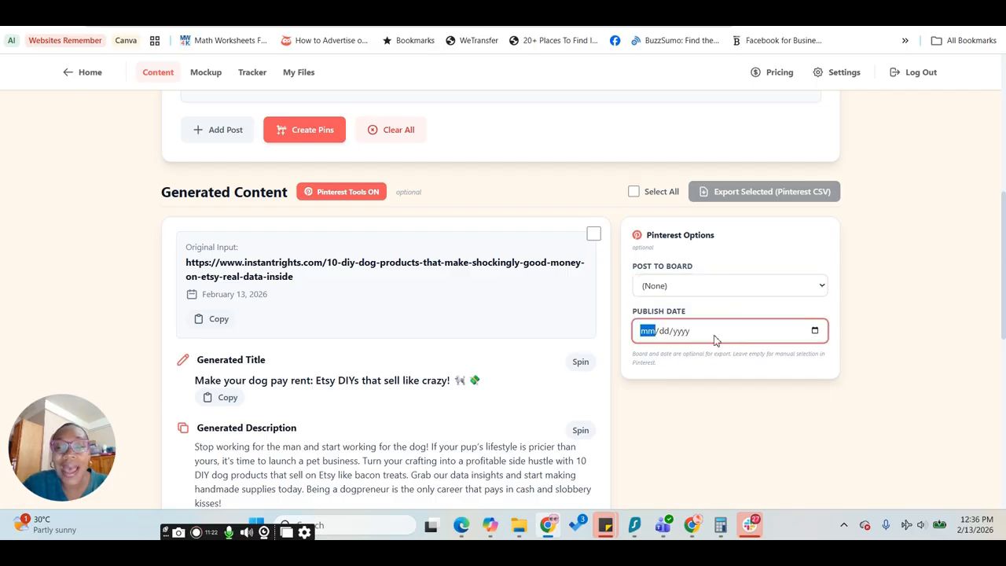
{"action": "left_click", "coordinate": [815, 331]}
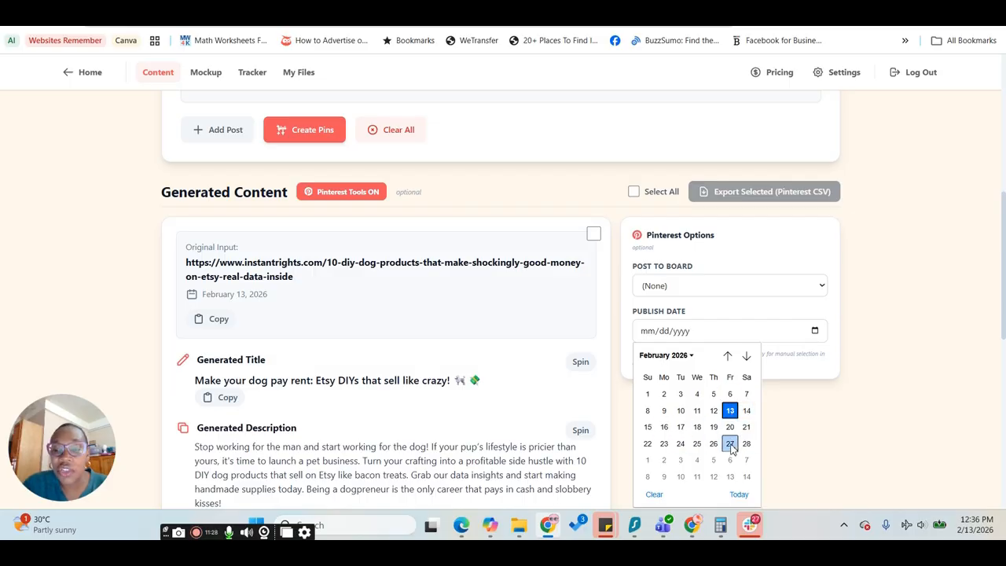
{"action": "left_click", "coordinate": [730, 443]}
{"action": "left_click", "coordinate": [720, 292]}
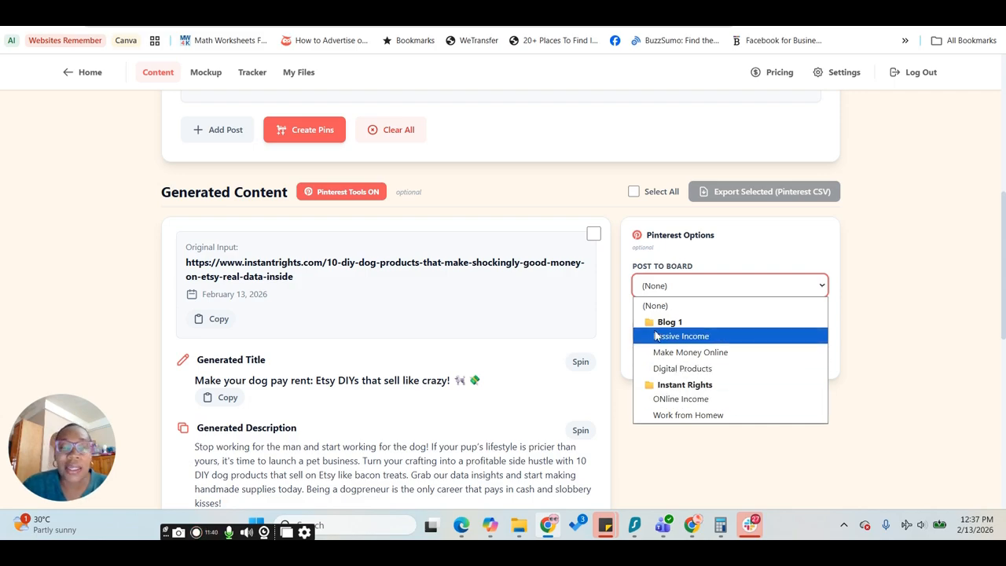
{"action": "left_click", "coordinate": [681, 337]}
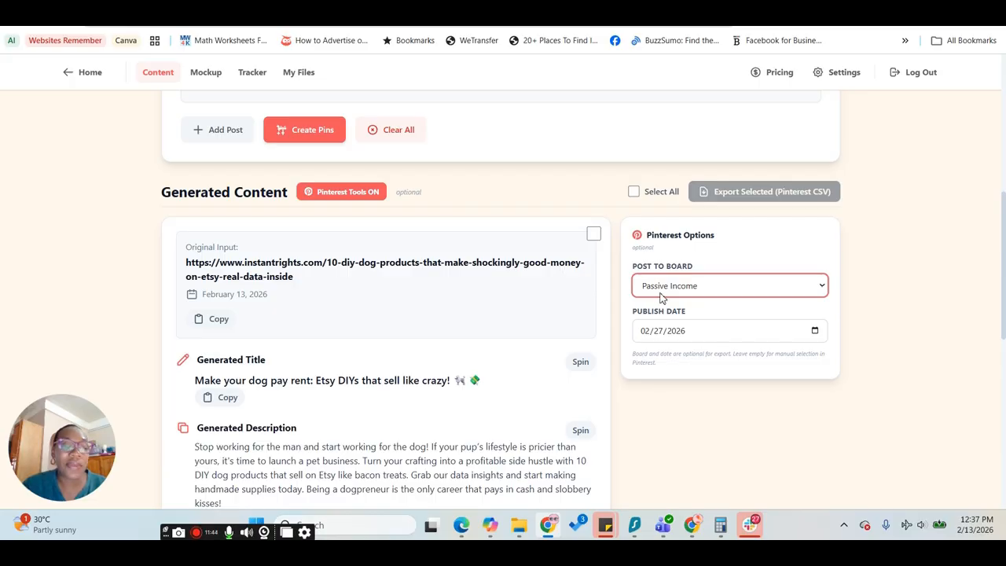
{"action": "left_click", "coordinate": [901, 256]}
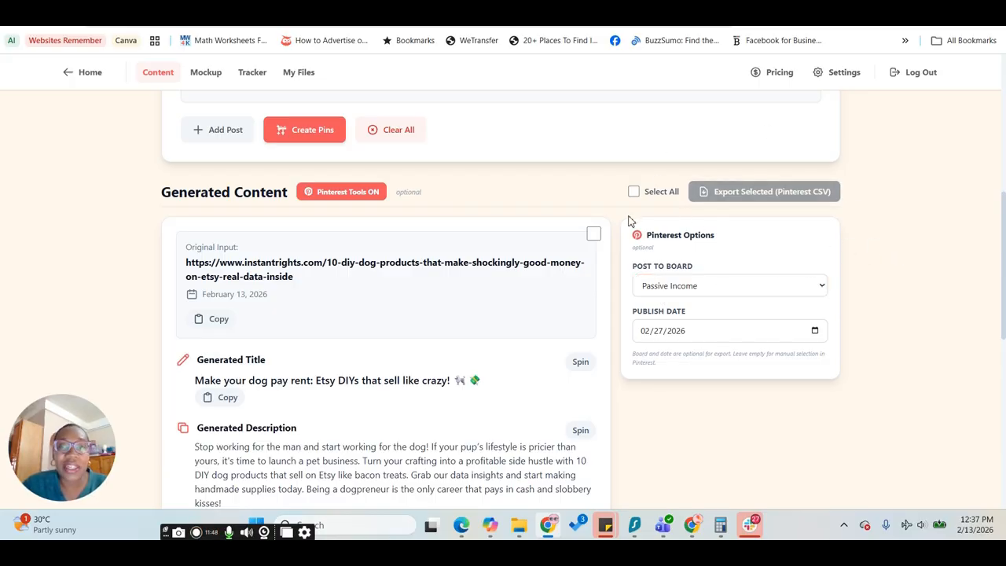
- Select all generated content for the Pinterest CSV export
{"action": "scroll", "coordinate": [579, 262], "scroll_direction": "down", "scroll_amount": 8}
{"action": "scroll", "coordinate": [517, 347], "scroll_direction": "up", "scroll_amount": 10}
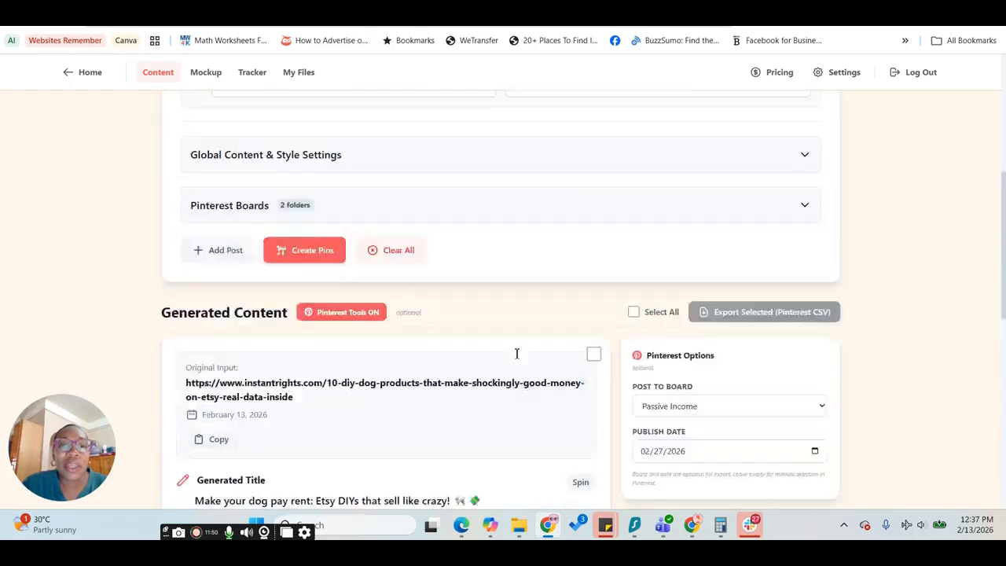
{"action": "scroll", "coordinate": [526, 341], "scroll_direction": "down", "scroll_amount": 3}
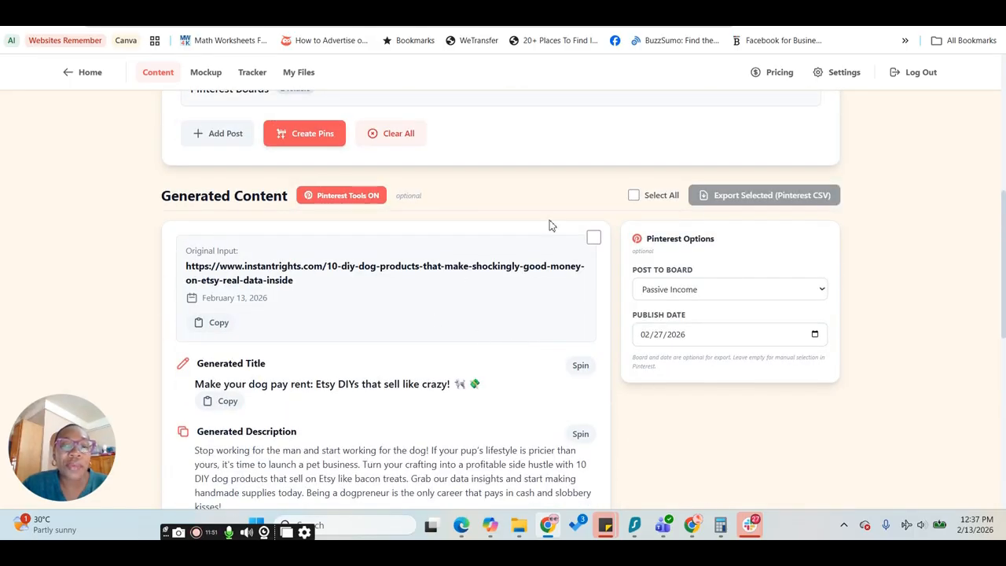
{"action": "left_click", "coordinate": [634, 195]}
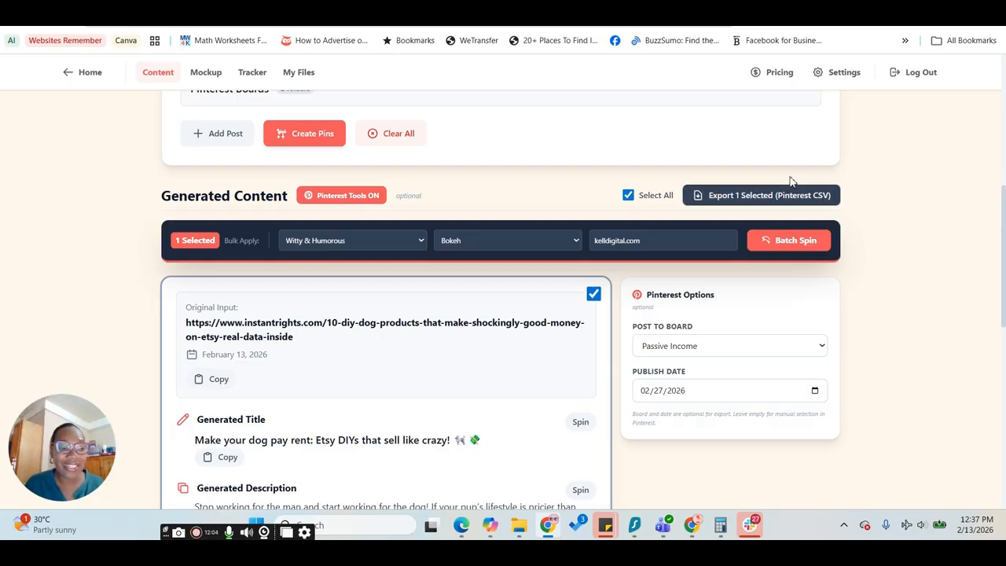
- Open the Content Tracker from the home page and look through the Ready URLs of Blog 1
{"action": "scroll", "coordinate": [753, 156], "scroll_direction": "down", "scroll_amount": 10}
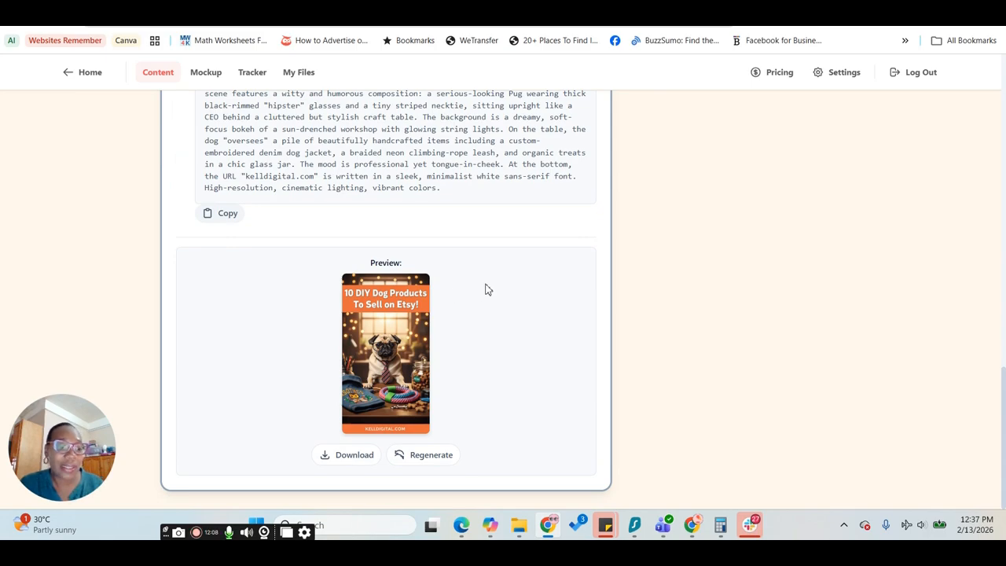
{"action": "scroll", "coordinate": [456, 303], "scroll_direction": "up", "scroll_amount": 10}
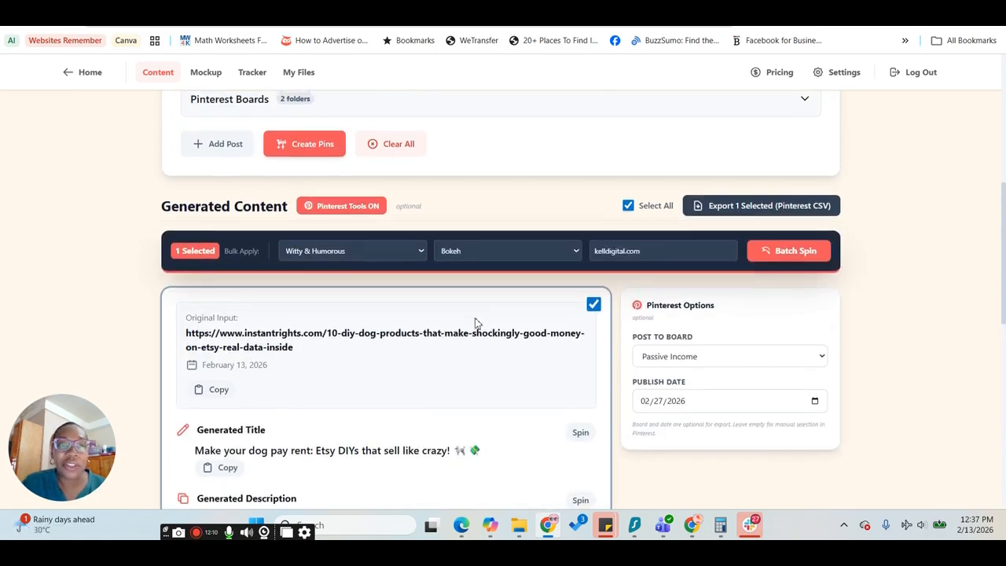
{"action": "scroll", "coordinate": [476, 323], "scroll_direction": "up", "scroll_amount": 5}
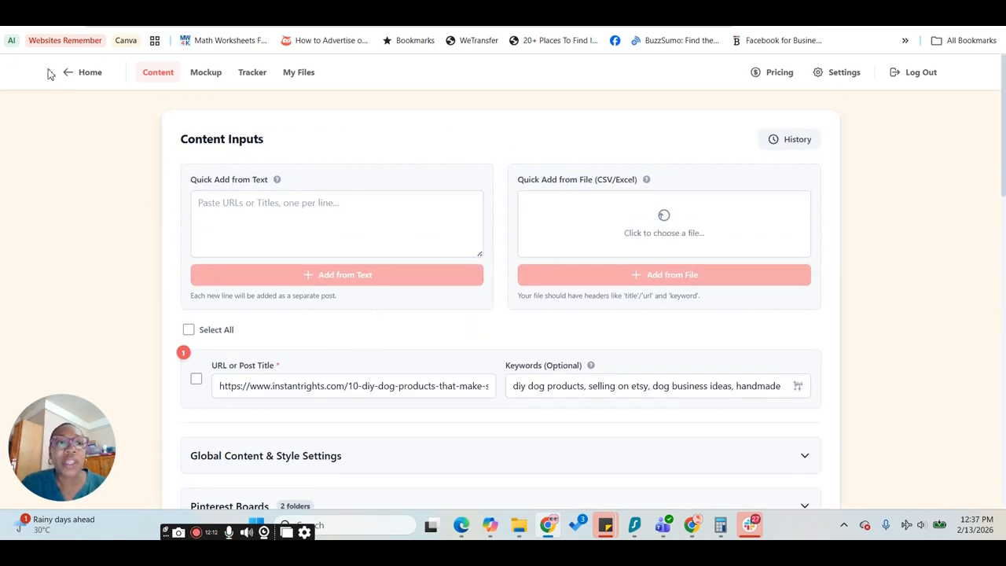
{"action": "left_click", "coordinate": [90, 74]}
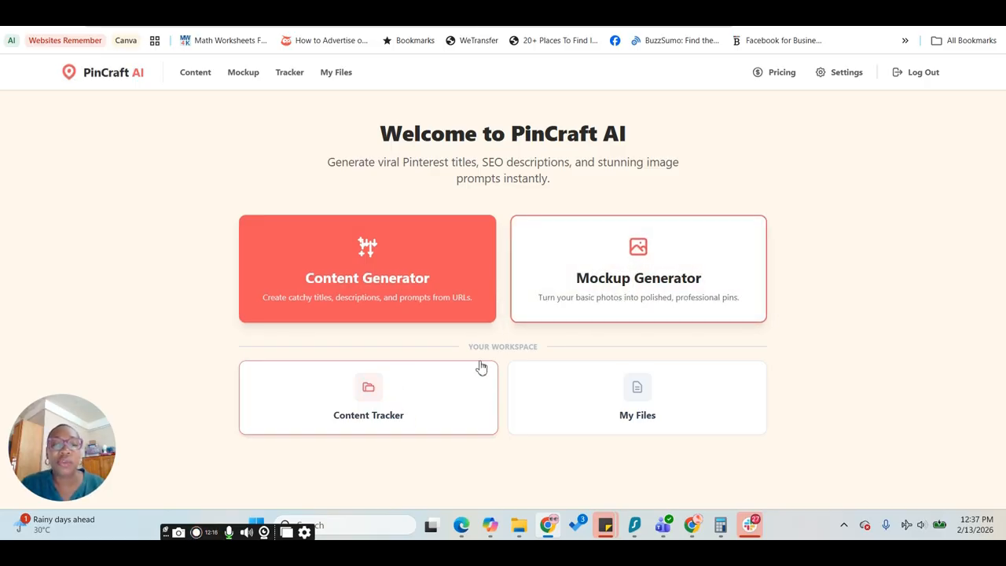
{"action": "left_click", "coordinate": [379, 405]}
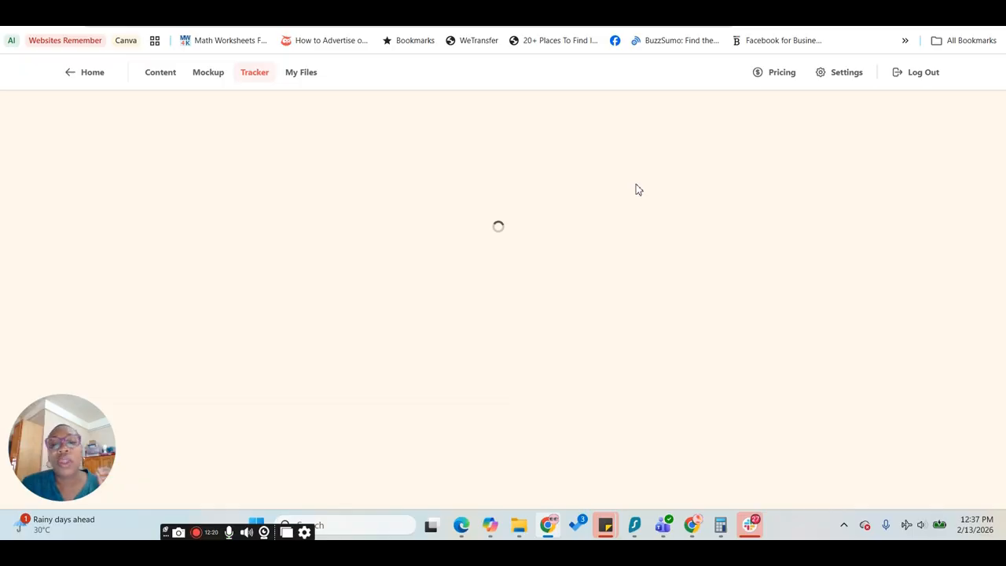
{"action": "scroll", "coordinate": [688, 291], "scroll_direction": "down", "scroll_amount": 1}
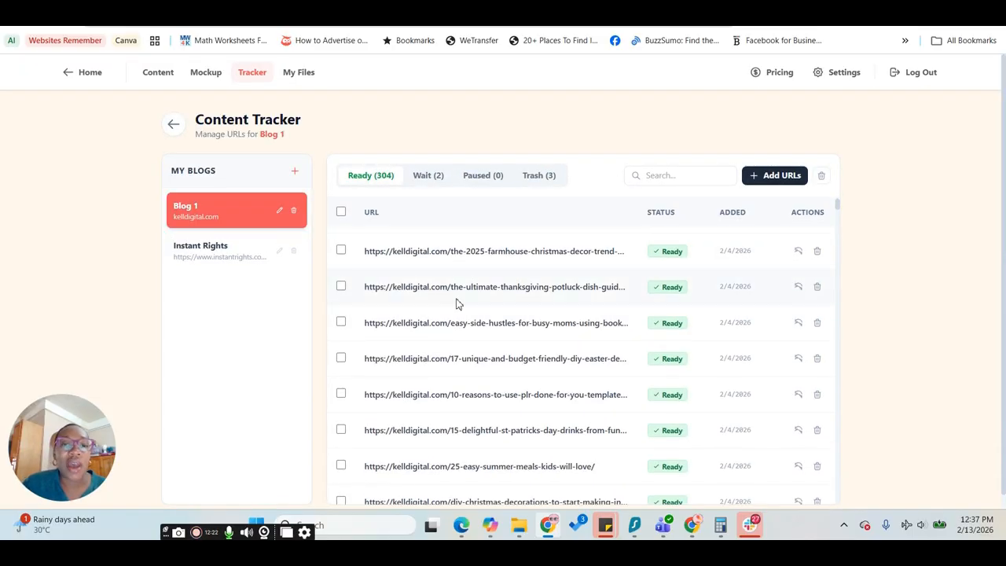
{"action": "scroll", "coordinate": [458, 303], "scroll_direction": "up", "scroll_amount": 1}
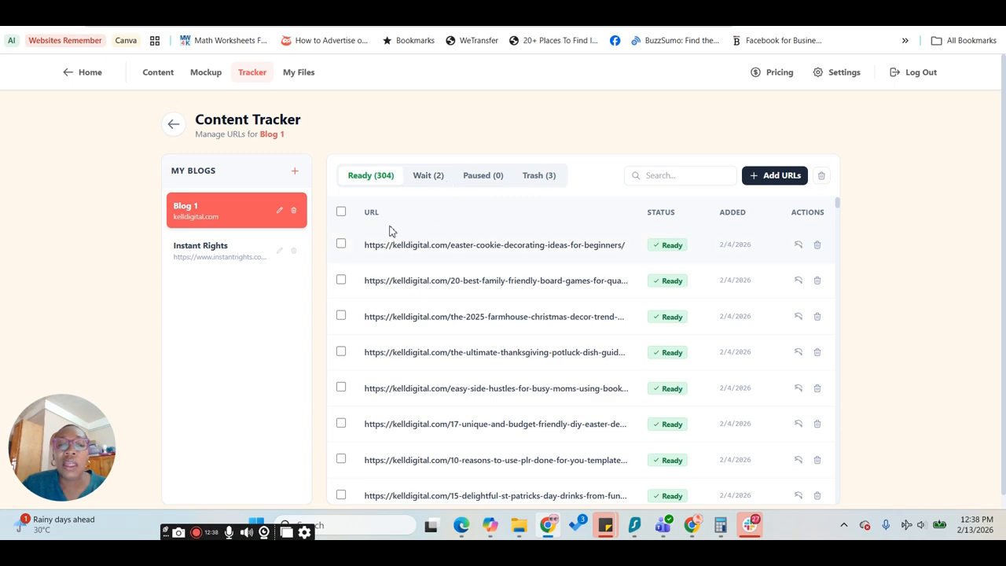
- Check the waiting URLs of Blog 1, and select the first three URLs in its Ready list
{"action": "left_click", "coordinate": [424, 180]}
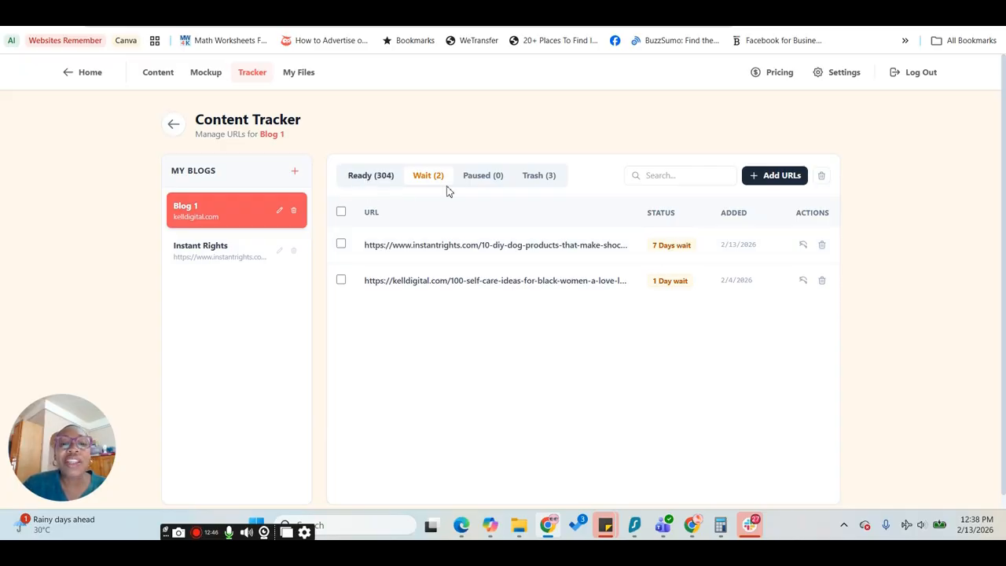
{"action": "left_click", "coordinate": [363, 182]}
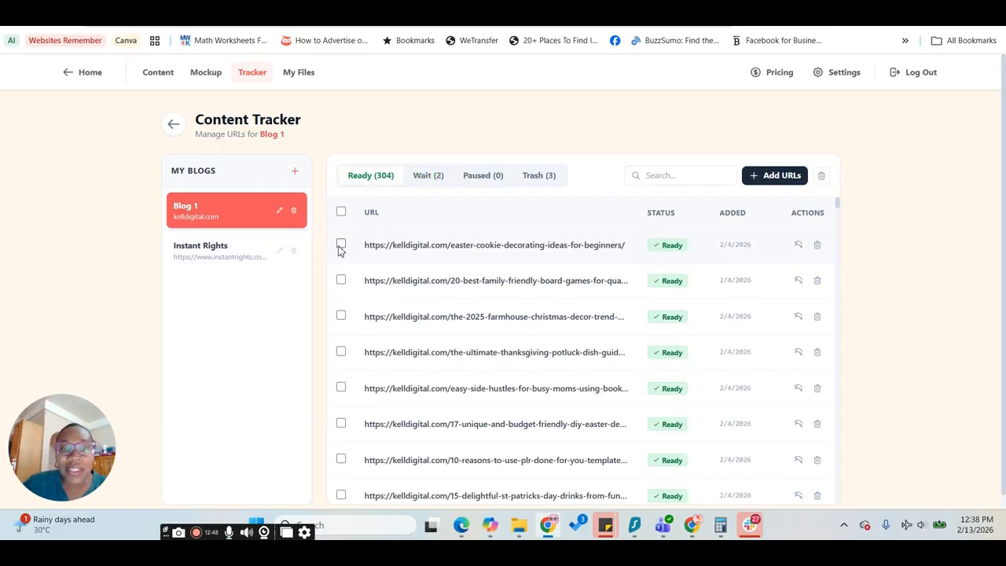
{"action": "left_click", "coordinate": [340, 246]}
{"action": "left_click", "coordinate": [341, 275]}
{"action": "left_click", "coordinate": [341, 316]}
{"action": "left_click", "coordinate": [341, 276]}
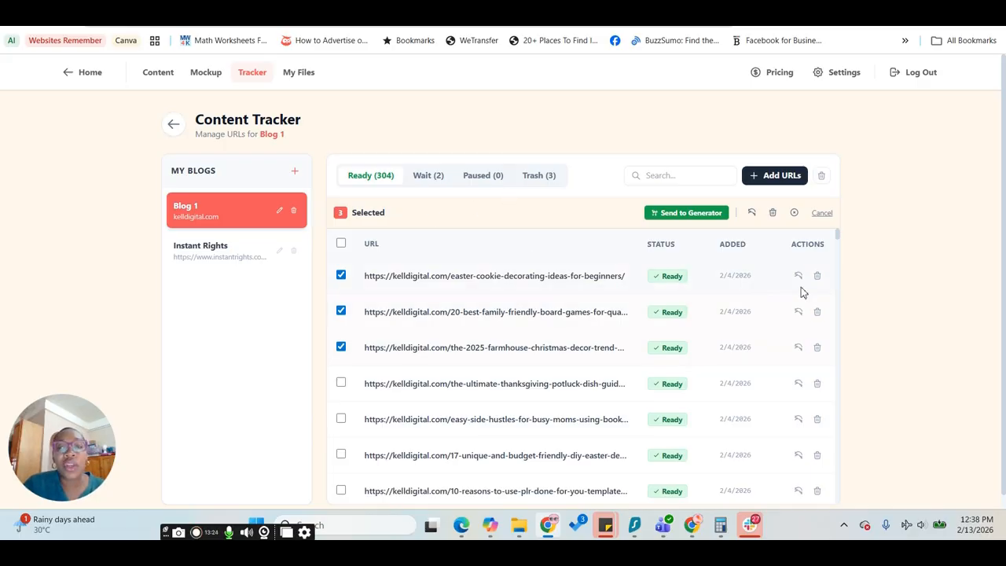
- Check Blog 1's trashed URLs, and send the three selected Ready URLs to the content generator
{"action": "left_click", "coordinate": [535, 176]}
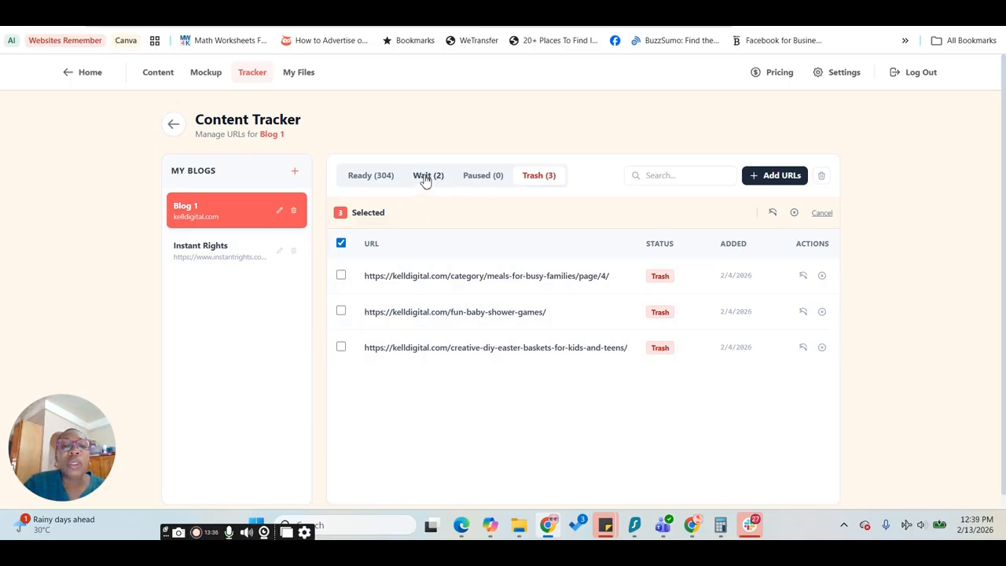
{"action": "left_click", "coordinate": [363, 177]}
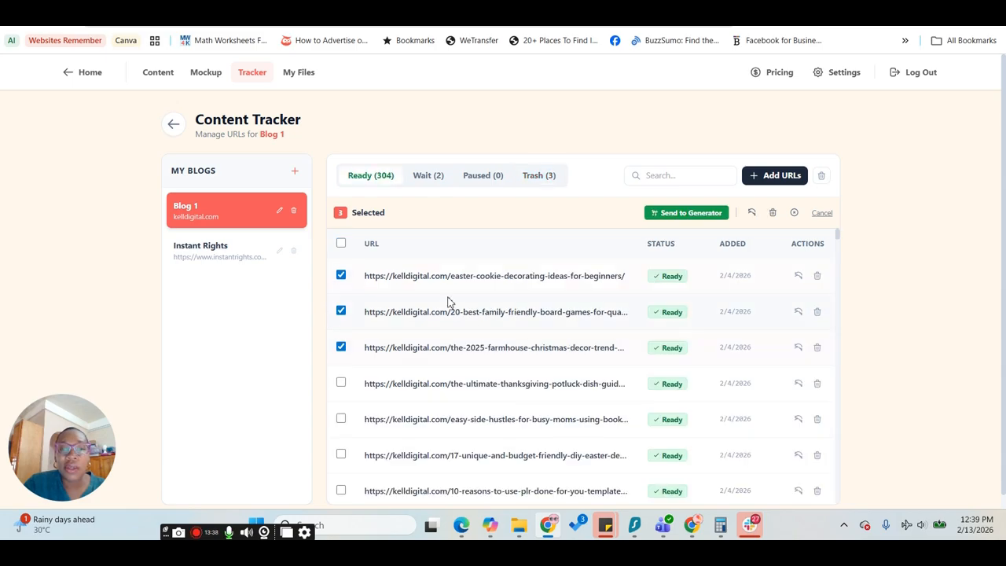
{"action": "left_click", "coordinate": [696, 220]}
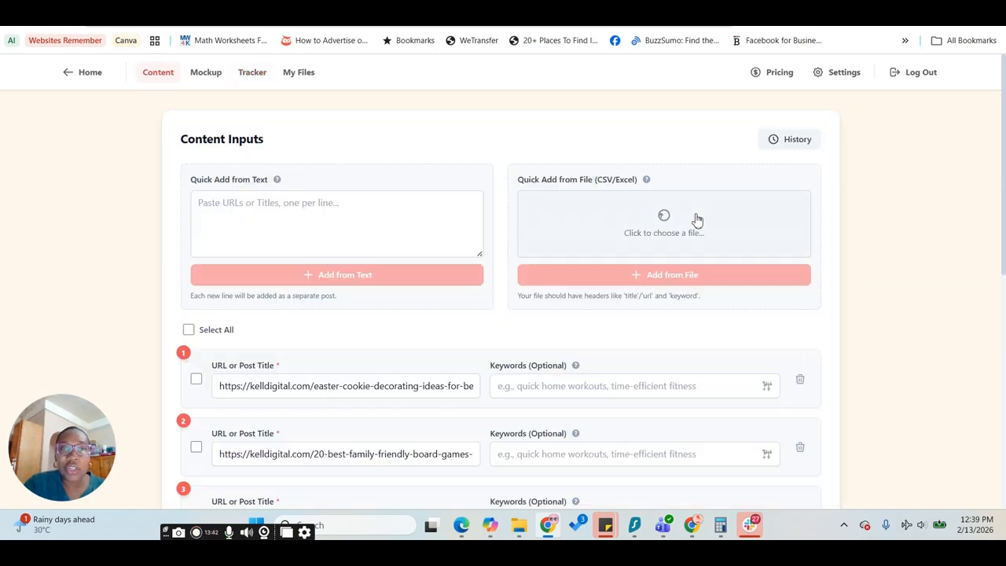
- Examine the three URL entries sent to Content Inputs, their optional keyword fields and the global style settings
{"action": "scroll", "coordinate": [461, 307], "scroll_direction": "down", "scroll_amount": 3}
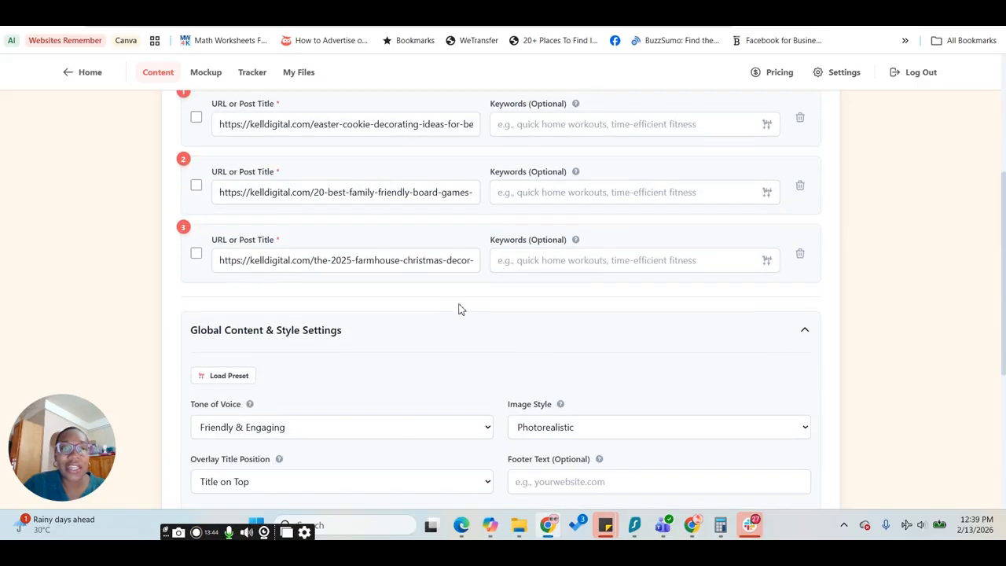
{"action": "scroll", "coordinate": [447, 306], "scroll_direction": "up", "scroll_amount": 2}
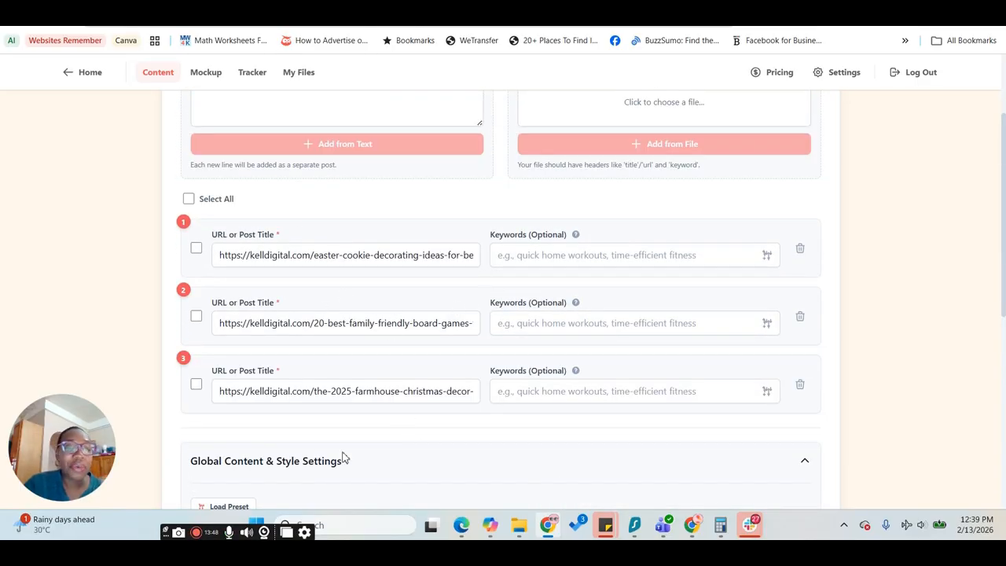
{"action": "scroll", "coordinate": [339, 425], "scroll_direction": "down", "scroll_amount": 1}
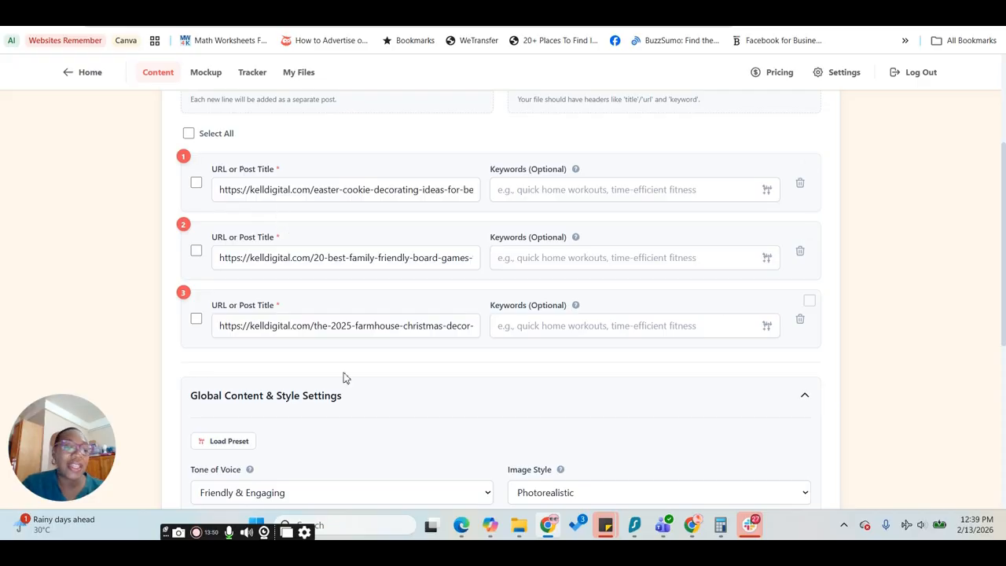
{"action": "scroll", "coordinate": [372, 316], "scroll_direction": "up", "scroll_amount": 3}
{"action": "scroll", "coordinate": [401, 346], "scroll_direction": "down", "scroll_amount": 1}
{"action": "scroll", "coordinate": [401, 346], "scroll_direction": "down", "scroll_amount": 1}
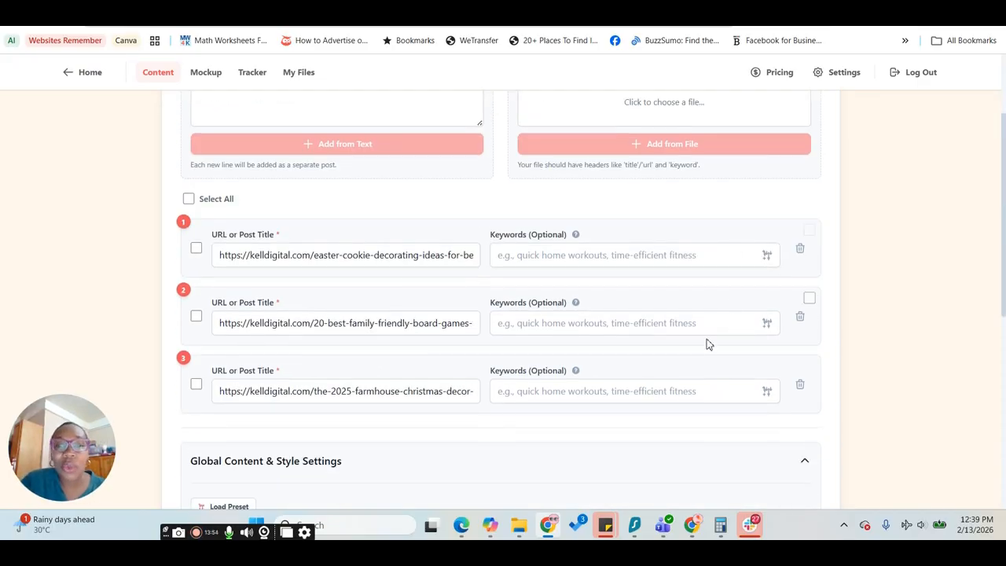
{"action": "scroll", "coordinate": [364, 338], "scroll_direction": "up", "scroll_amount": 1}
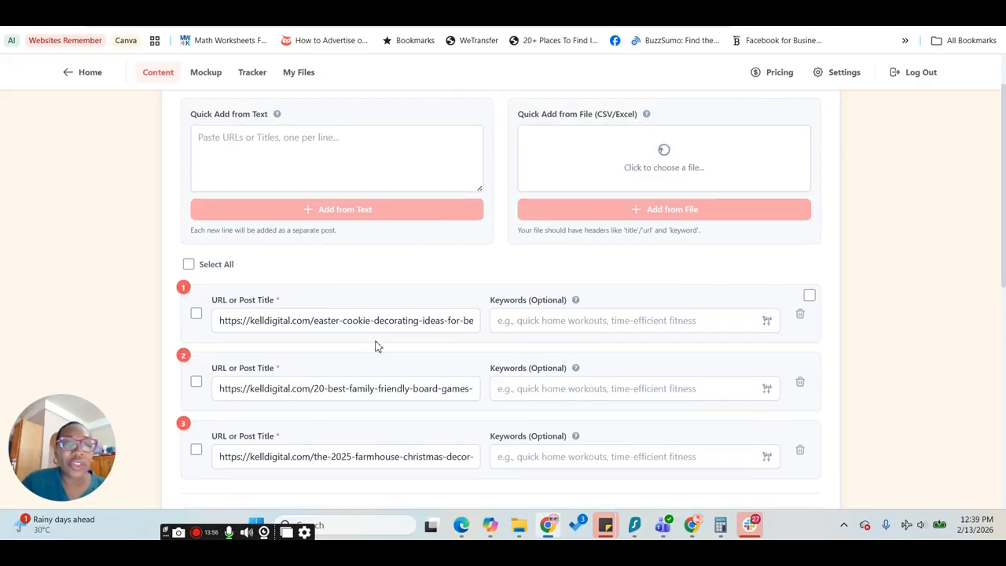
{"action": "scroll", "coordinate": [378, 343], "scroll_direction": "up", "scroll_amount": 1}
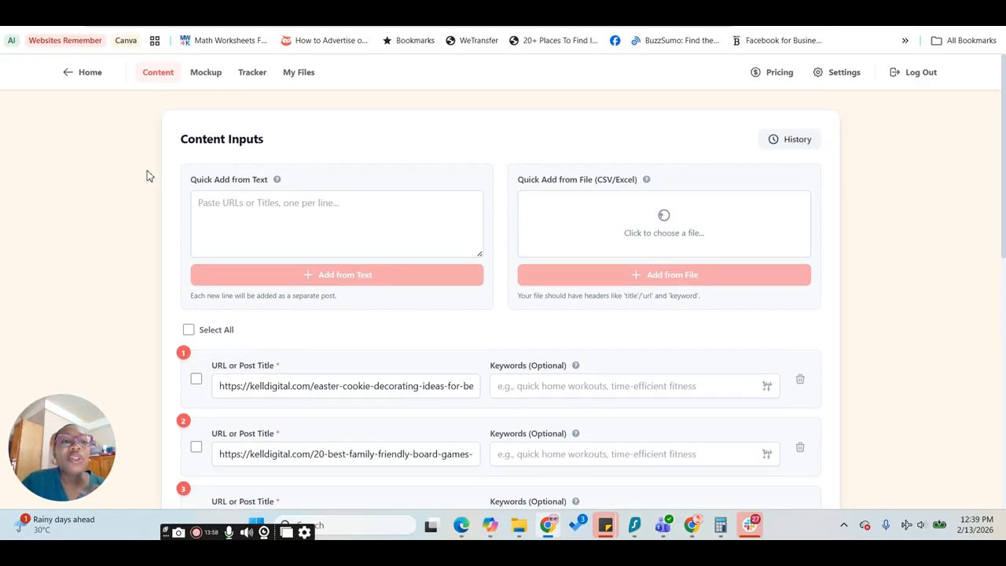
- Open My Files from the home page and look through the saved pin images and folders
{"action": "left_click", "coordinate": [88, 73]}
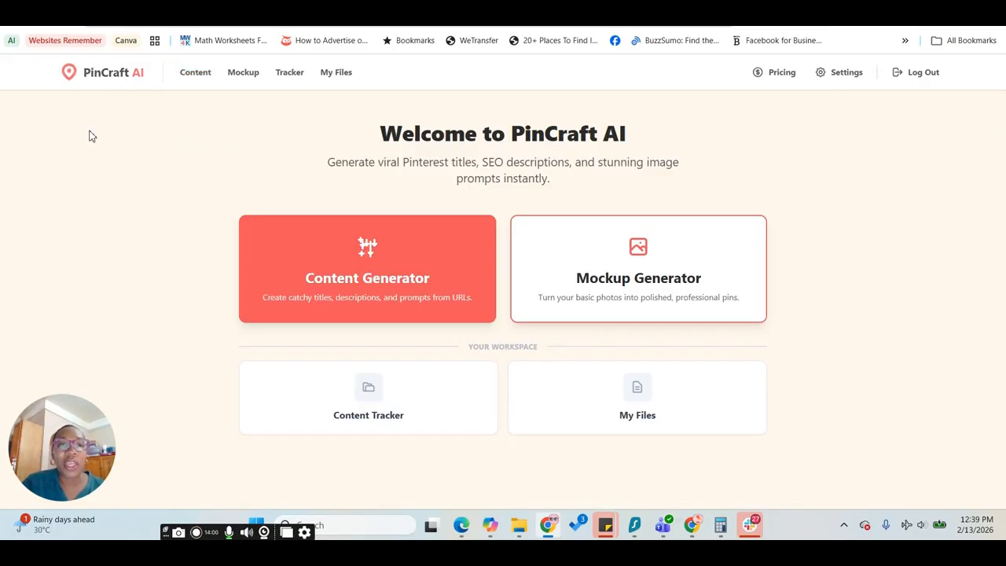
{"action": "left_click", "coordinate": [653, 401]}
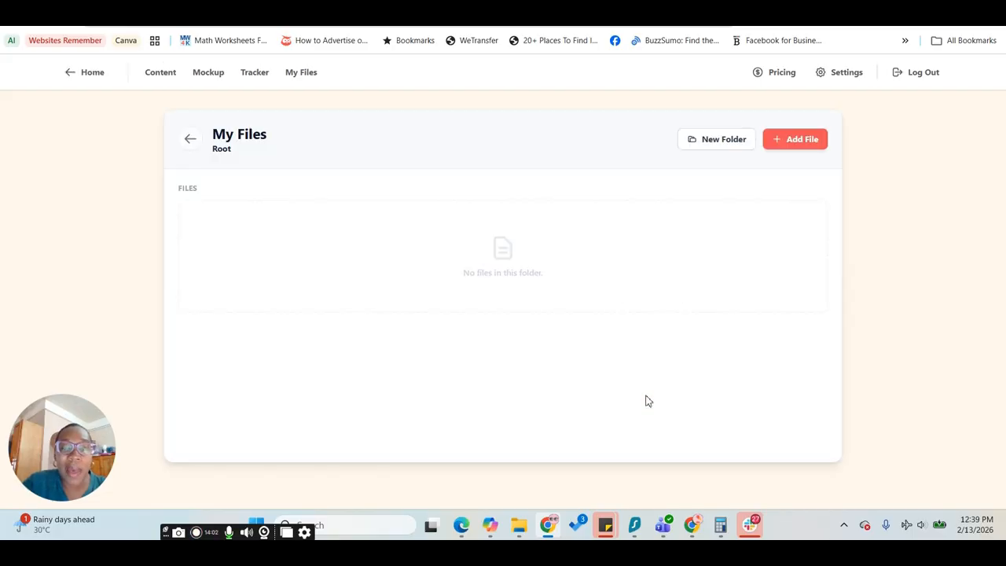
{"action": "scroll", "coordinate": [307, 294], "scroll_direction": "down", "scroll_amount": 2}
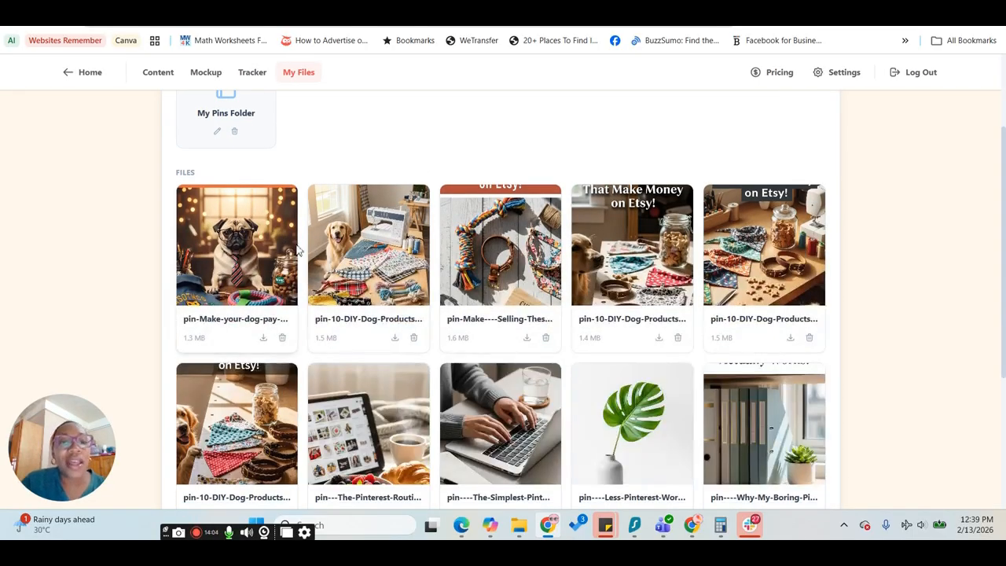
{"action": "scroll", "coordinate": [440, 315], "scroll_direction": "down", "scroll_amount": 3}
{"action": "scroll", "coordinate": [535, 321], "scroll_direction": "up", "scroll_amount": 5}
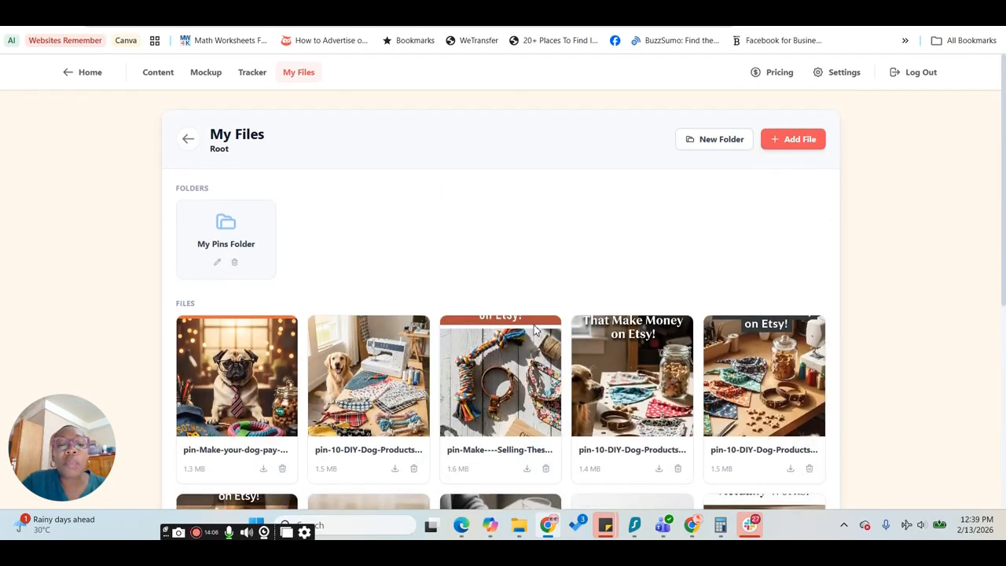
{"action": "scroll", "coordinate": [536, 329], "scroll_direction": "down", "scroll_amount": 1}
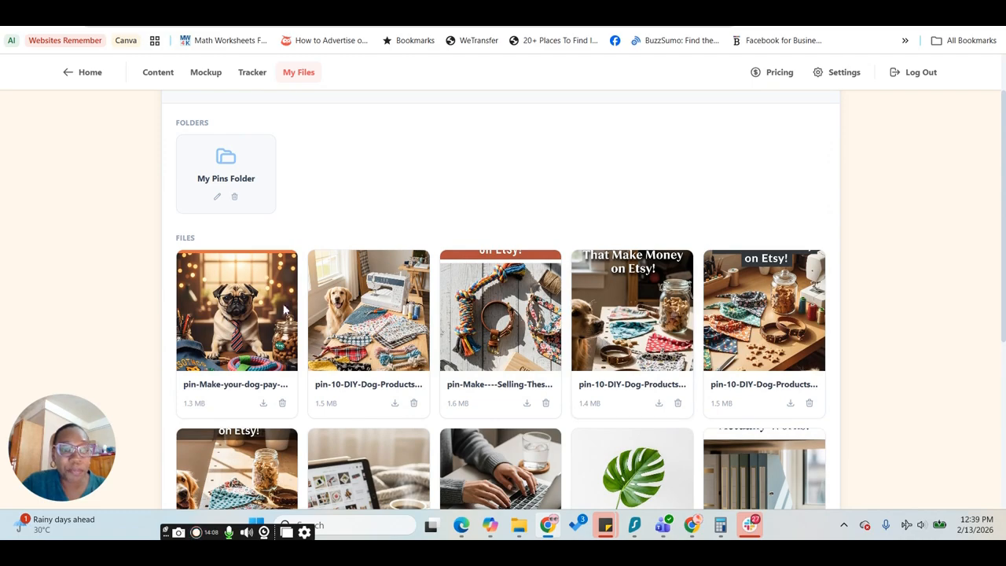
{"action": "scroll", "coordinate": [349, 281], "scroll_direction": "down", "scroll_amount": 1}
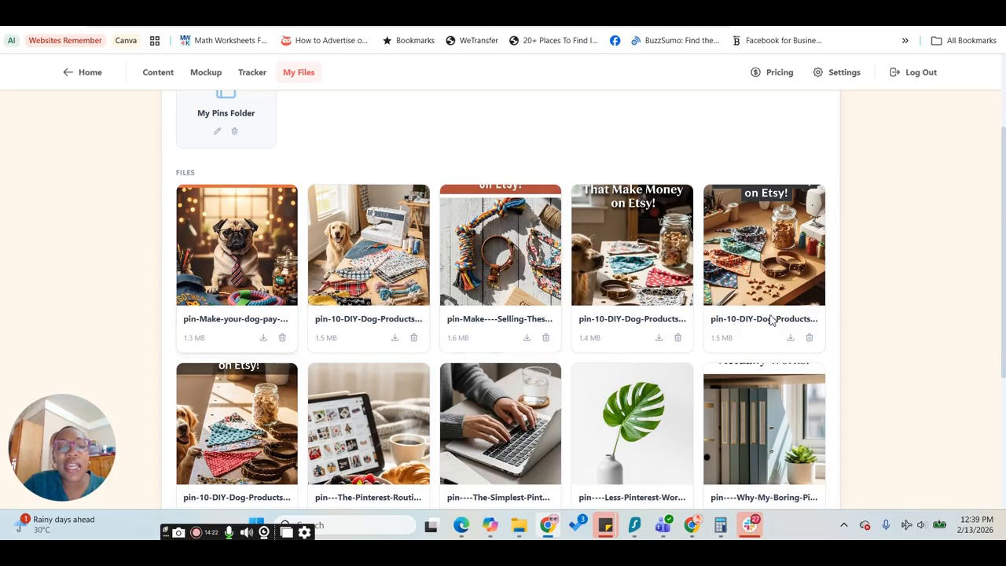
{"action": "scroll", "coordinate": [507, 318], "scroll_direction": "down", "scroll_amount": 3}
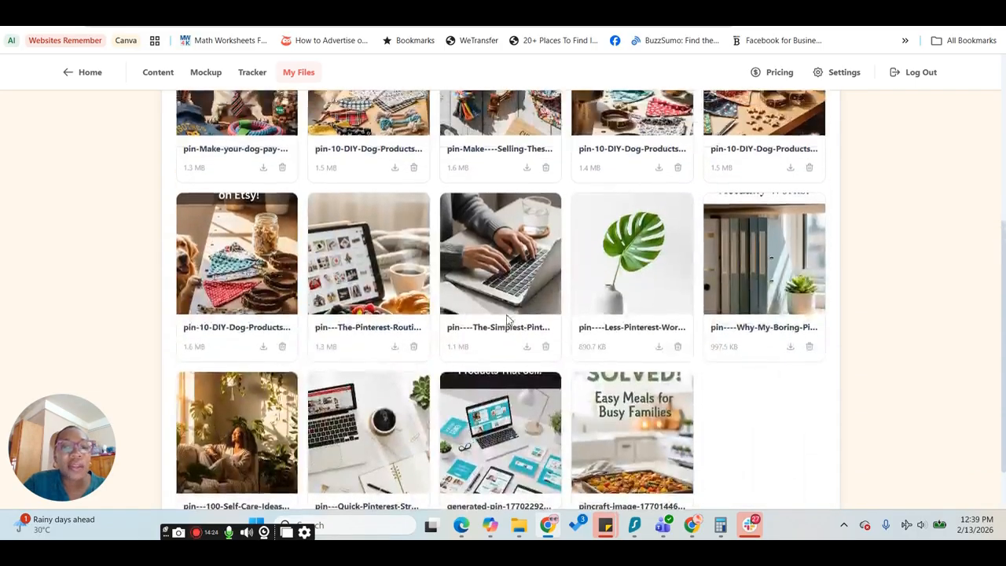
{"action": "scroll", "coordinate": [507, 318], "scroll_direction": "up", "scroll_amount": 5}
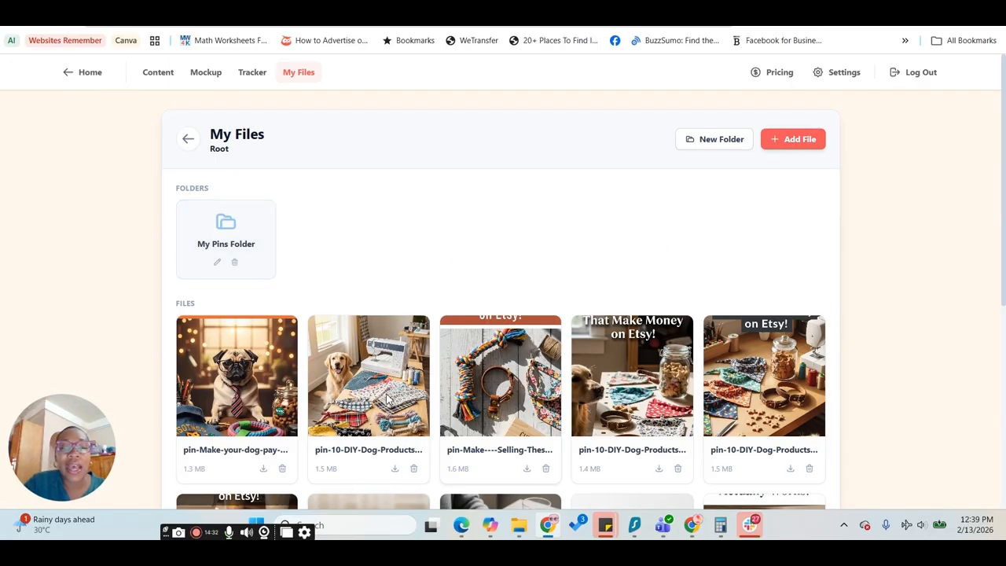
{"action": "scroll", "coordinate": [390, 403], "scroll_direction": "down", "scroll_amount": 1}
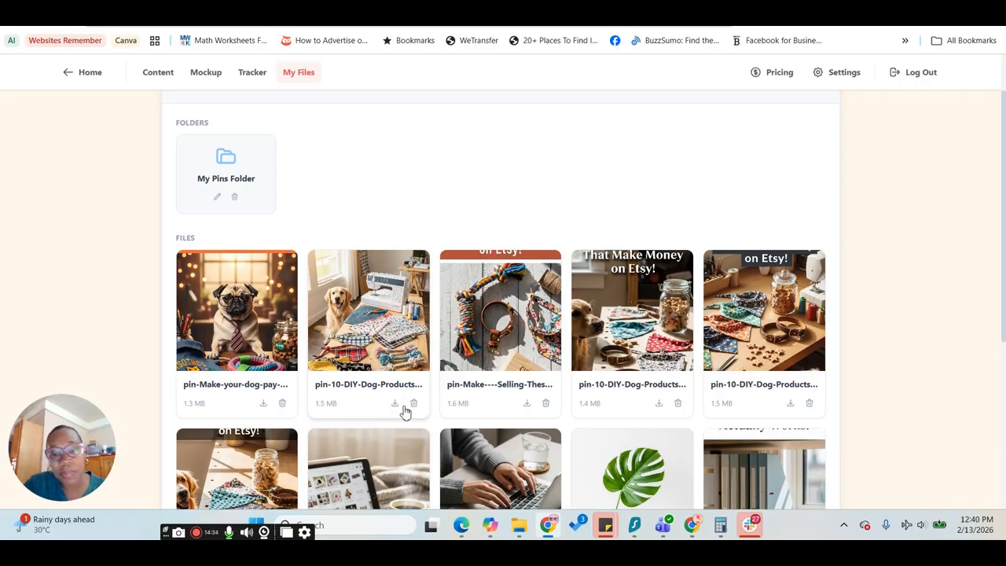
{"action": "scroll", "coordinate": [423, 413], "scroll_direction": "down", "scroll_amount": 4}
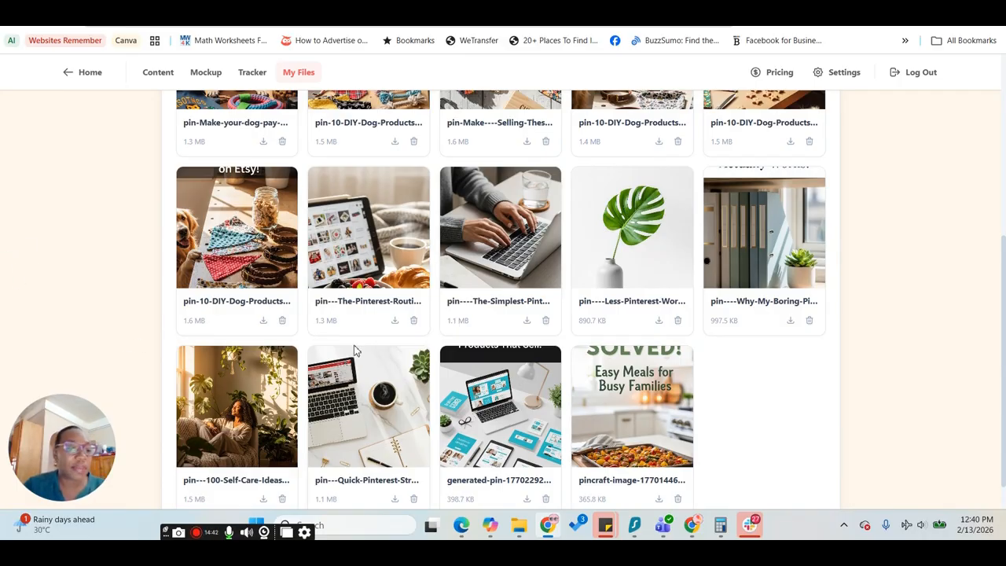
{"action": "scroll", "coordinate": [343, 376], "scroll_direction": "down", "scroll_amount": 1}
{"action": "scroll", "coordinate": [611, 306], "scroll_direction": "up", "scroll_amount": 6}
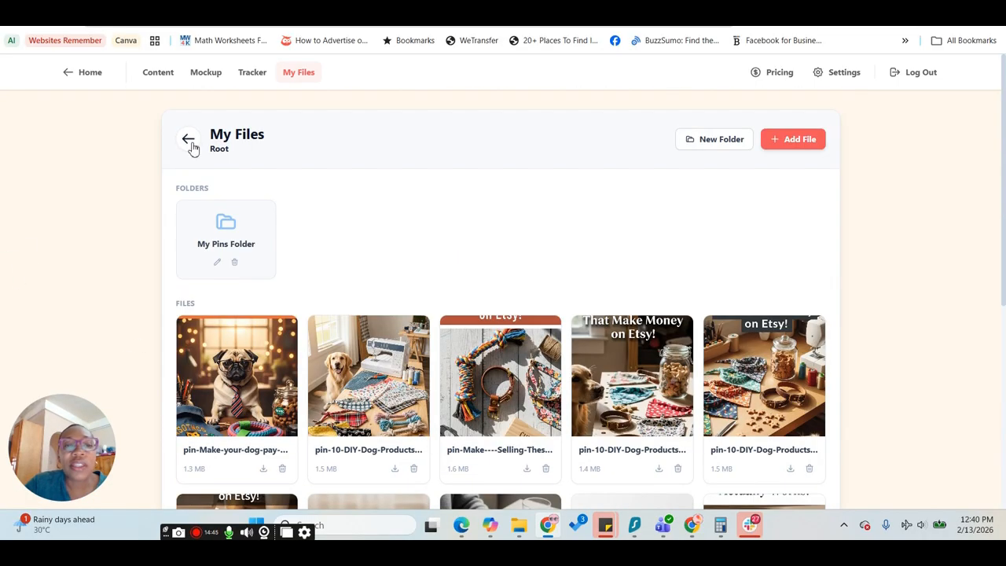
- Open the Mockup Generator from the home page and upload the children-with-fireworks coloring page as the product image
{"action": "left_click", "coordinate": [189, 142]}
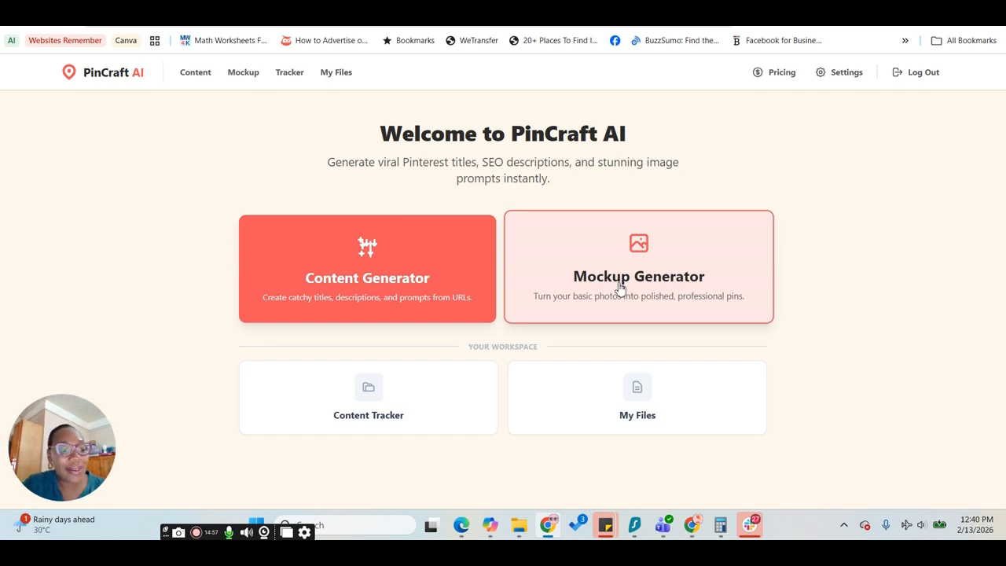
{"action": "left_click", "coordinate": [620, 288]}
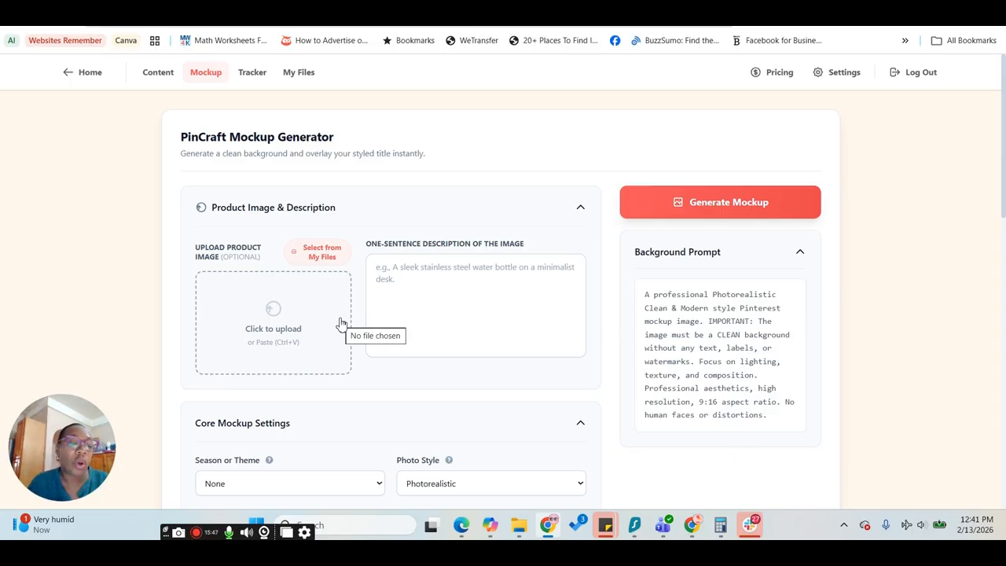
{"action": "left_click", "coordinate": [276, 317]}
{"action": "double_click", "coordinate": [339, 375]}
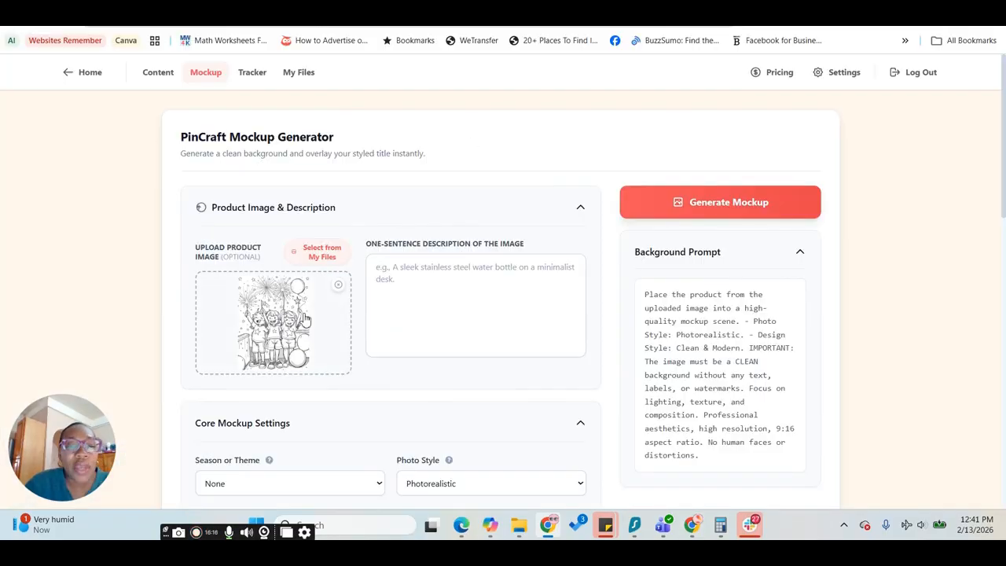
- Enter "Coloring page" as the one-sentence description of the product image
{"action": "left_click", "coordinate": [384, 278]}
{"action": "type", "text": "Co"}
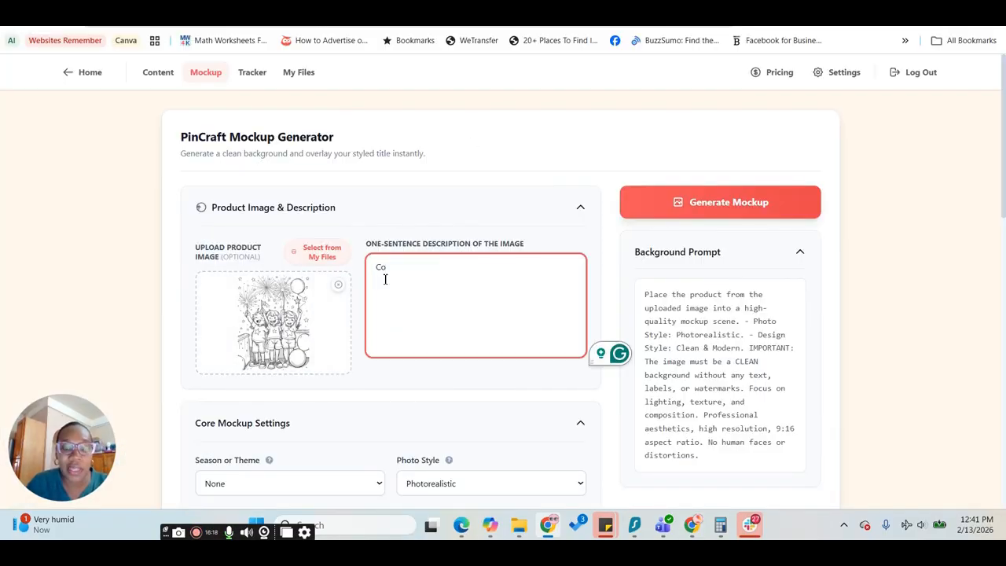
{"action": "type", "text": "loring"}
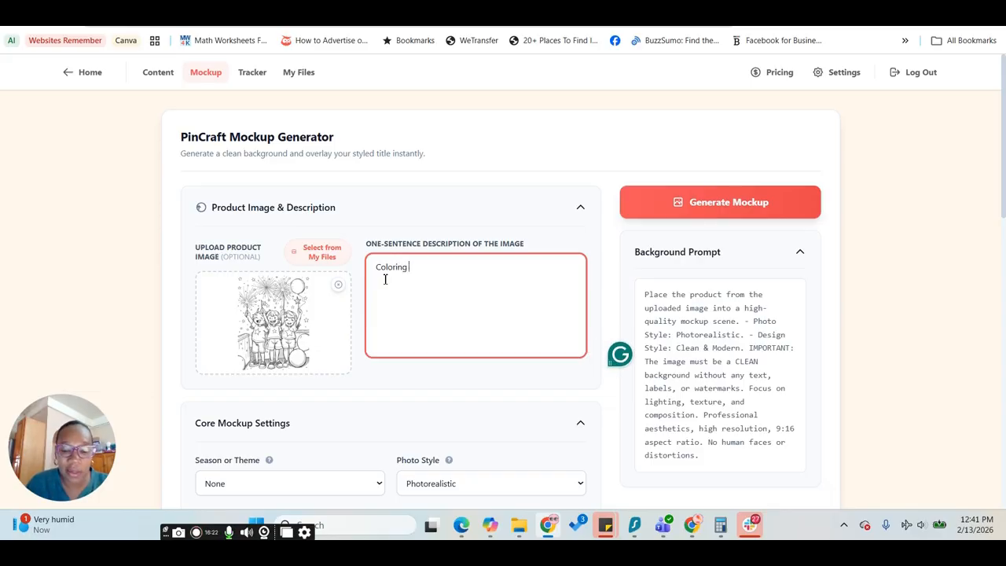
{"action": "type", "text": " page"}
- Set the mockup's season or theme to Holiday: Fourth of July
{"action": "scroll", "coordinate": [336, 341], "scroll_direction": "down", "scroll_amount": 2}
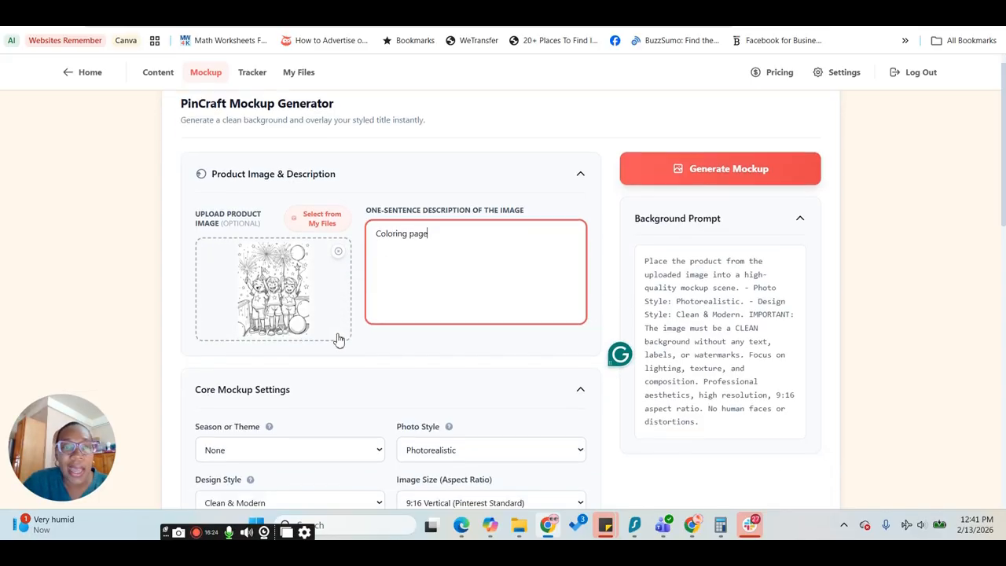
{"action": "left_click", "coordinate": [263, 359]}
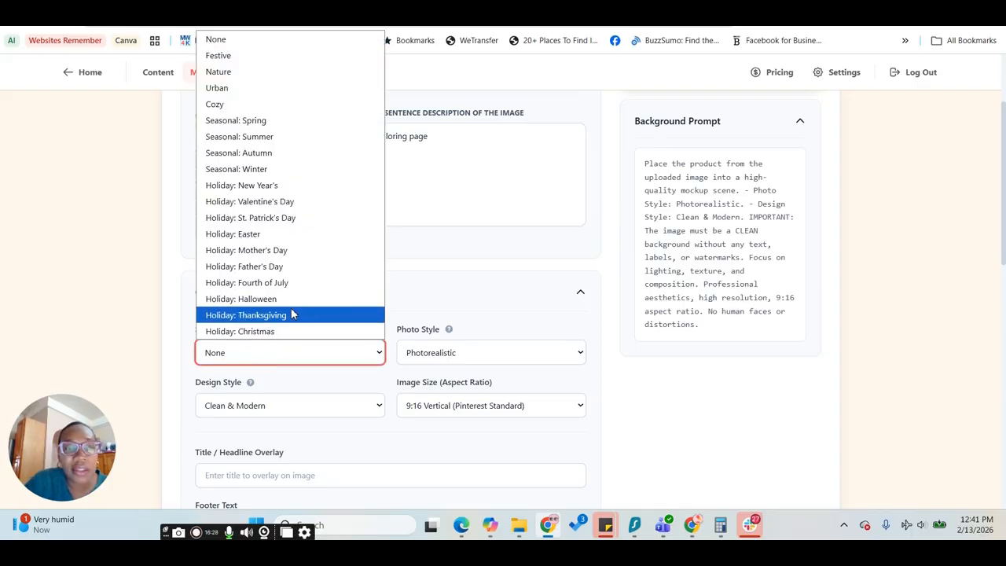
{"action": "left_click", "coordinate": [289, 283]}
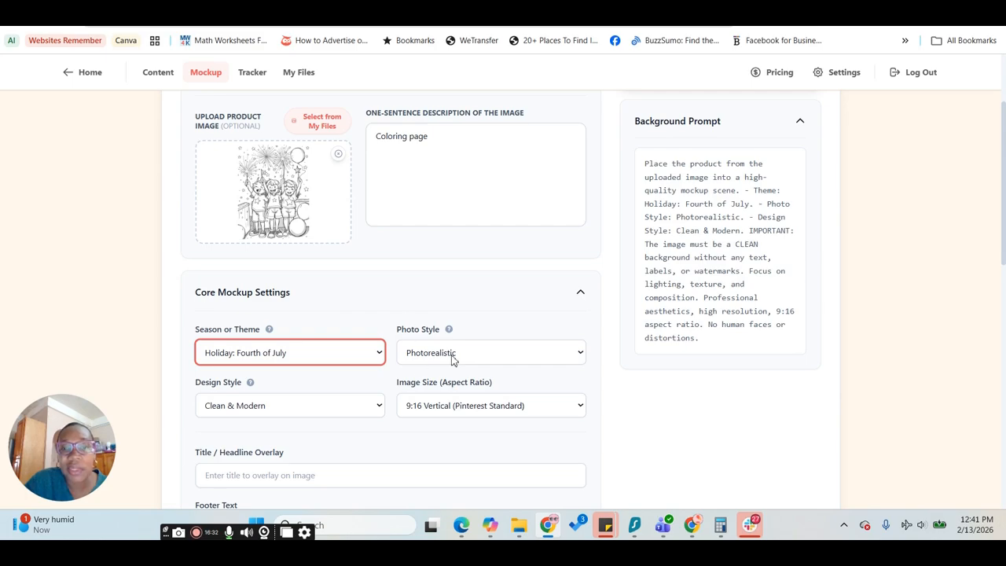
- Check the mockup's style and size options, keeping Photorealistic photo style, 9:16 Vertical (Pinterest Standard) size and Clean & Modern design
{"action": "left_click", "coordinate": [450, 358]}
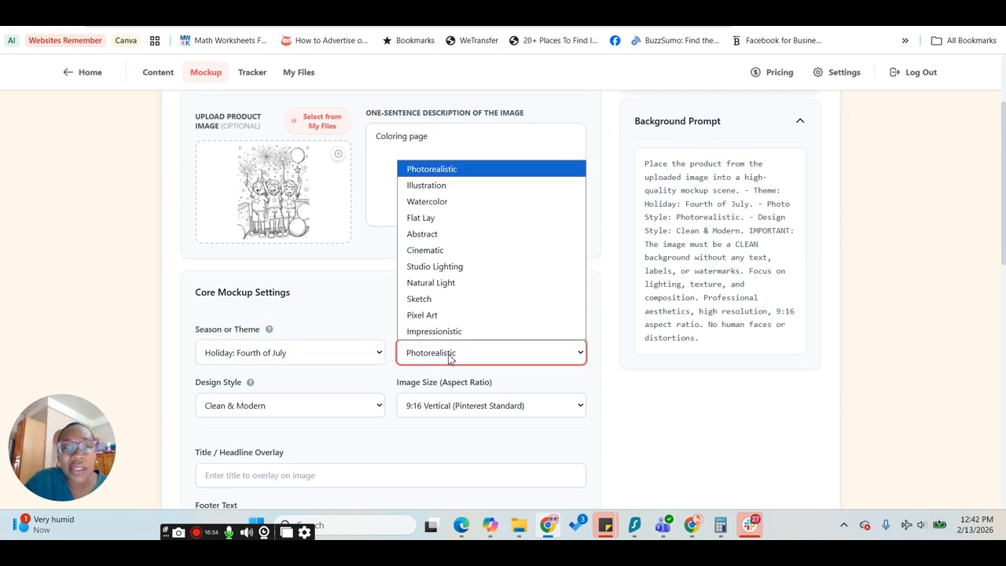
{"action": "left_click", "coordinate": [450, 359]}
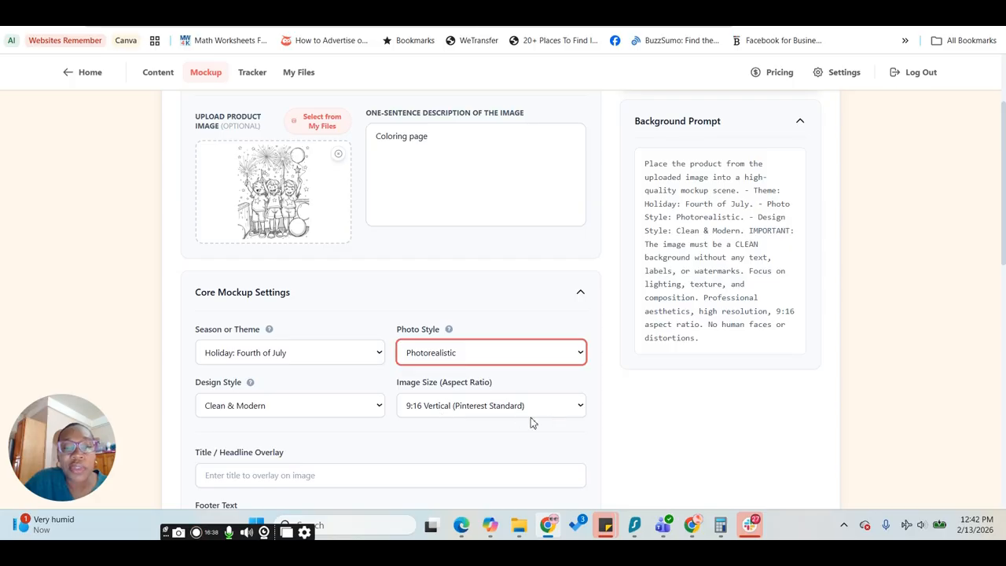
{"action": "left_click", "coordinate": [495, 409]}
{"action": "left_click", "coordinate": [497, 411]}
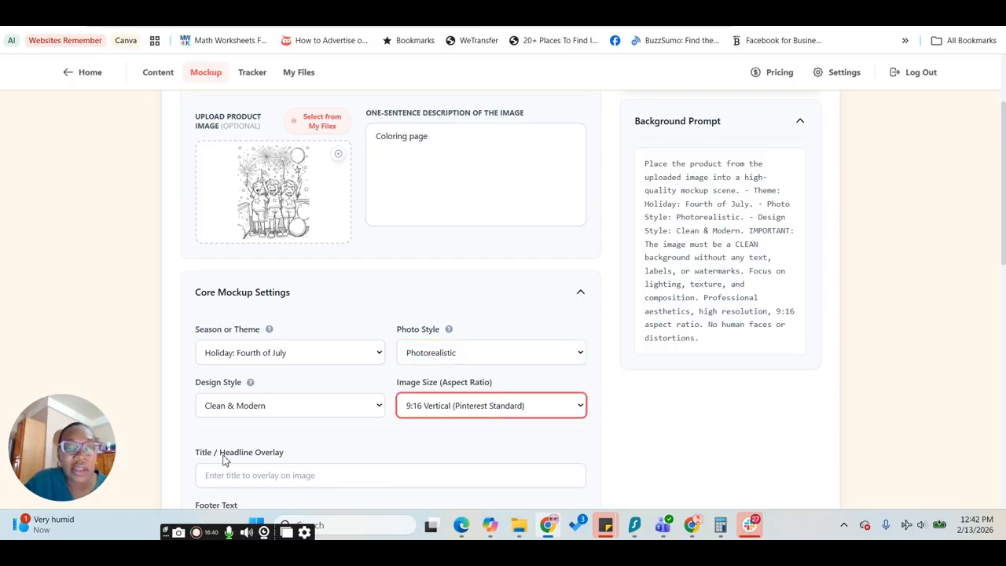
{"action": "left_click", "coordinate": [287, 410]}
{"action": "left_click", "coordinate": [288, 410]}
{"action": "scroll", "coordinate": [363, 387], "scroll_direction": "down", "scroll_amount": 2}
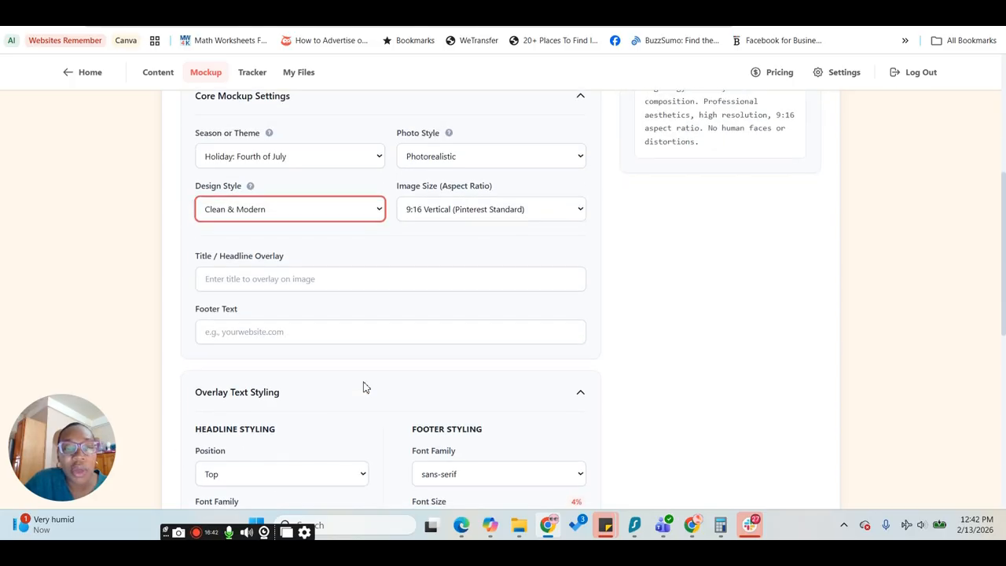
- Set the mockup's headline overlay to "FREE PRINTABLE" and its footer text to "Kelldigital.com"
{"action": "left_click", "coordinate": [266, 281]}
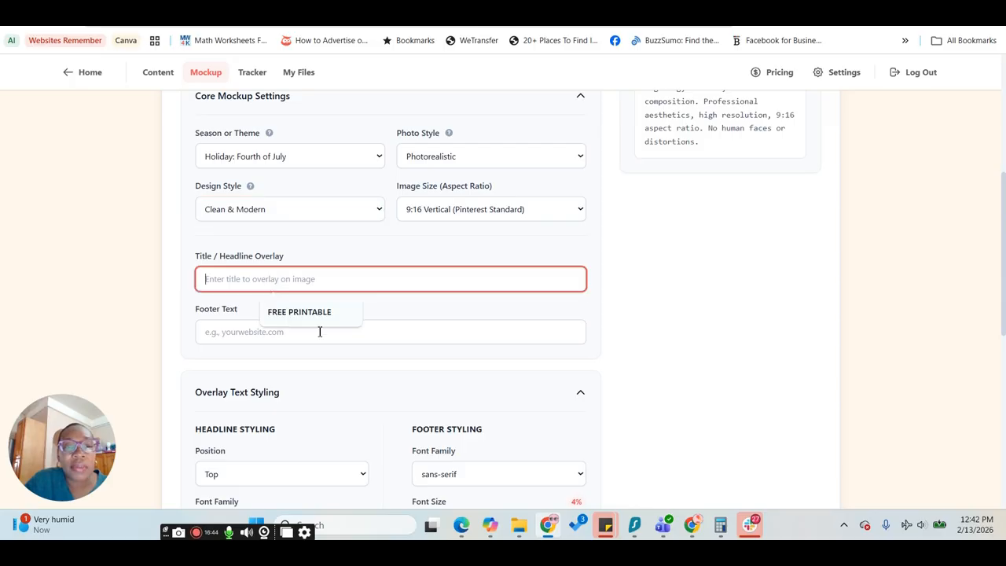
{"action": "left_click", "coordinate": [326, 314]}
{"action": "left_click", "coordinate": [269, 336]}
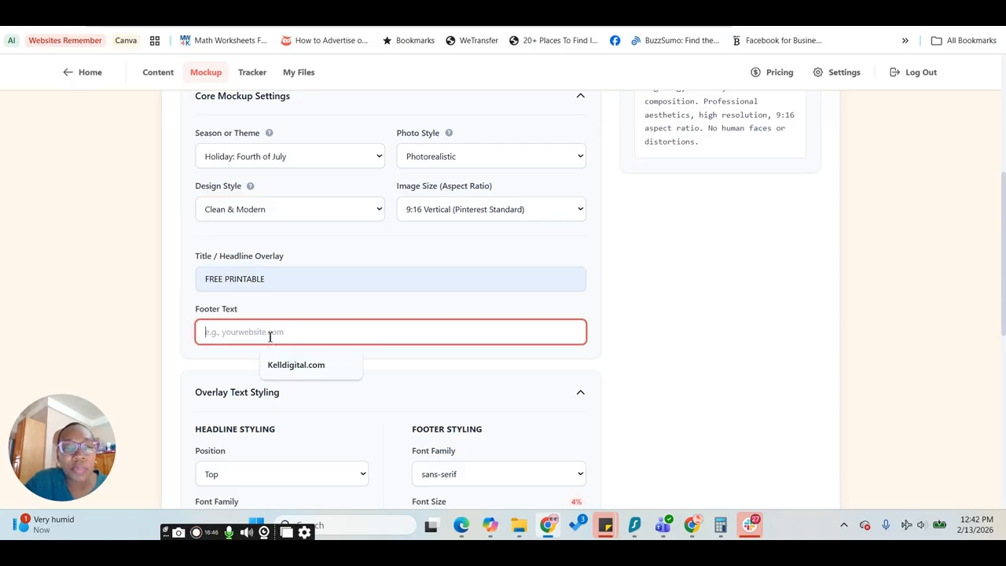
{"action": "left_click", "coordinate": [296, 364]}
- Review the headline and footer overlay styling options, collapsing the Core Mockup Settings and Overlay Text Styling sections
{"action": "scroll", "coordinate": [330, 314], "scroll_direction": "down", "scroll_amount": 4}
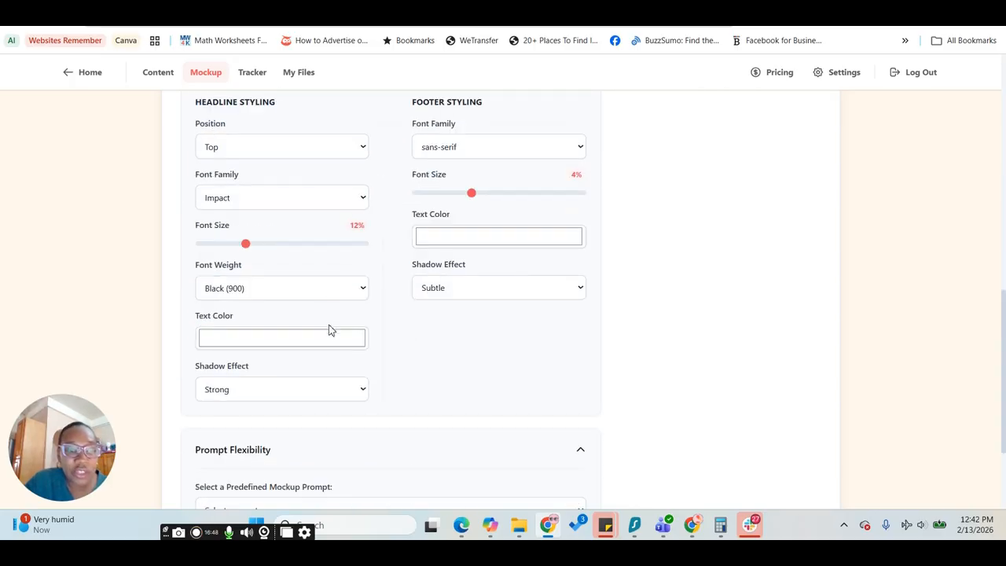
{"action": "scroll", "coordinate": [298, 325], "scroll_direction": "up", "scroll_amount": 2}
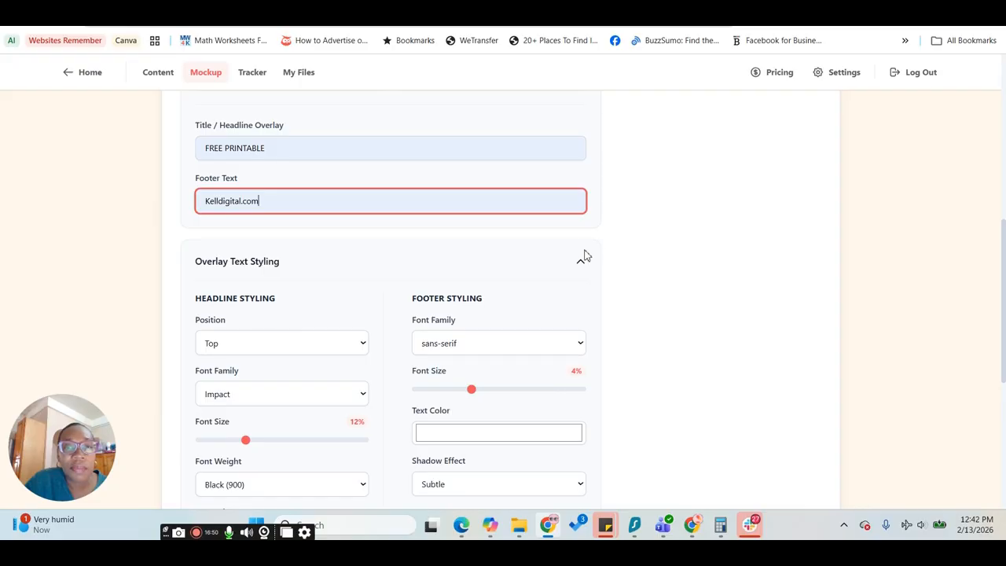
{"action": "scroll", "coordinate": [573, 262], "scroll_direction": "up", "scroll_amount": 2}
{"action": "left_click", "coordinate": [580, 105]}
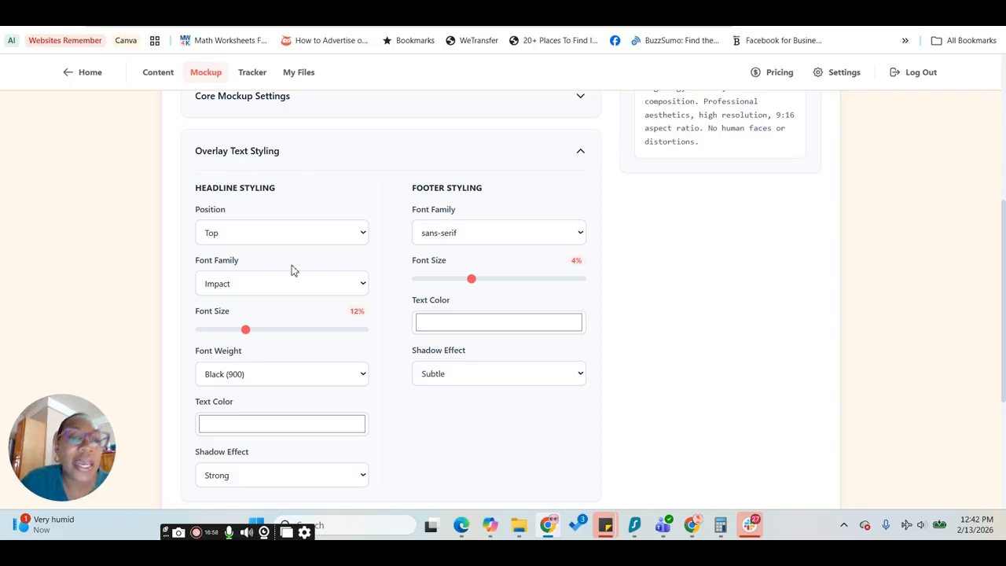
{"action": "scroll", "coordinate": [385, 352], "scroll_direction": "down", "scroll_amount": 1}
{"action": "scroll", "coordinate": [339, 321], "scroll_direction": "up", "scroll_amount": 1}
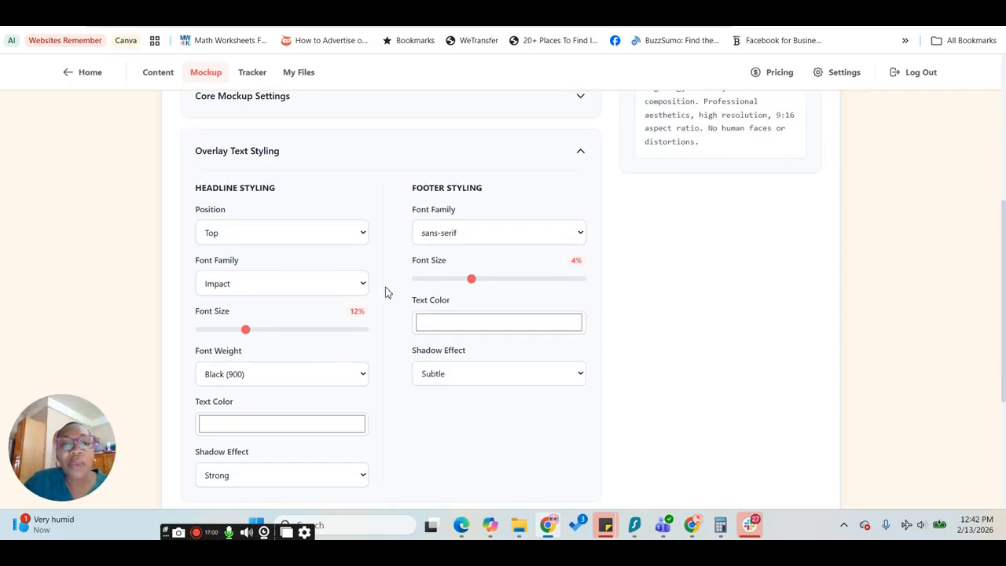
{"action": "left_click", "coordinate": [584, 155]}
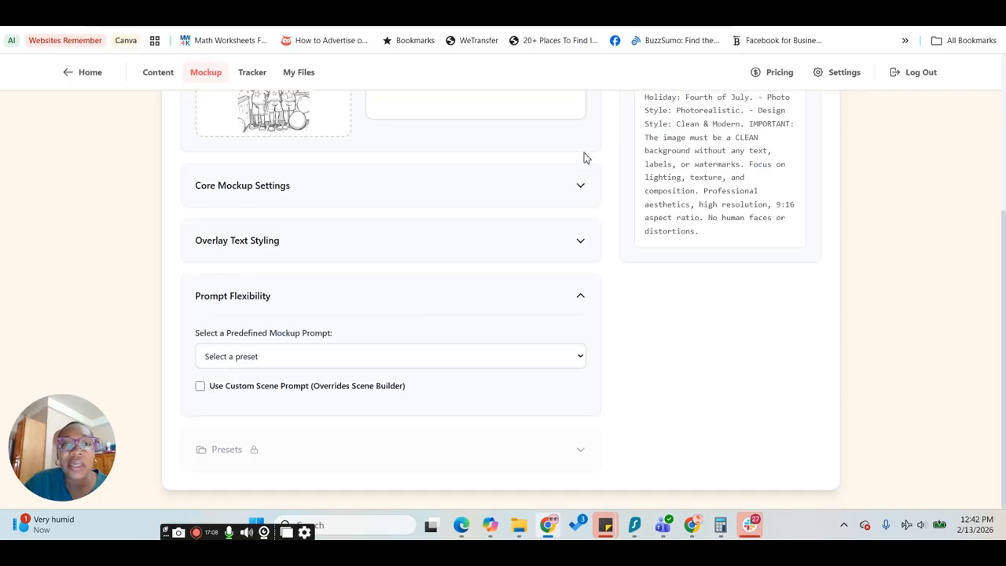
- Look through the predefined mockup prompts under Prompt Flexibility without choosing a preset
{"action": "scroll", "coordinate": [582, 268], "scroll_direction": "up", "scroll_amount": 2}
{"action": "scroll", "coordinate": [584, 348], "scroll_direction": "down", "scroll_amount": 3}
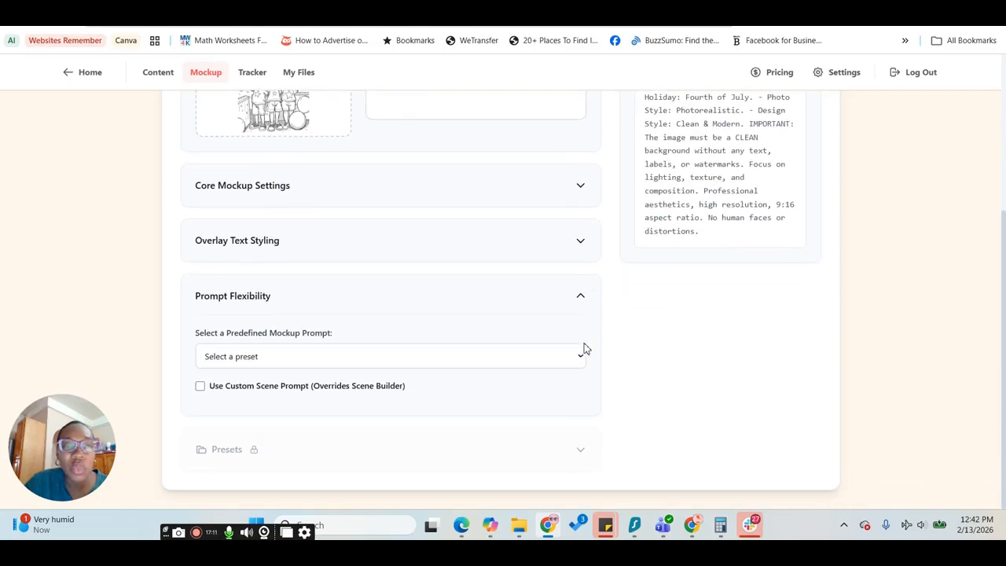
{"action": "left_click", "coordinate": [581, 300]}
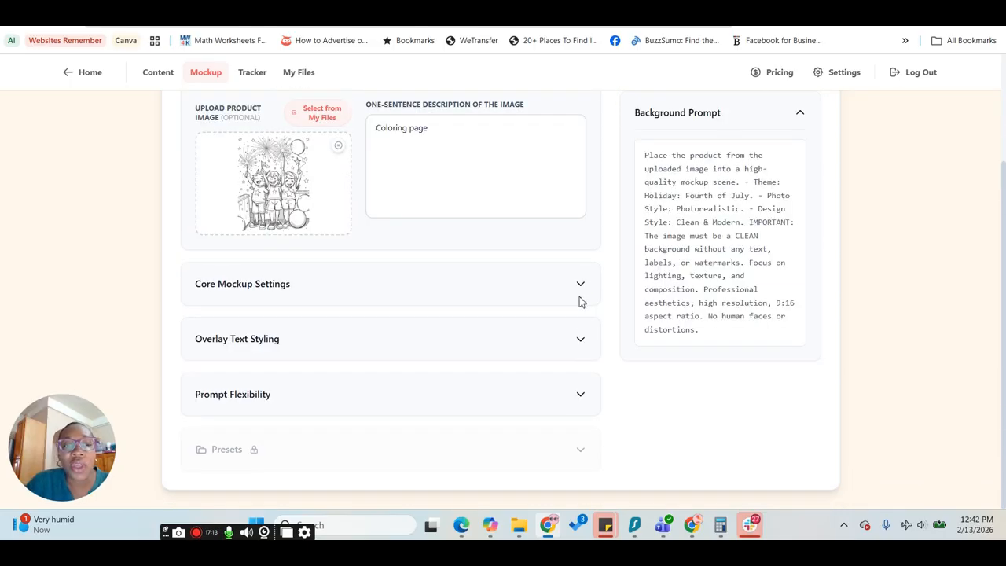
{"action": "left_click", "coordinate": [263, 396]}
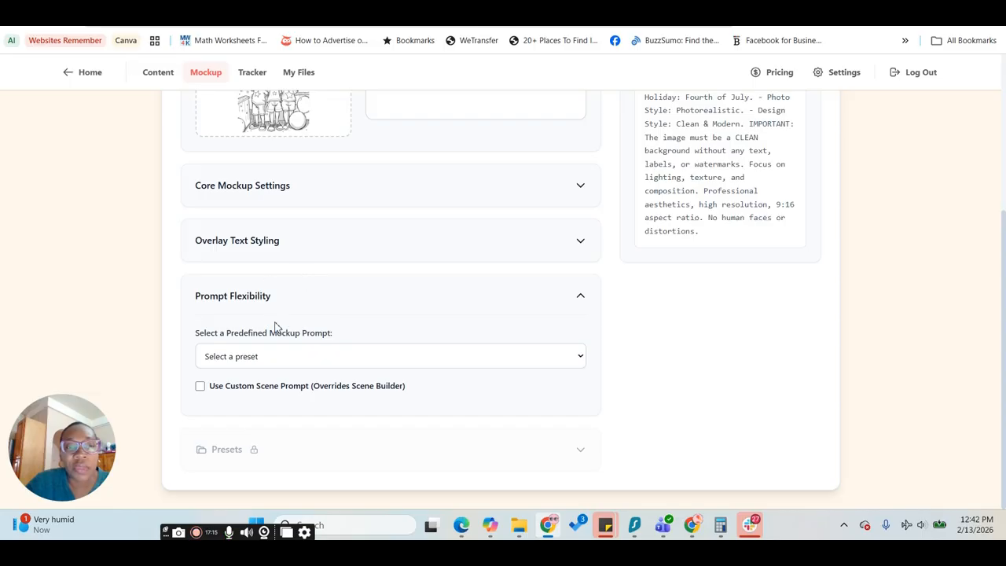
{"action": "left_click", "coordinate": [240, 359]}
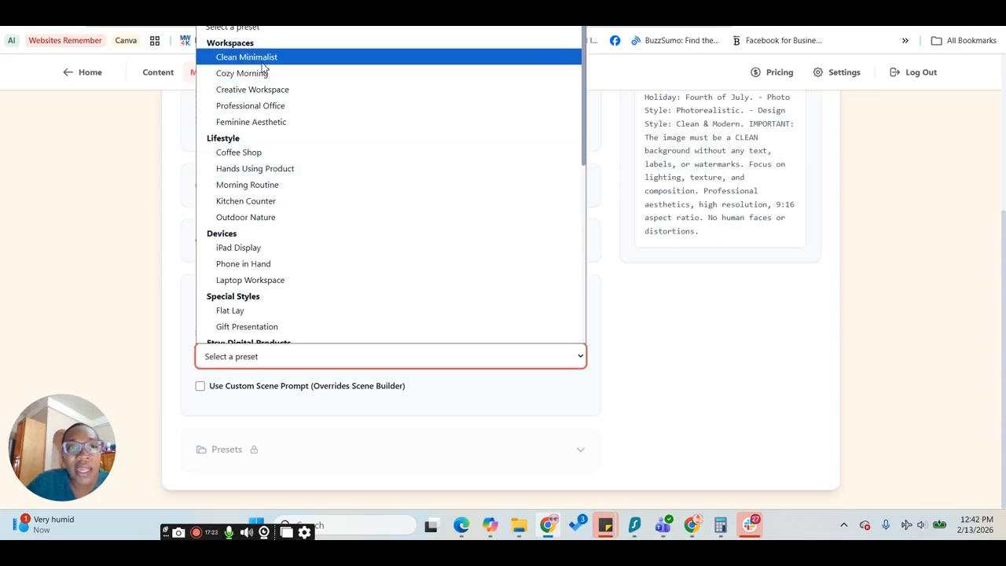
{"action": "left_click", "coordinate": [595, 356]}
- Generate the coloring page mockup and inspect its preview
{"action": "scroll", "coordinate": [379, 378], "scroll_direction": "up", "scroll_amount": 3}
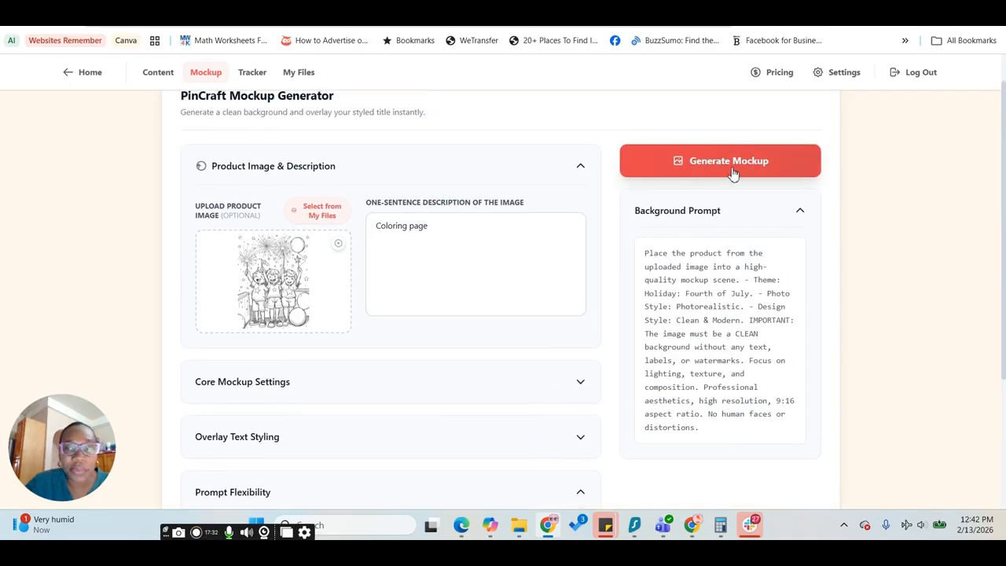
{"action": "left_click", "coordinate": [733, 165]}
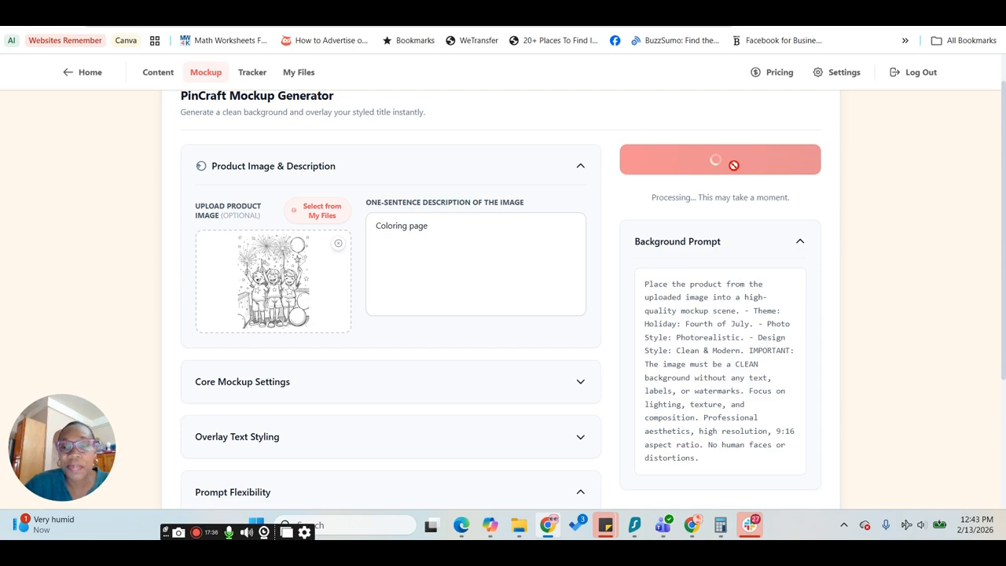
{"action": "scroll", "coordinate": [948, 386], "scroll_direction": "down", "scroll_amount": 3}
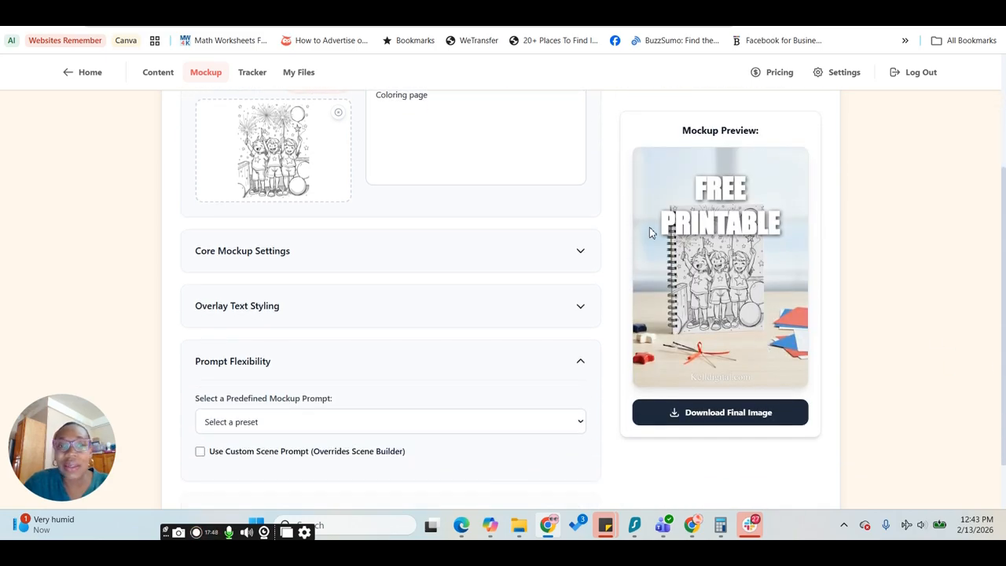
{"action": "scroll", "coordinate": [703, 306], "scroll_direction": "up", "scroll_amount": 3}
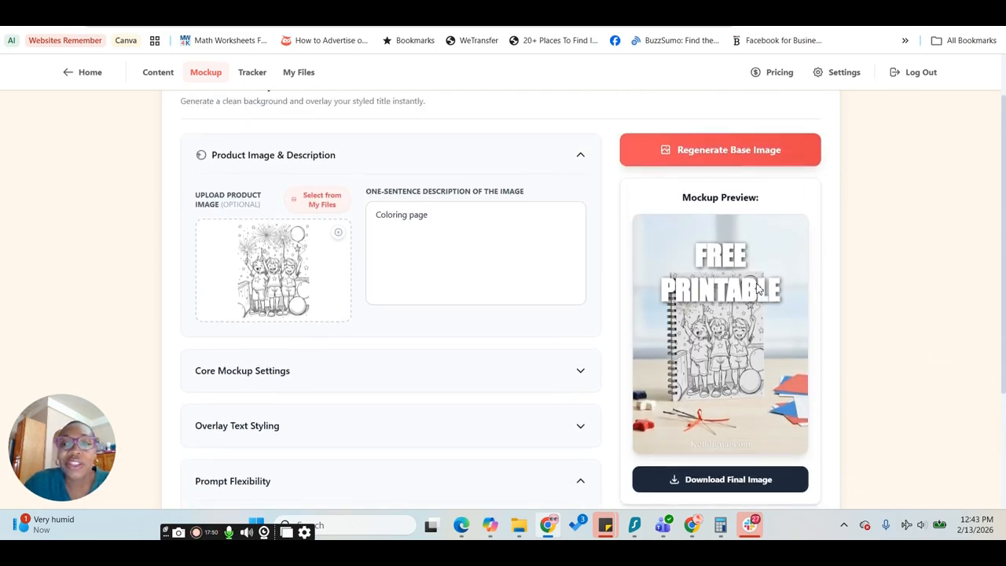
{"action": "scroll", "coordinate": [499, 305], "scroll_direction": "down", "scroll_amount": 2}
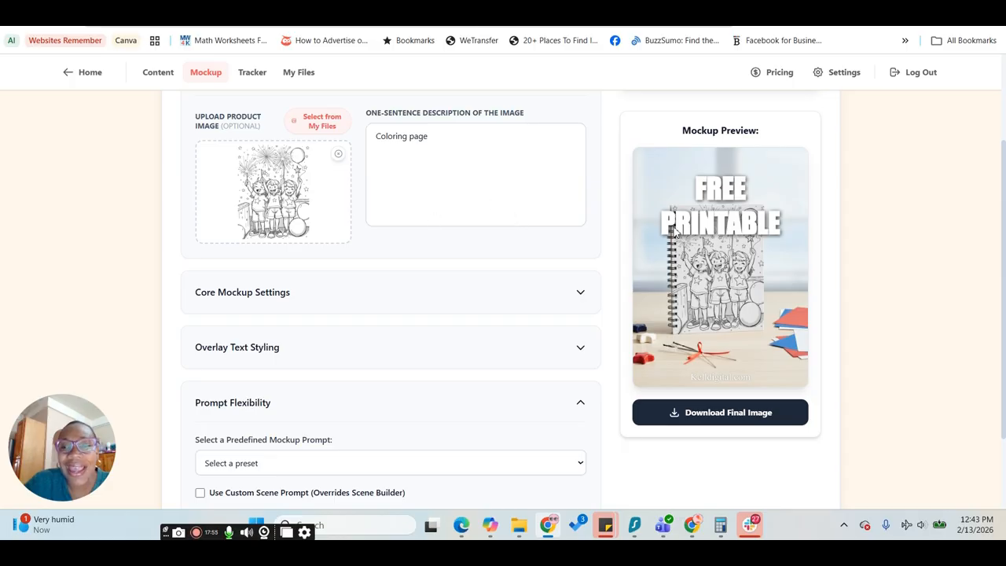
{"action": "scroll", "coordinate": [384, 373], "scroll_direction": "down", "scroll_amount": 1}
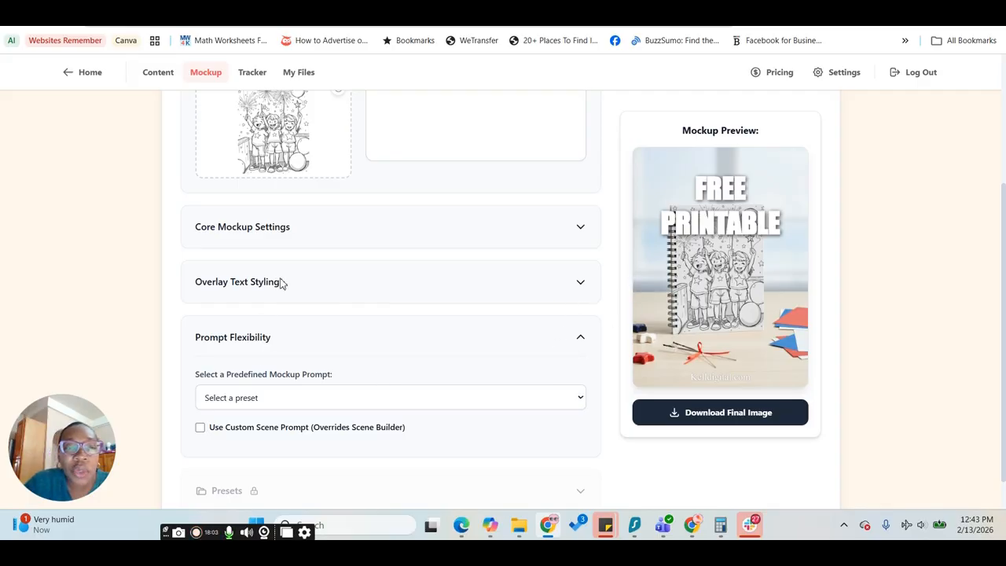
- Expand the Overlay Text Styling section and reduce the headline's font size to 9%
{"action": "left_click", "coordinate": [582, 283]}
{"action": "scroll", "coordinate": [521, 359], "scroll_direction": "down", "scroll_amount": 1}
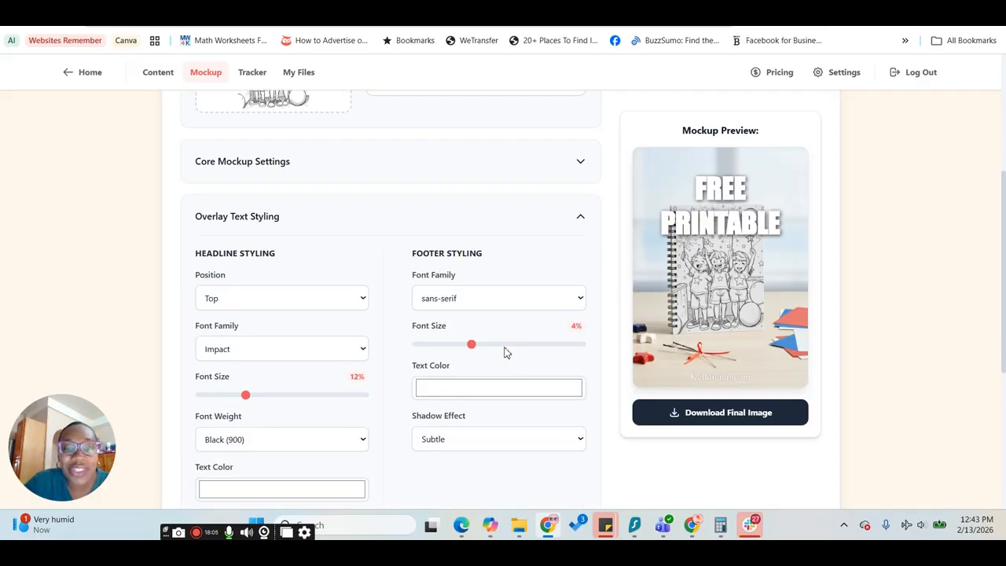
{"action": "left_click_drag", "start_coordinate": [248, 399], "coordinate": [229, 399]}
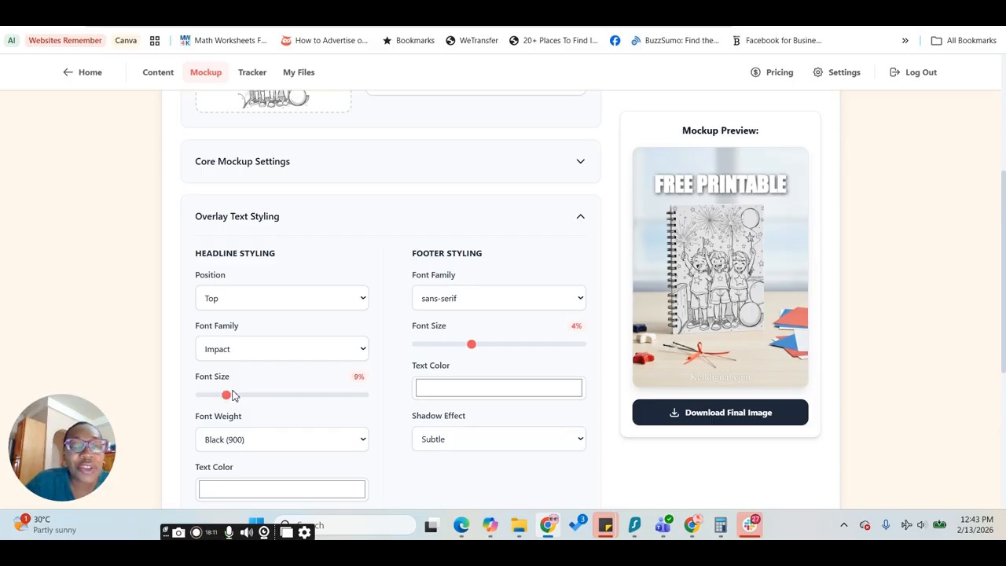
- Try brown and teal for the headline text, settling on bright yellow (RGB 223, 237, 18)
{"action": "left_click", "coordinate": [268, 491]}
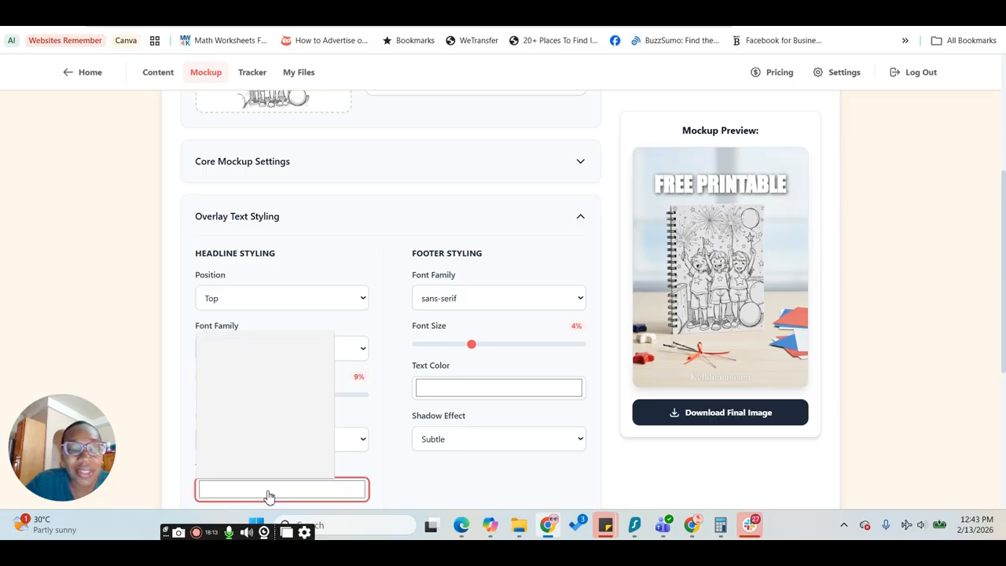
{"action": "left_click_drag", "start_coordinate": [277, 427], "coordinate": [323, 429]}
{"action": "mouse_move", "coordinate": [279, 364]}
{"action": "left_mouse_down"}
{"action": "mouse_move", "coordinate": [304, 347]}
{"action": "mouse_move", "coordinate": [303, 386]}
{"action": "mouse_move", "coordinate": [266, 382]}
{"action": "left_mouse_up"}
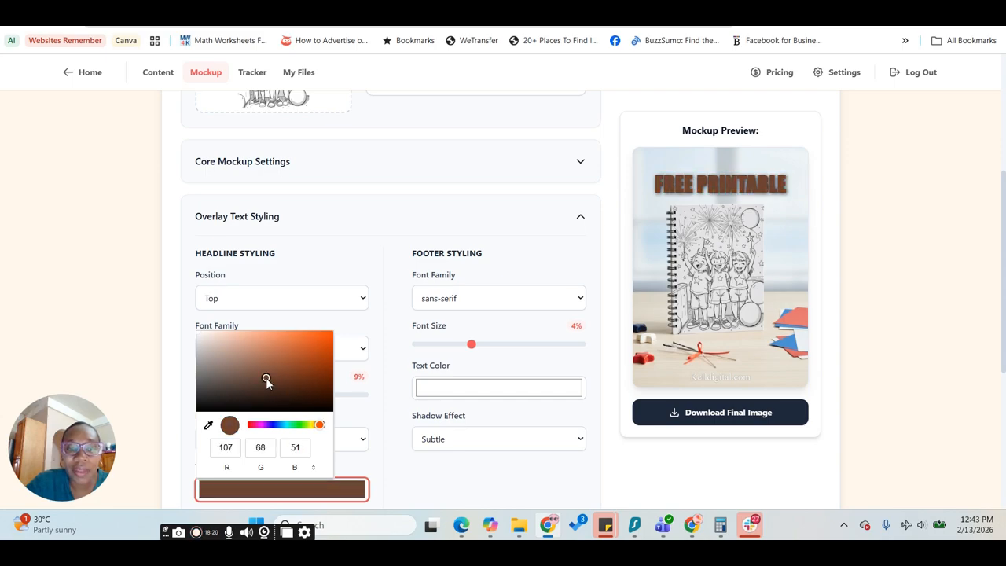
{"action": "left_click", "coordinate": [286, 426]}
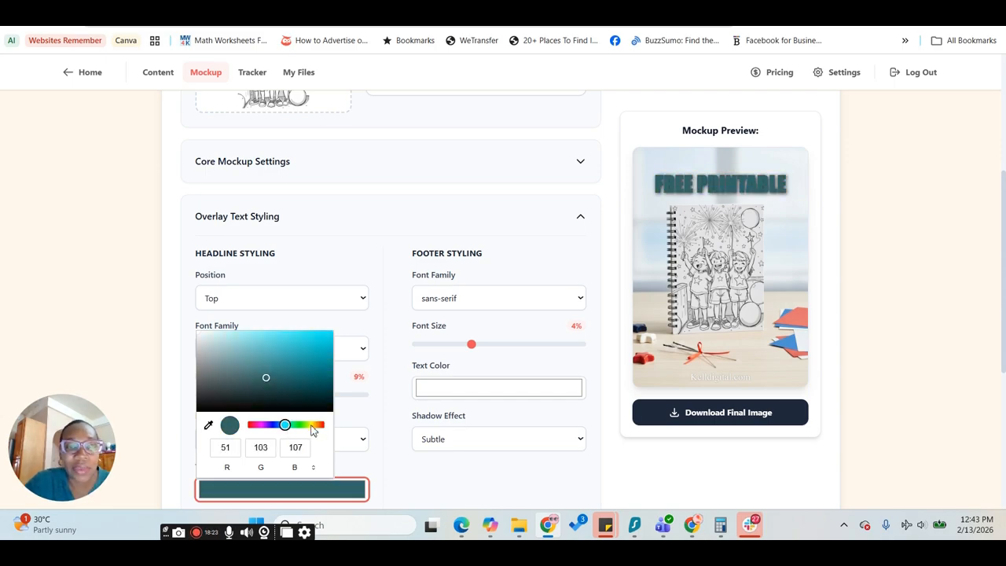
{"action": "left_click", "coordinate": [311, 425]}
{"action": "left_click", "coordinate": [307, 350]}
{"action": "mouse_move", "coordinate": [308, 350]}
{"action": "left_mouse_down"}
{"action": "mouse_move", "coordinate": [285, 346]}
{"action": "mouse_move", "coordinate": [322, 338]}
{"action": "left_mouse_up"}
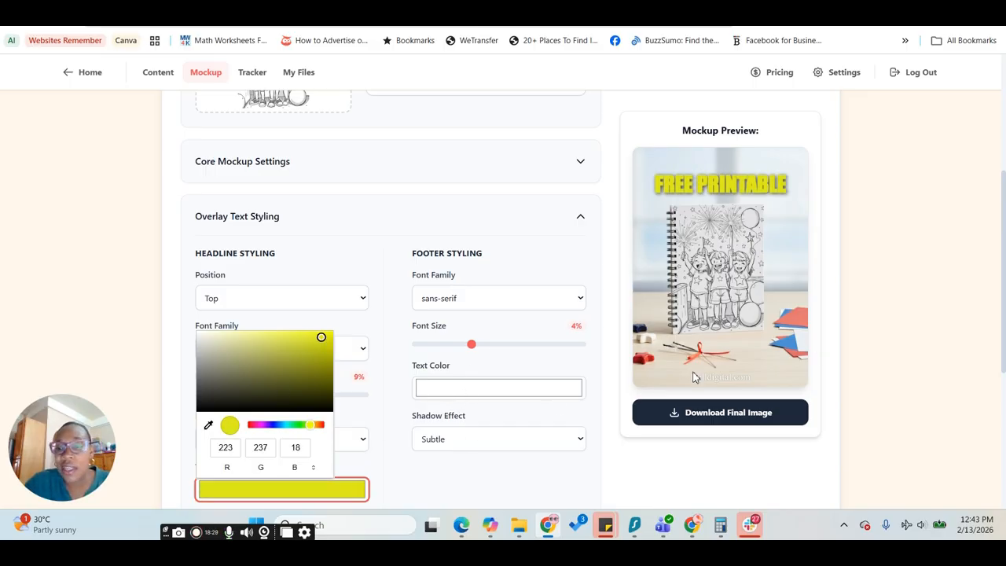
{"action": "left_click", "coordinate": [493, 414]}
- Style the footer text in Arial Black at 5.5% font size, coloured bright red (RGB 251, 24, 24)
{"action": "left_click_drag", "start_coordinate": [471, 344], "coordinate": [498, 344]}
{"action": "left_click", "coordinate": [486, 387]}
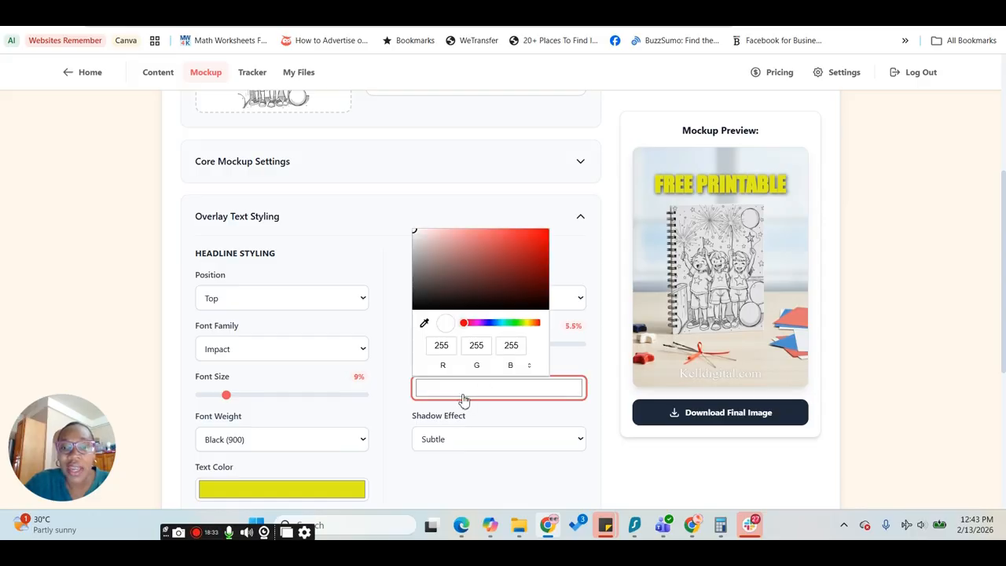
{"action": "left_click_drag", "start_coordinate": [525, 273], "coordinate": [534, 229]}
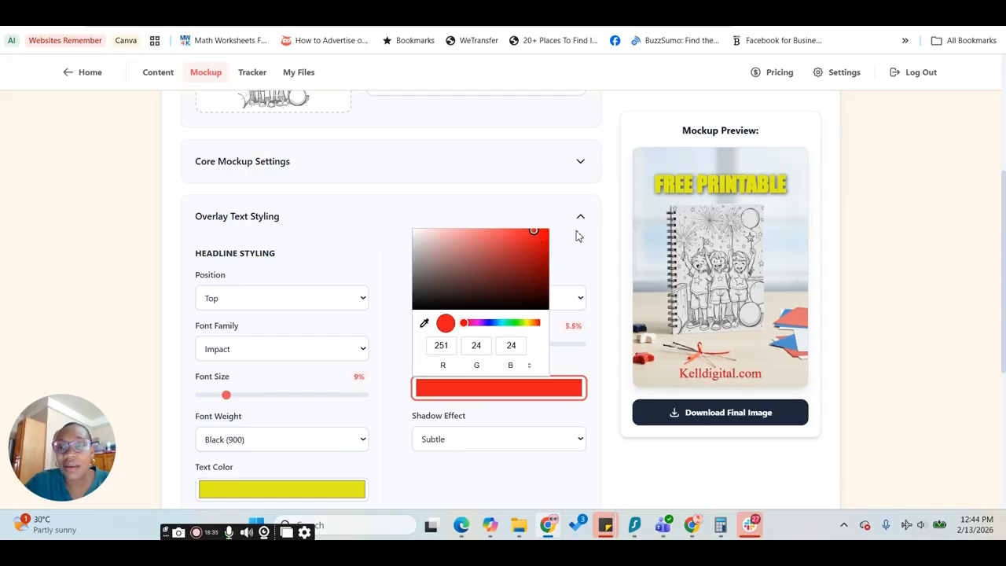
{"action": "left_click", "coordinate": [572, 271]}
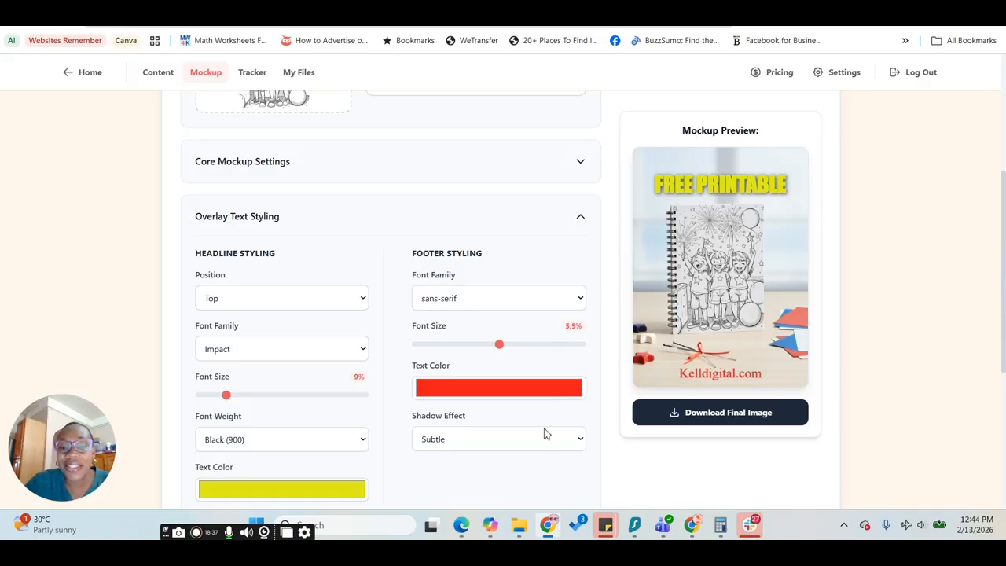
{"action": "left_click", "coordinate": [476, 304]}
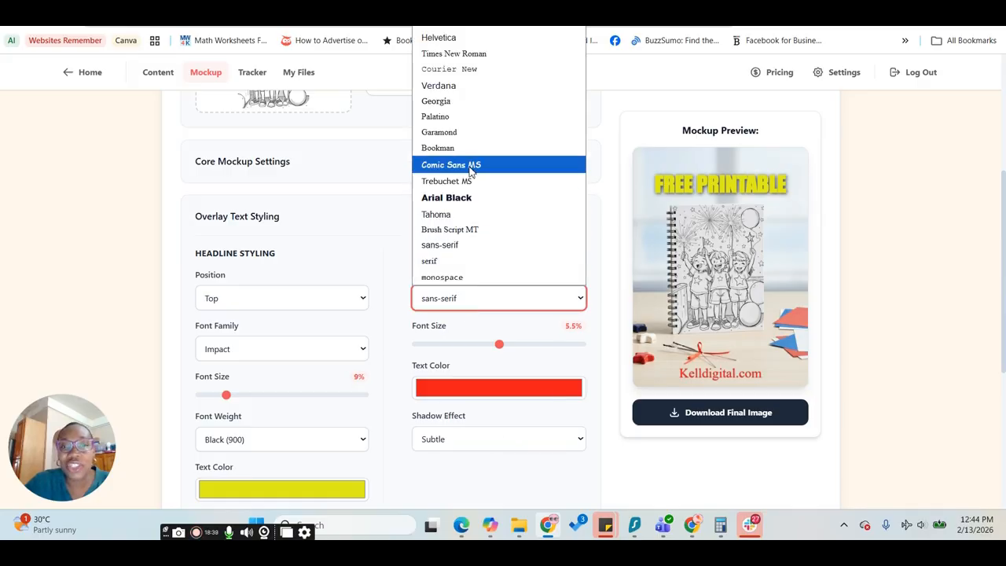
{"action": "left_click", "coordinate": [460, 198]}
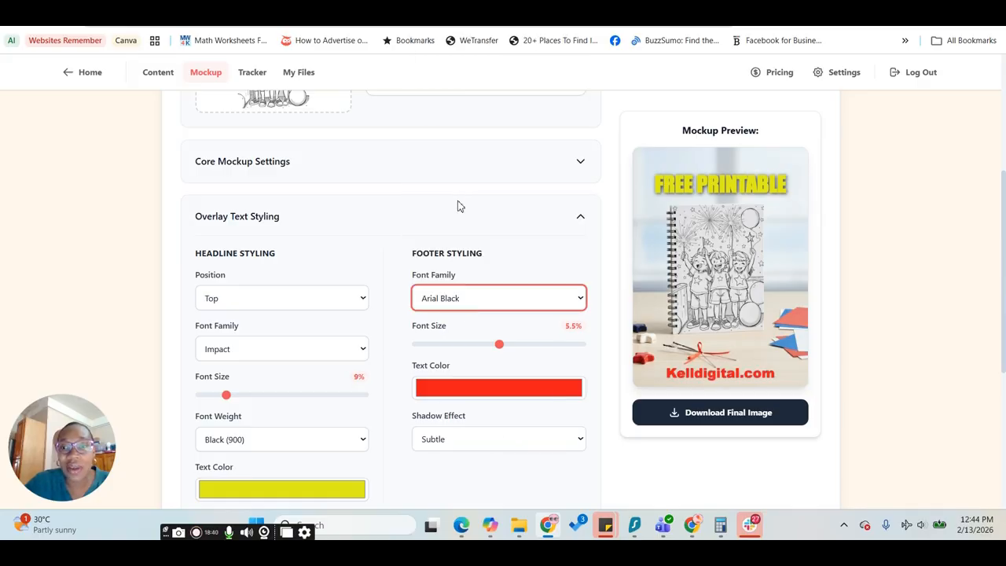
- Check the headline's position options, keeping Top, and review the remaining overlay text settings against the preview
{"action": "left_click", "coordinate": [255, 299]}
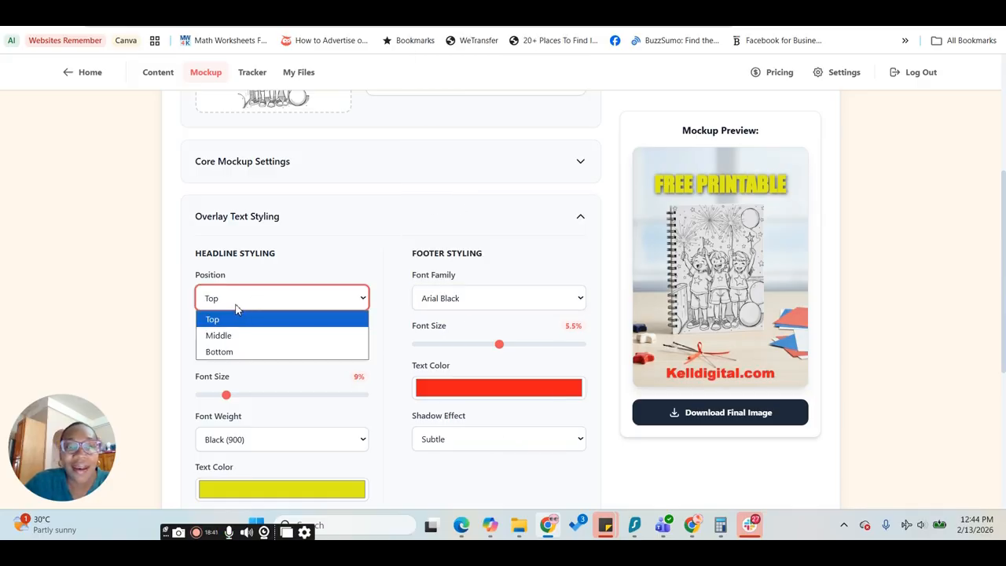
{"action": "left_click", "coordinate": [353, 246]}
{"action": "scroll", "coordinate": [380, 322], "scroll_direction": "down", "scroll_amount": 1}
{"action": "scroll", "coordinate": [378, 318], "scroll_direction": "down", "scroll_amount": 1}
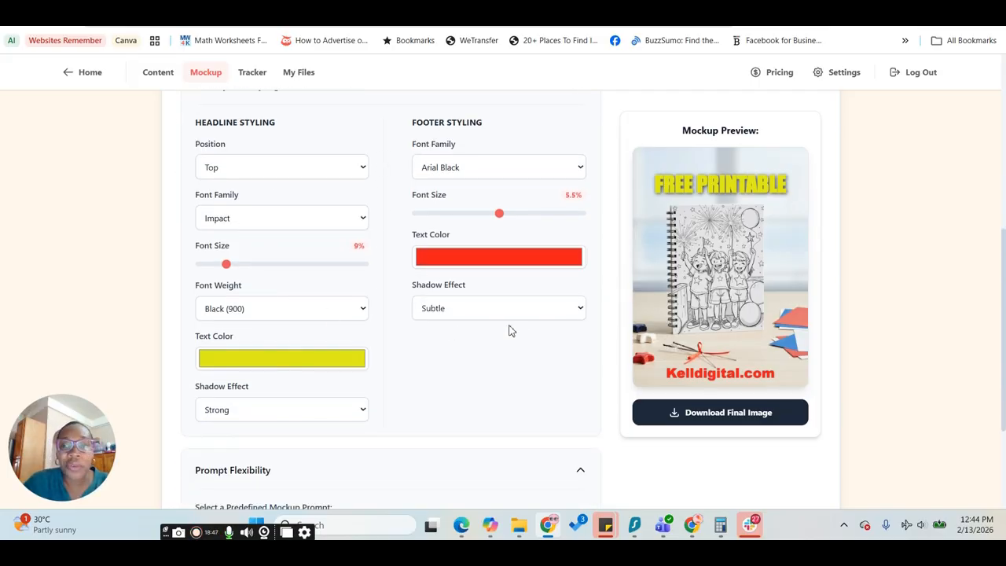
{"action": "scroll", "coordinate": [382, 297], "scroll_direction": "up", "scroll_amount": 1}
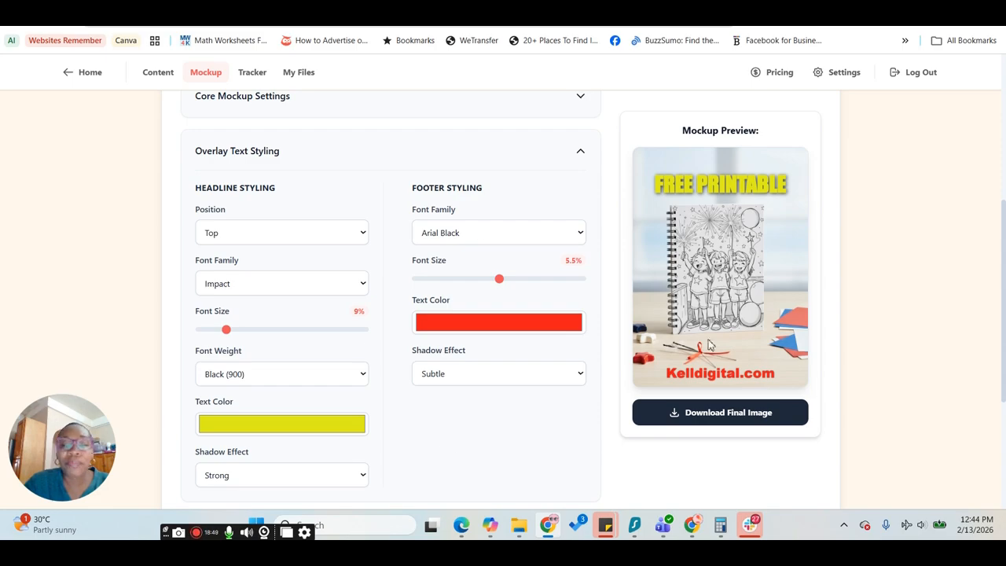
- Choose the Cozy Morning predefined mockup prompt and review its scene description
{"action": "scroll", "coordinate": [343, 343], "scroll_direction": "down", "scroll_amount": 3}
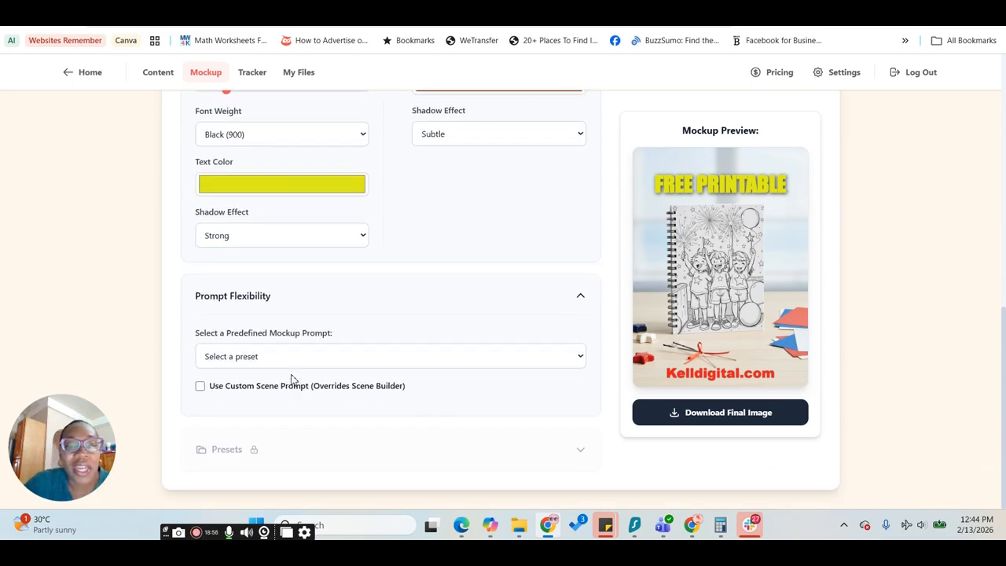
{"action": "left_click", "coordinate": [290, 359]}
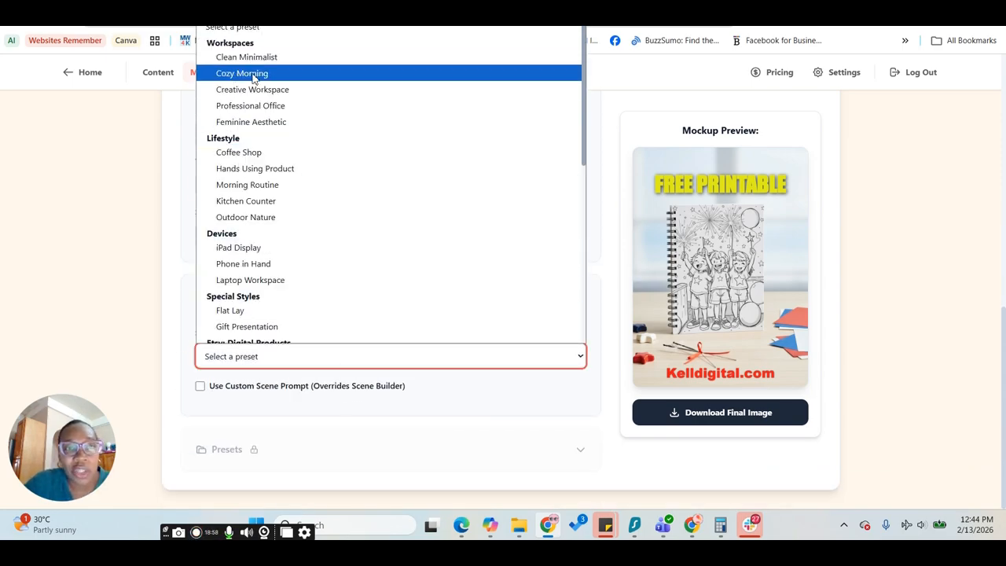
{"action": "left_click", "coordinate": [265, 79]}
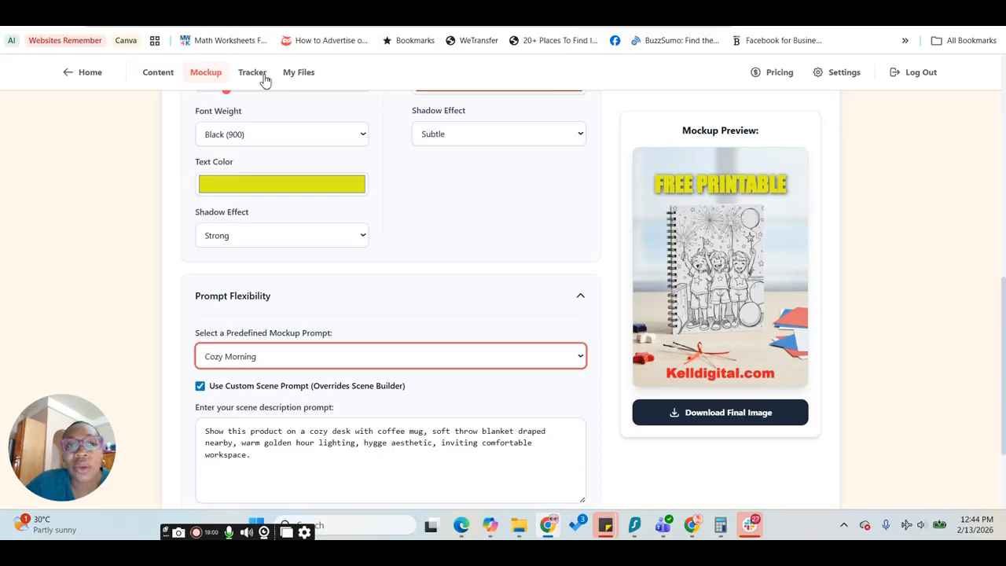
{"action": "scroll", "coordinate": [338, 444], "scroll_direction": "down", "scroll_amount": 2}
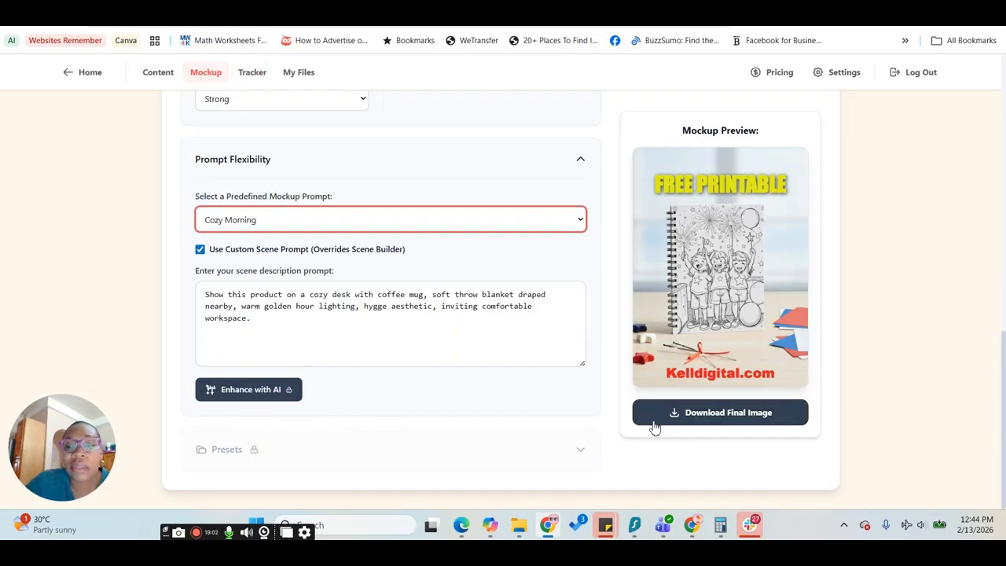
- Review the mockup settings and download the final Fourth of July coloring page image
{"action": "scroll", "coordinate": [654, 427], "scroll_direction": "up", "scroll_amount": 3}
{"action": "scroll", "coordinate": [655, 427], "scroll_direction": "down", "scroll_amount": 3}
{"action": "scroll", "coordinate": [660, 427], "scroll_direction": "up", "scroll_amount": 3}
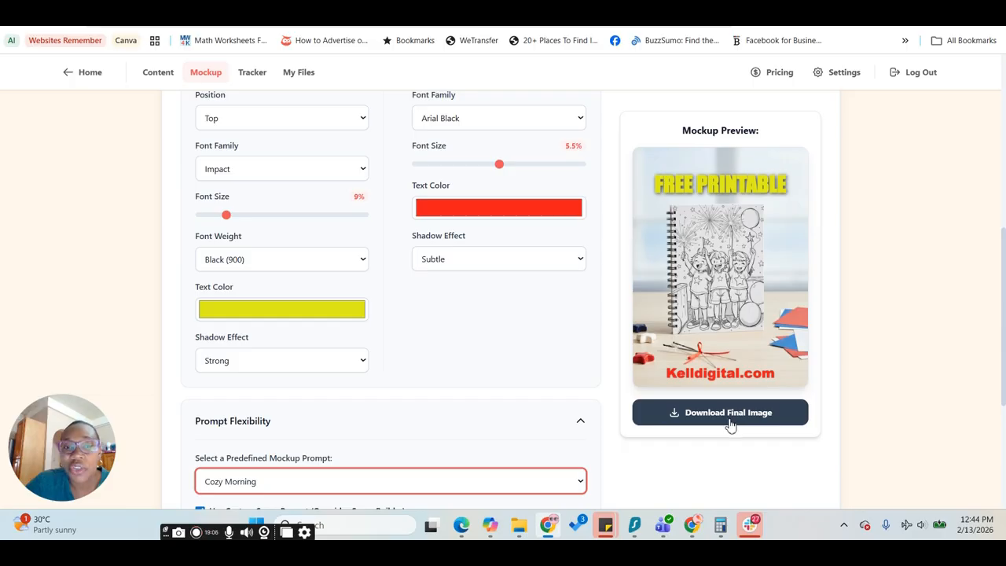
{"action": "scroll", "coordinate": [315, 369], "scroll_direction": "down", "scroll_amount": 3}
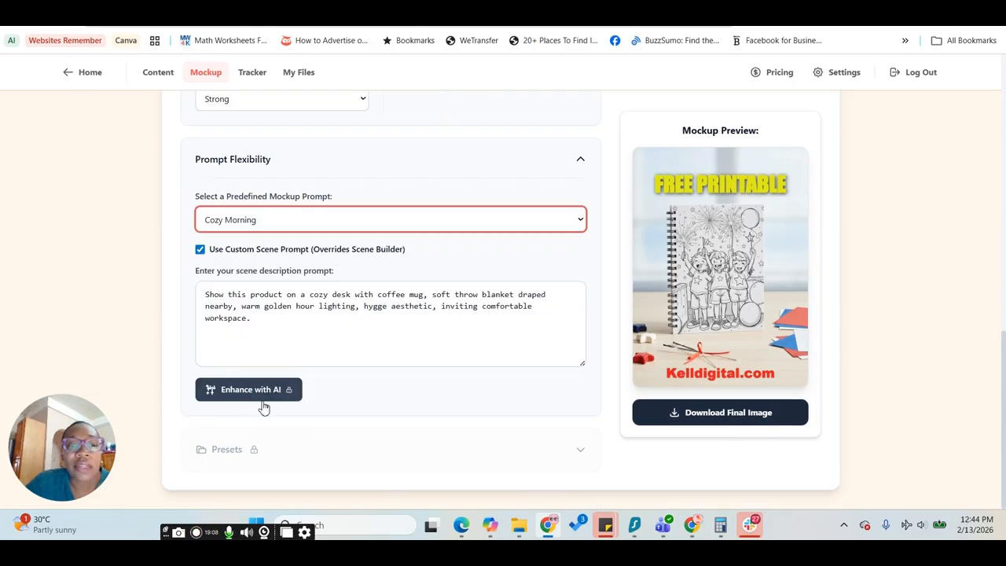
{"action": "scroll", "coordinate": [280, 228], "scroll_direction": "up", "scroll_amount": 7}
{"action": "scroll", "coordinate": [281, 232], "scroll_direction": "down", "scroll_amount": 3}
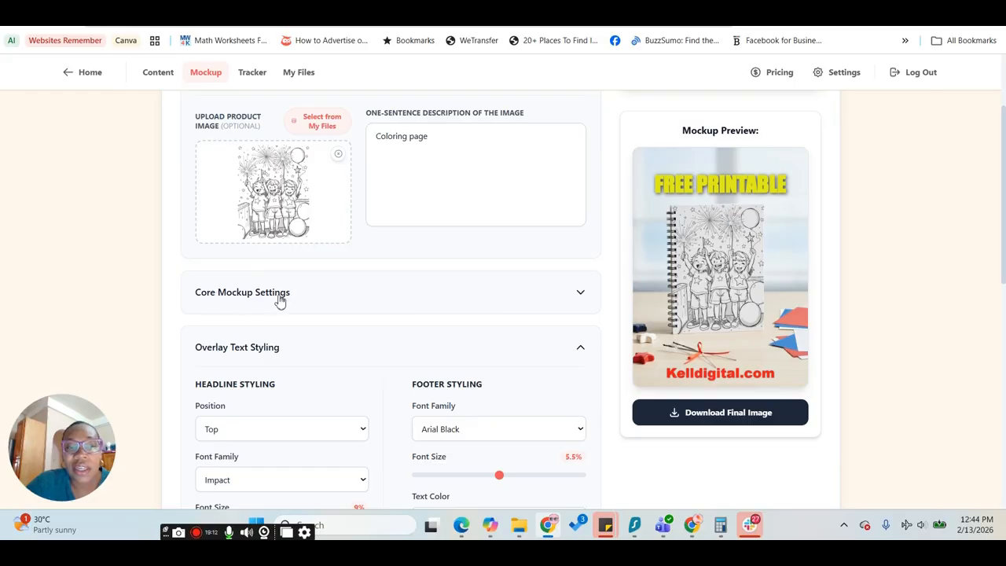
{"action": "scroll", "coordinate": [417, 304], "scroll_direction": "down", "scroll_amount": 3}
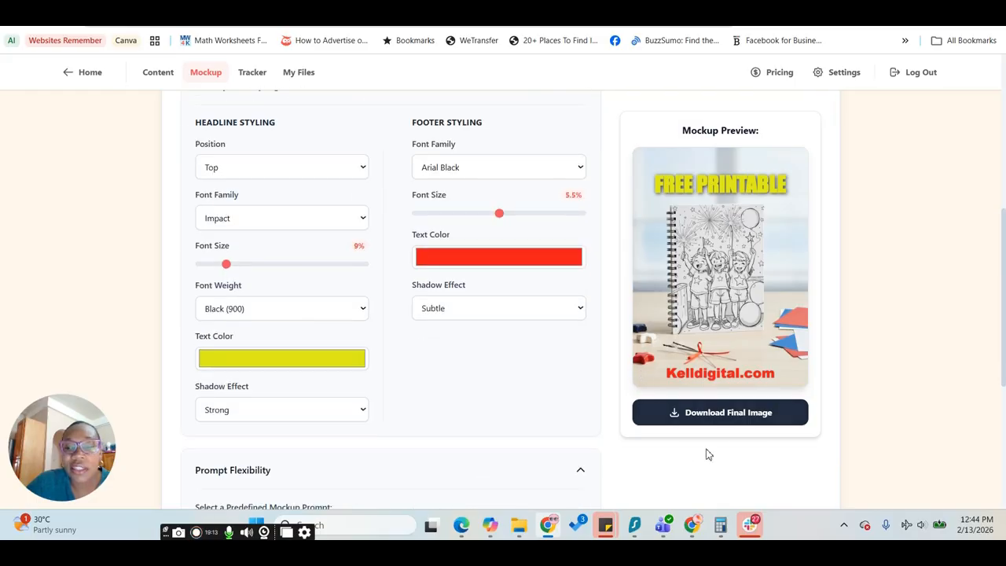
{"action": "left_click", "coordinate": [745, 415]}
- Regenerate the base image using the Cozy Morning scene prompt and check the new preview
{"action": "scroll", "coordinate": [778, 252], "scroll_direction": "up", "scroll_amount": 4}
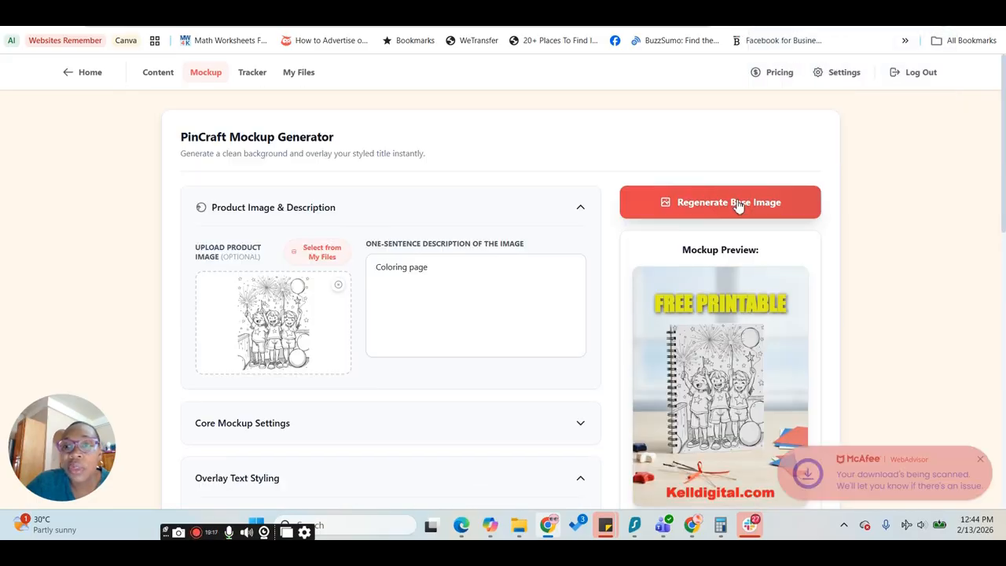
{"action": "left_click", "coordinate": [738, 204]}
{"action": "scroll", "coordinate": [810, 285], "scroll_direction": "down", "scroll_amount": 5}
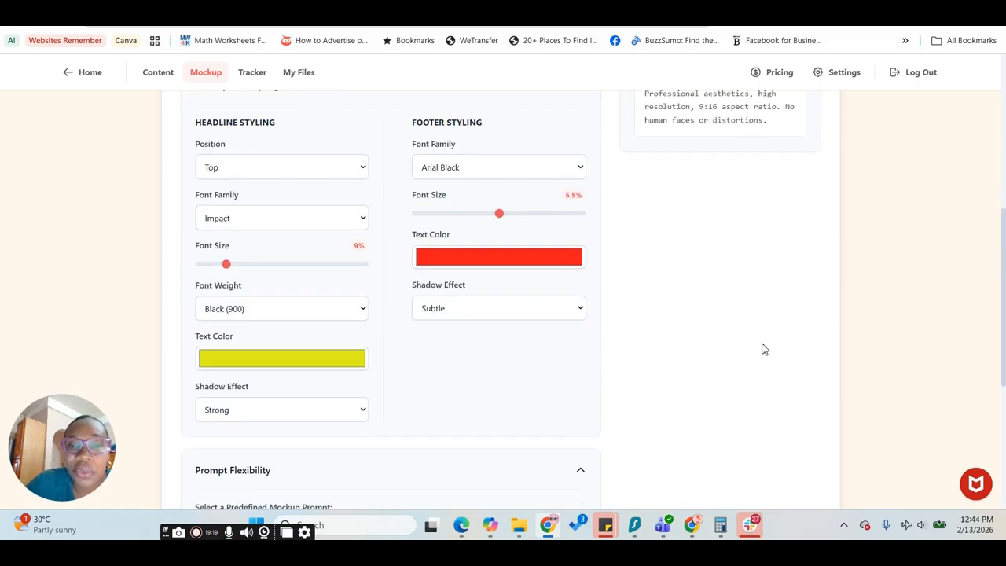
{"action": "scroll", "coordinate": [774, 344], "scroll_direction": "up", "scroll_amount": 1}
{"action": "scroll", "coordinate": [782, 339], "scroll_direction": "down", "scroll_amount": 1}
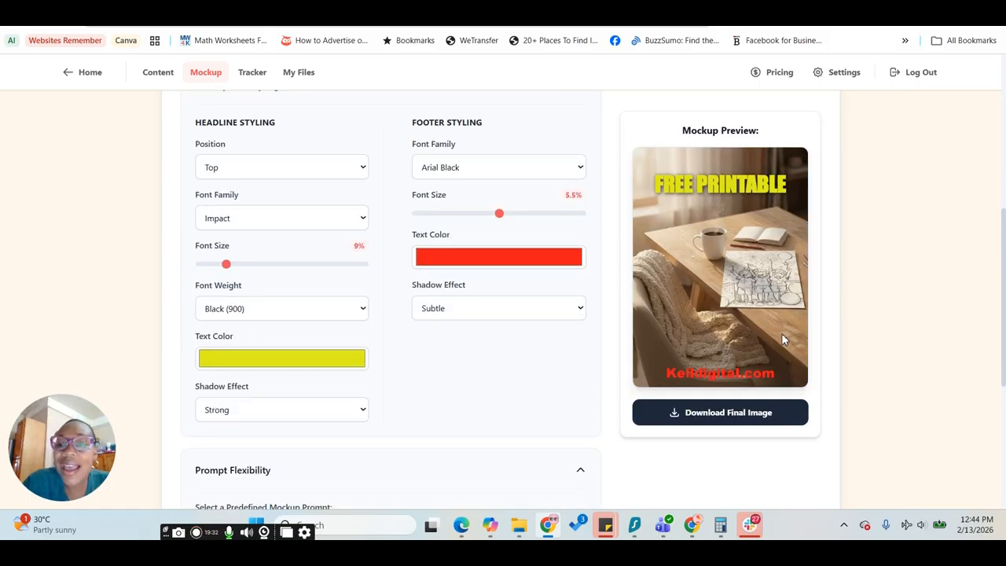
- Try orange for the headline text, settling on a near-white colour
{"action": "left_click", "coordinate": [276, 365]}
{"action": "left_click_drag", "start_coordinate": [315, 296], "coordinate": [320, 294]}
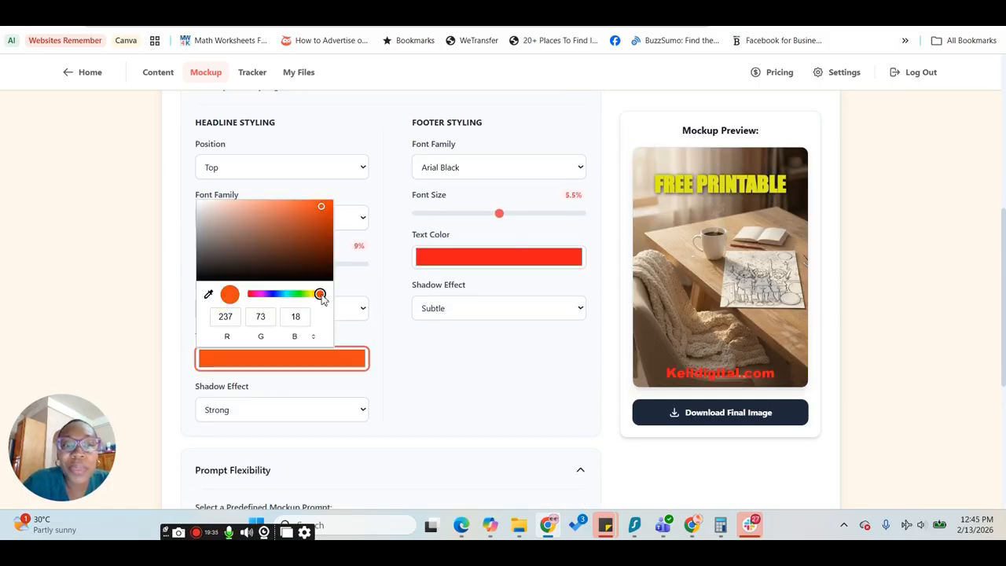
{"action": "left_click", "coordinate": [203, 206]}
{"action": "left_click_drag", "start_coordinate": [203, 207], "coordinate": [197, 202]}
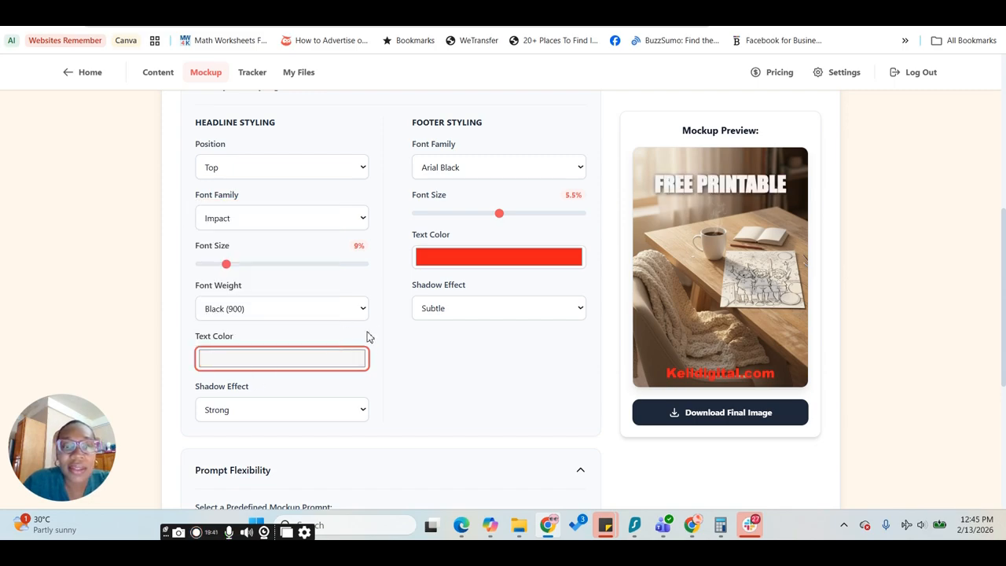
- Recolour the footer text in a very pale pink, RGB 245, 235, 244
{"action": "left_click", "coordinate": [522, 258]}
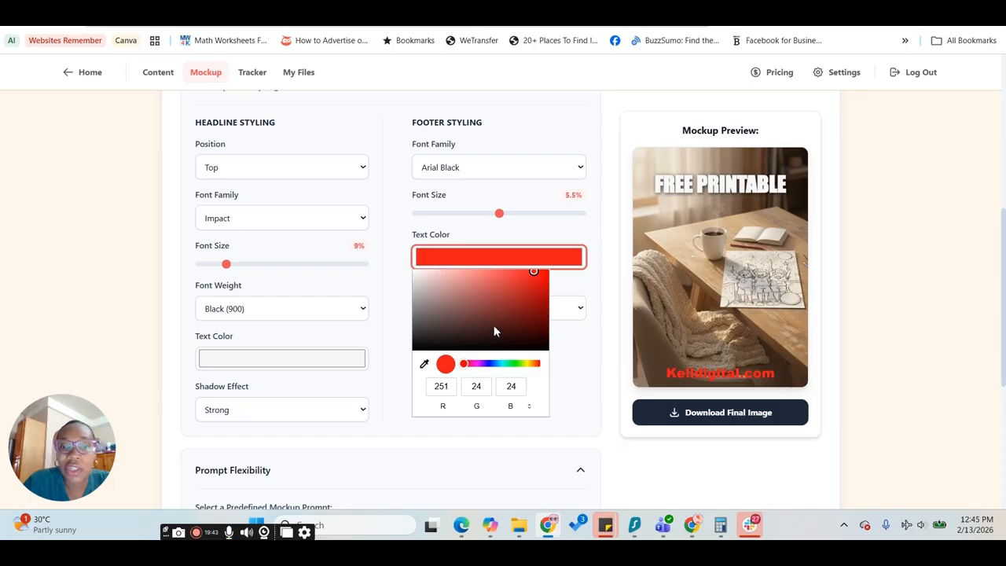
{"action": "left_click", "coordinate": [476, 364]}
{"action": "left_click", "coordinate": [436, 320]}
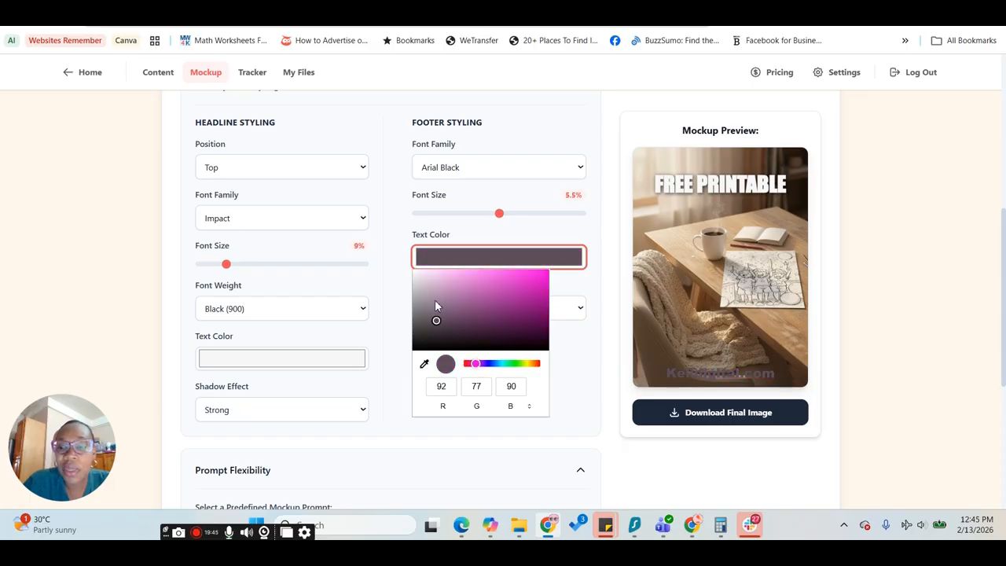
{"action": "left_click", "coordinate": [422, 285]}
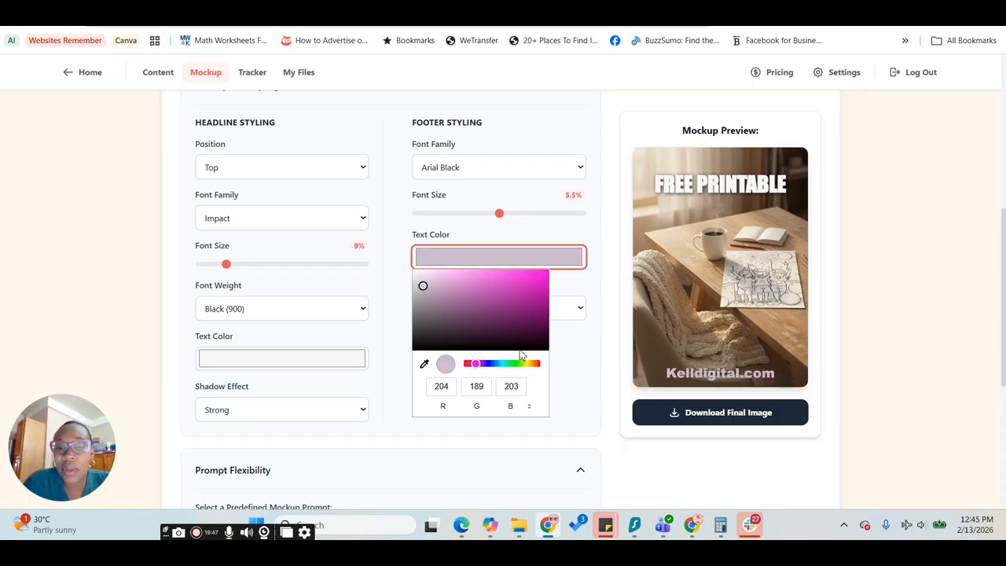
{"action": "left_click", "coordinate": [420, 277]}
{"action": "left_click", "coordinate": [417, 272]}
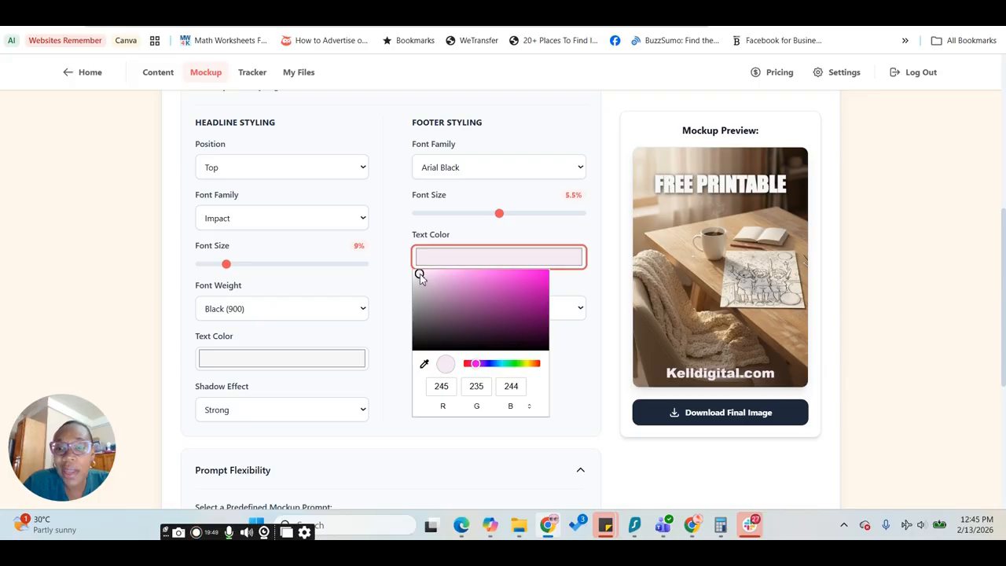
{"action": "left_click", "coordinate": [398, 272]}
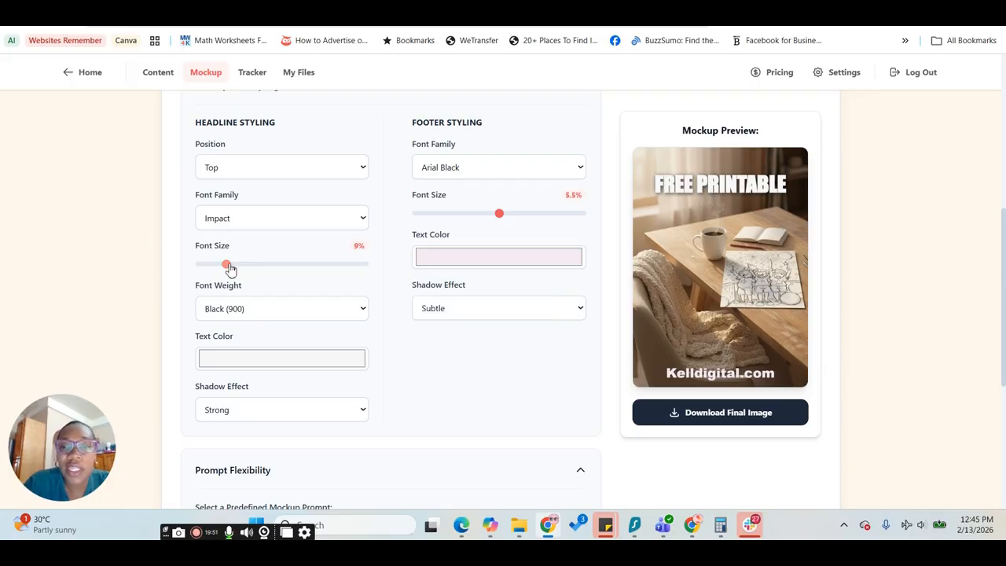
- Set the footer font size to 3% and the headline font size to 11%
{"action": "left_click_drag", "start_coordinate": [499, 214], "coordinate": [454, 219]}
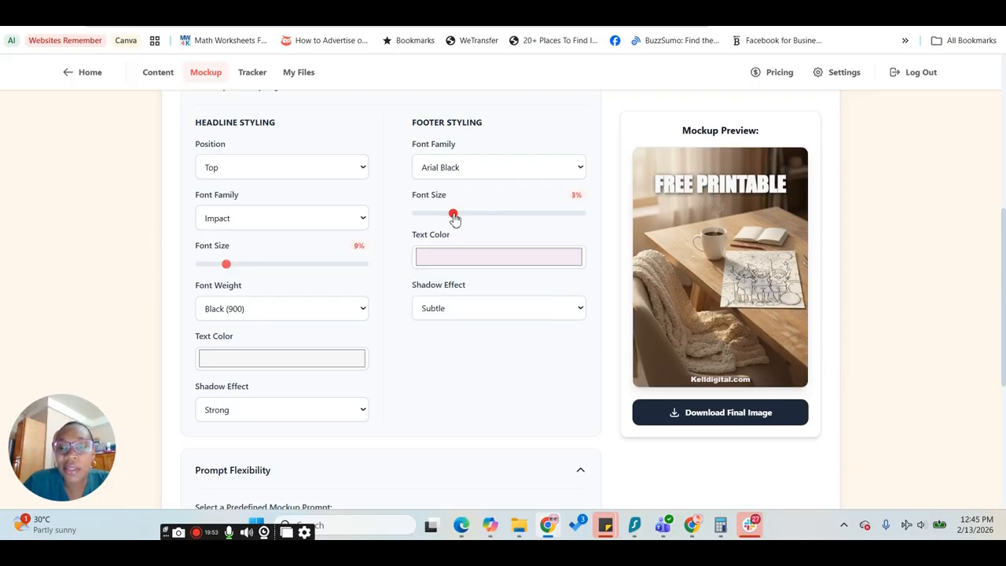
{"action": "mouse_move", "coordinate": [226, 265]}
{"action": "left_mouse_down"}
{"action": "mouse_move", "coordinate": [217, 269]}
{"action": "mouse_move", "coordinate": [287, 265]}
{"action": "mouse_move", "coordinate": [216, 266]}
{"action": "mouse_move", "coordinate": [238, 266]}
{"action": "left_mouse_up"}
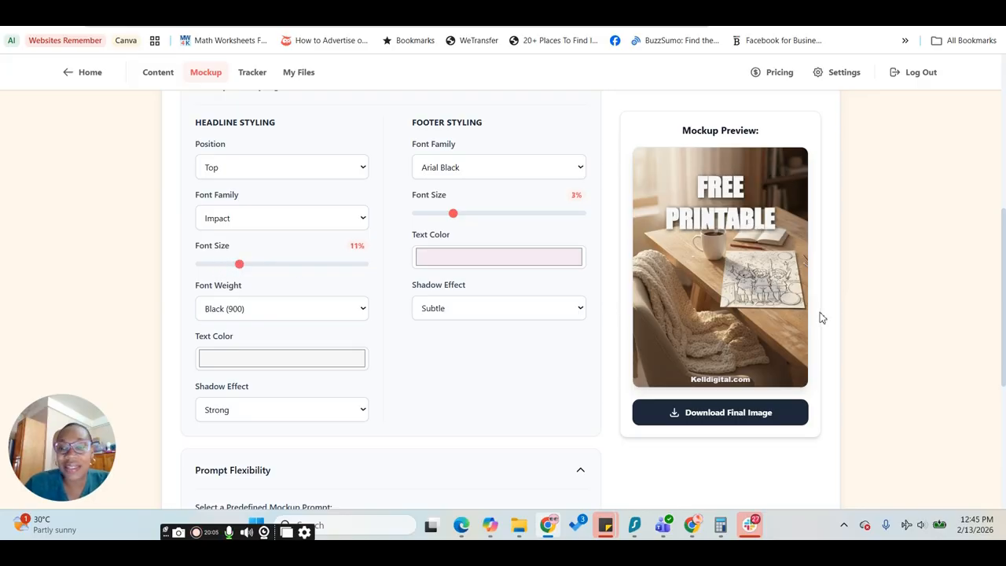
- Review the restyled mockup alongside its styling and prompt settings, and return to the home page
{"action": "scroll", "coordinate": [727, 311], "scroll_direction": "down", "scroll_amount": 1}
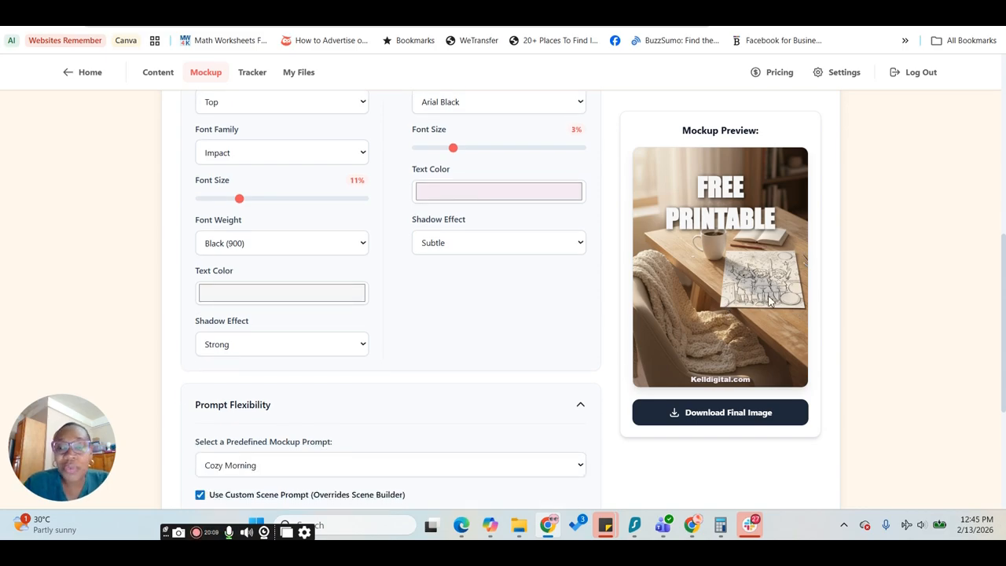
{"action": "scroll", "coordinate": [731, 314], "scroll_direction": "up", "scroll_amount": 4}
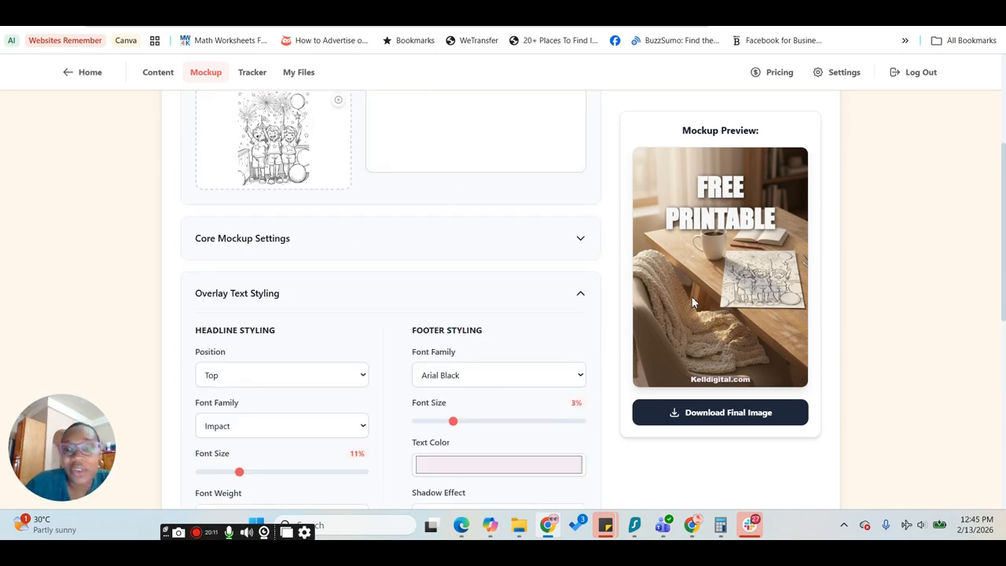
{"action": "scroll", "coordinate": [702, 317], "scroll_direction": "down", "scroll_amount": 3}
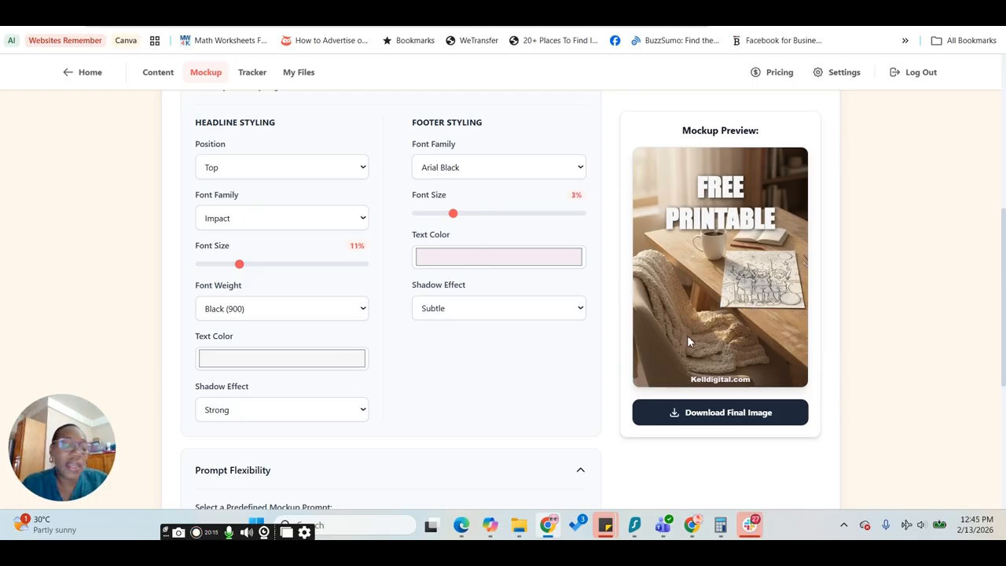
{"action": "scroll", "coordinate": [687, 345], "scroll_direction": "down", "scroll_amount": 4}
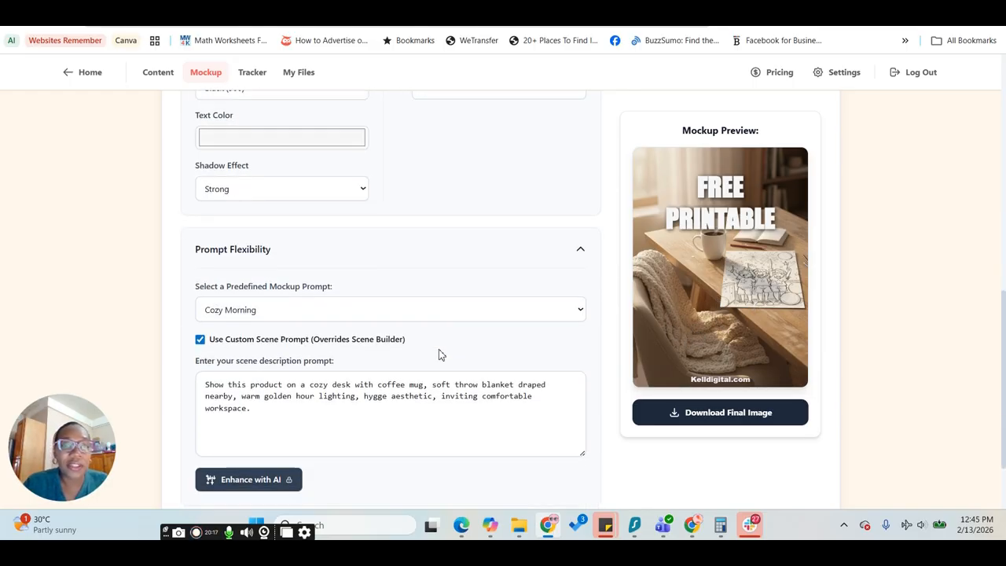
{"action": "scroll", "coordinate": [440, 383], "scroll_direction": "up", "scroll_amount": 8}
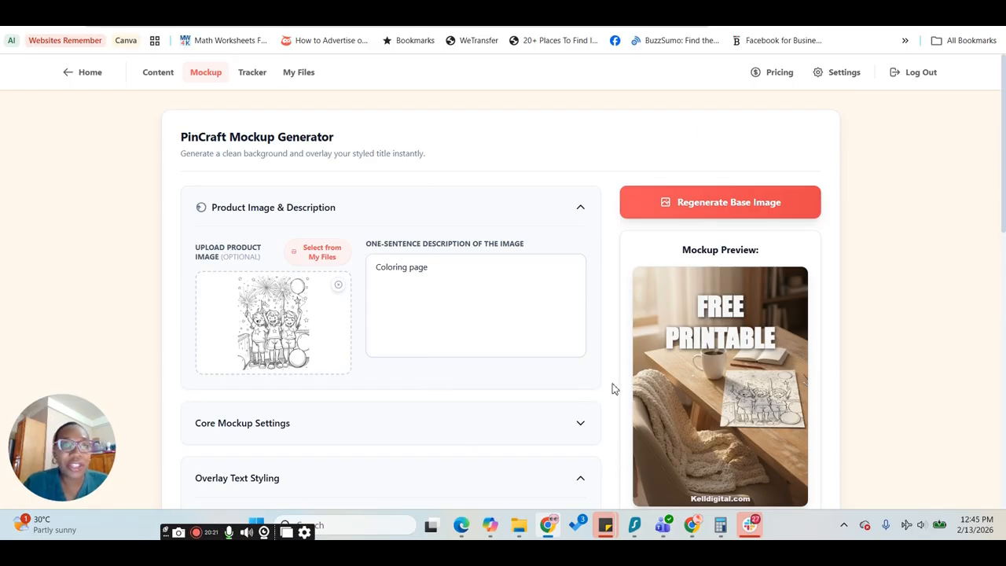
{"action": "scroll", "coordinate": [598, 390], "scroll_direction": "down", "scroll_amount": 2}
{"action": "scroll", "coordinate": [287, 307], "scroll_direction": "up", "scroll_amount": 2}
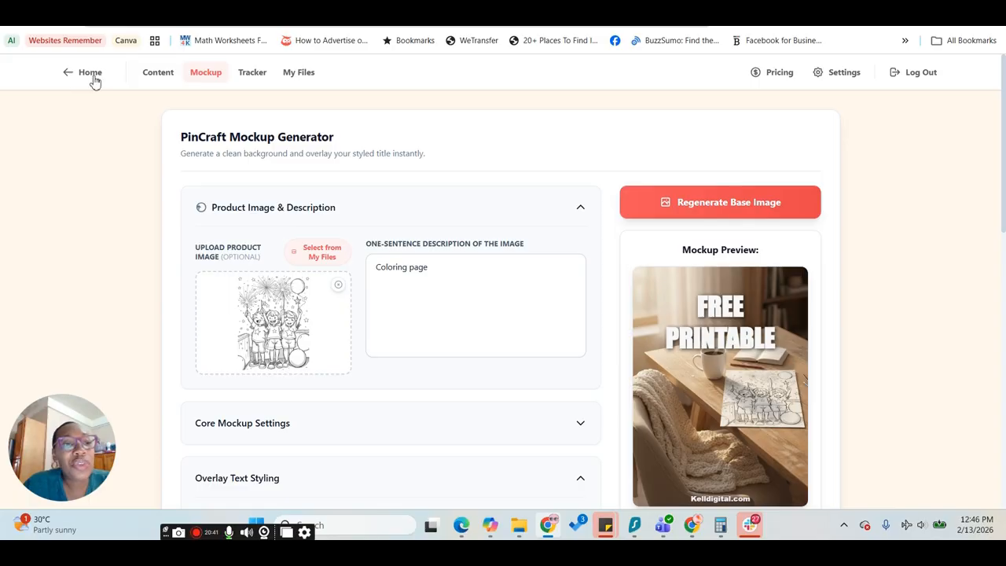
{"action": "left_click", "coordinate": [92, 75]}
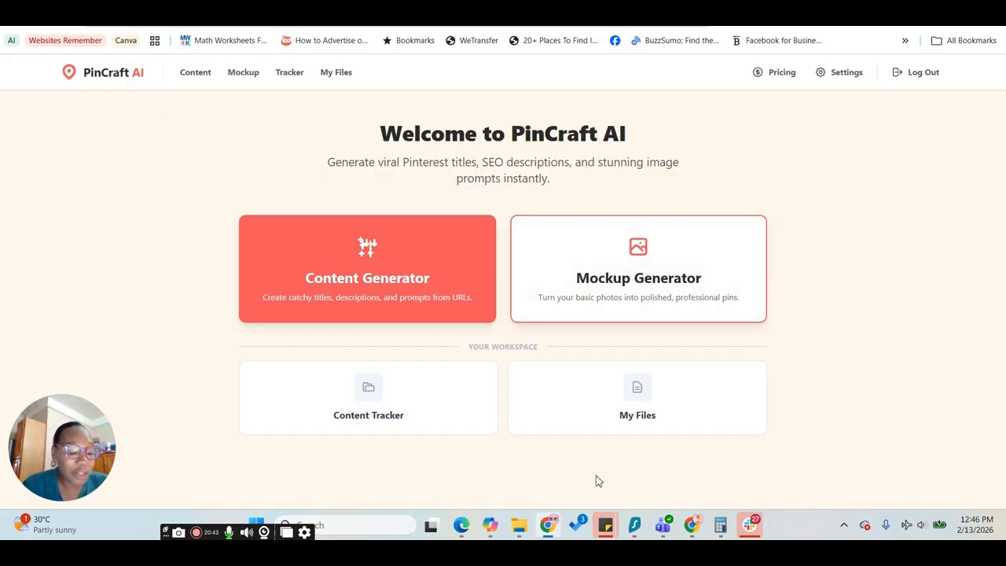